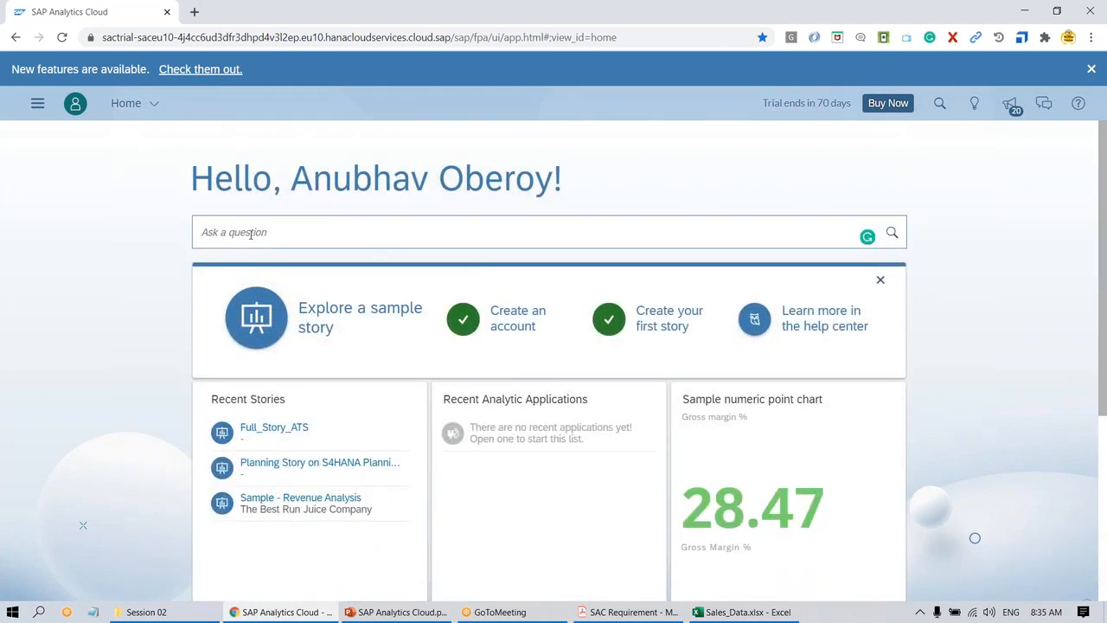
left_click(37, 105)
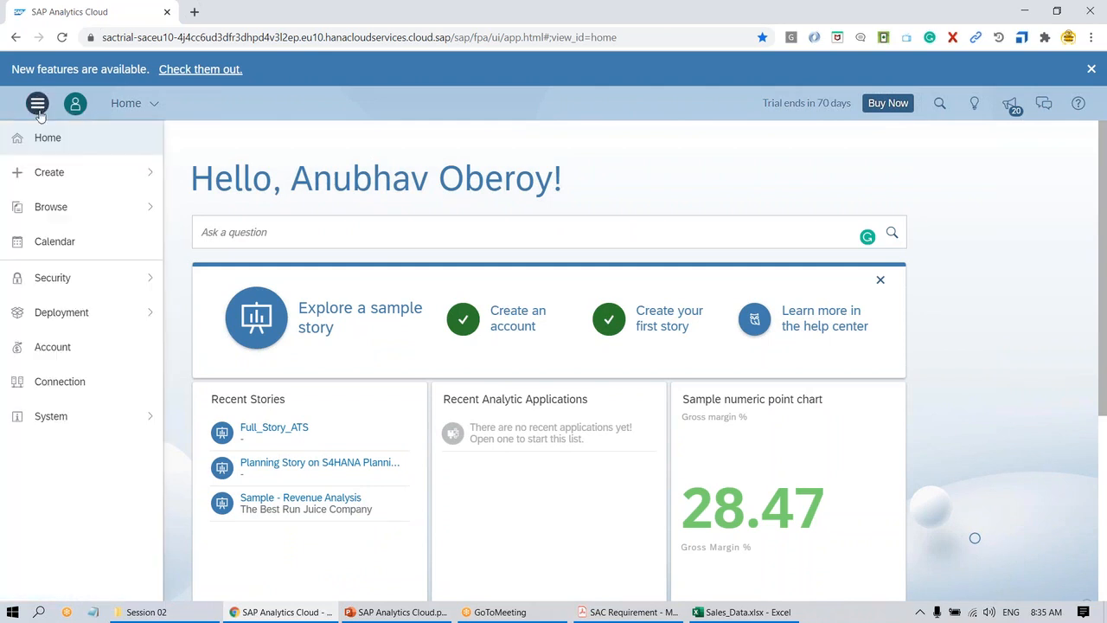
left_click(50, 419)
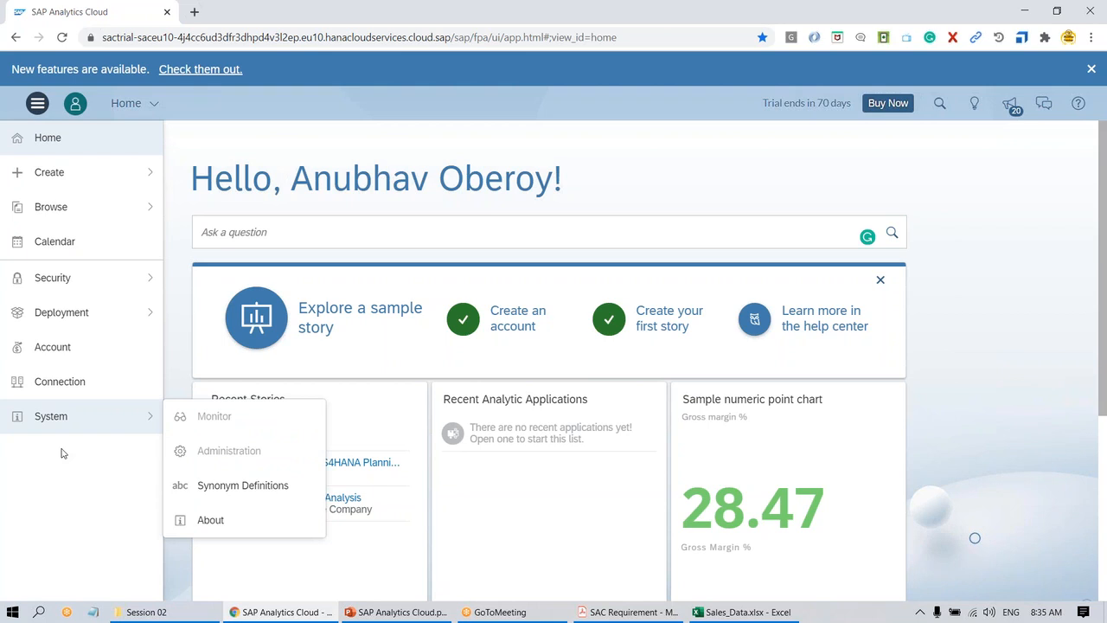
left_click(114, 176)
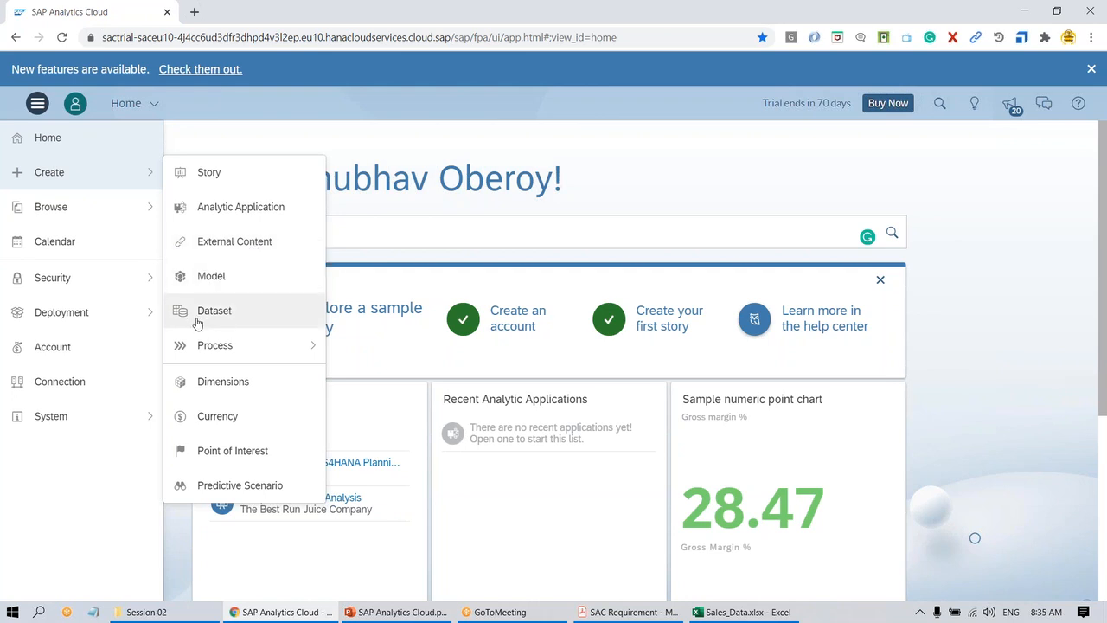
mouse_move(291, 349)
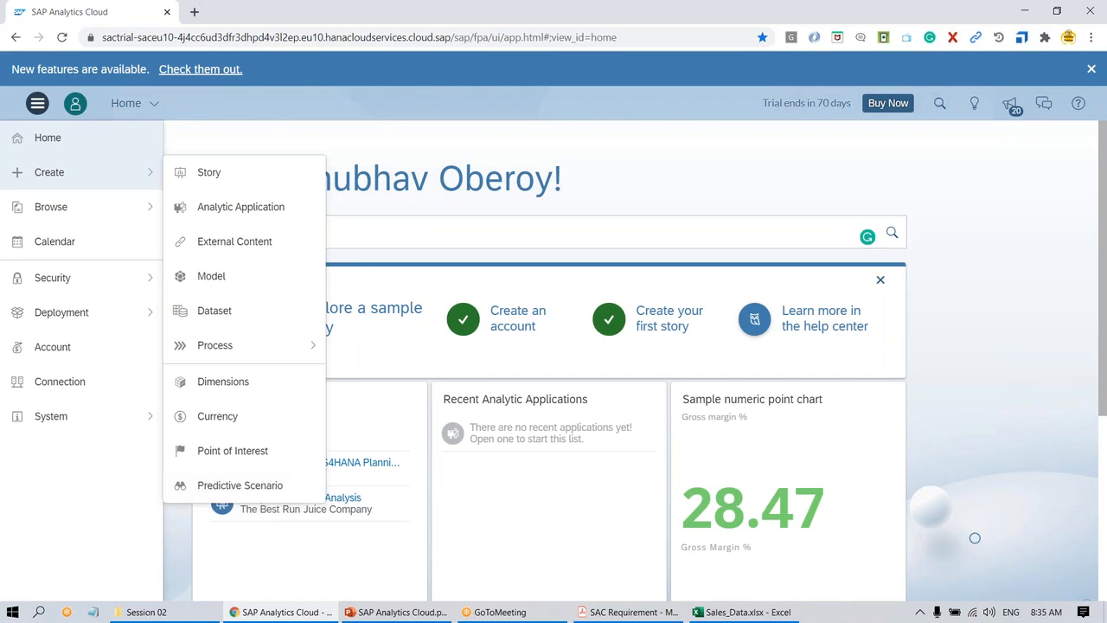
left_click(419, 186)
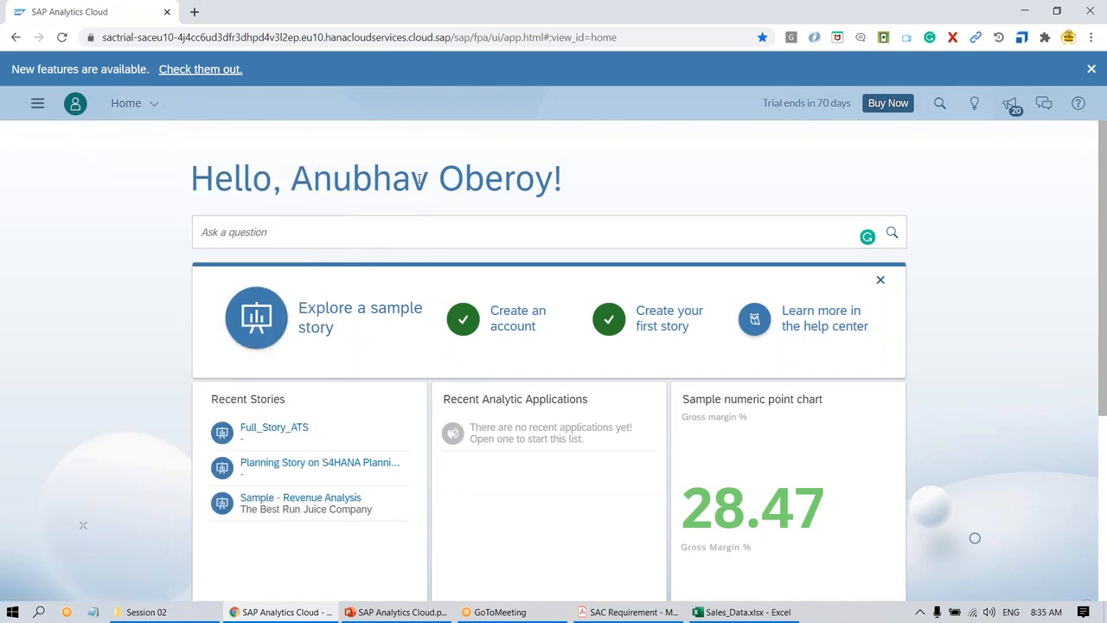
Step: Open the Full_Story_ATS story from the ATS Full Demo folder in My Files
left_click(35, 106)
mouse_move(59, 210)
left_click(230, 208)
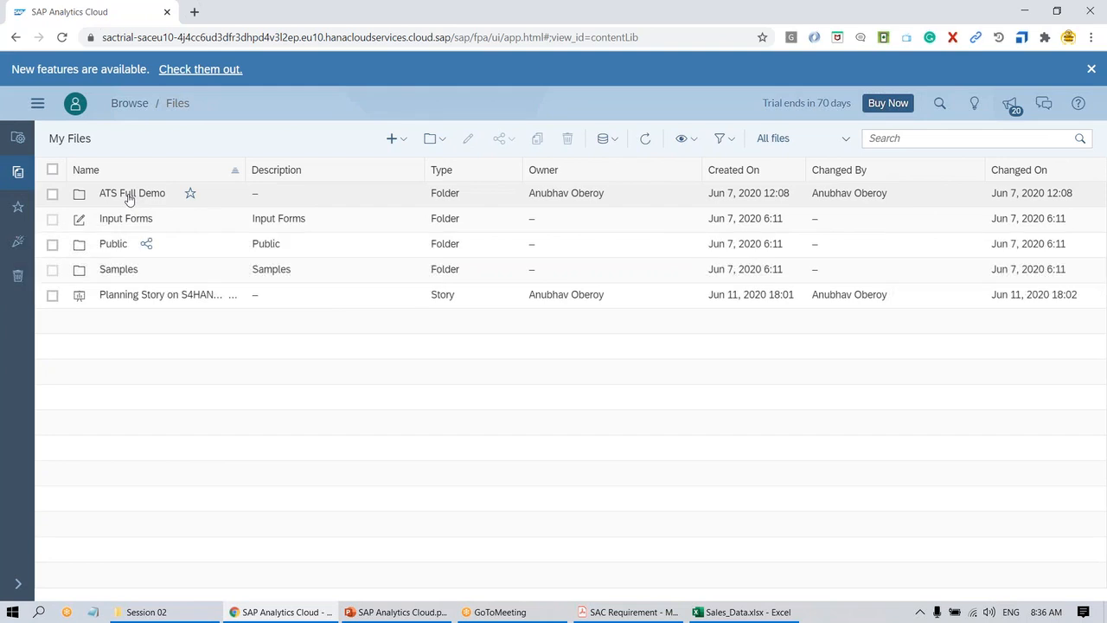
left_click(130, 194)
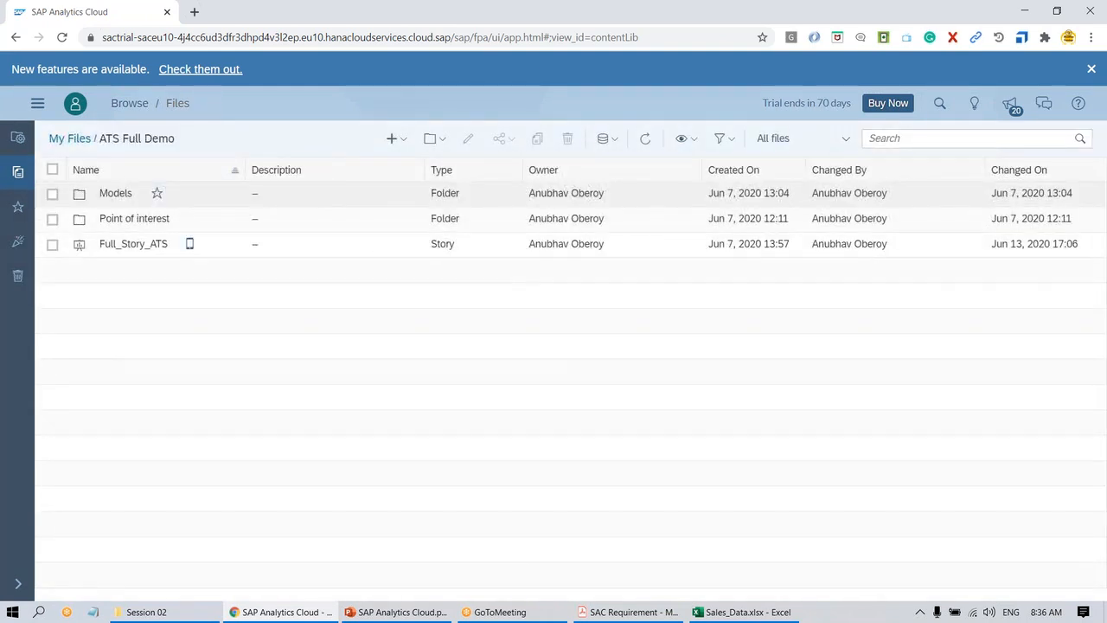
left_click(133, 246)
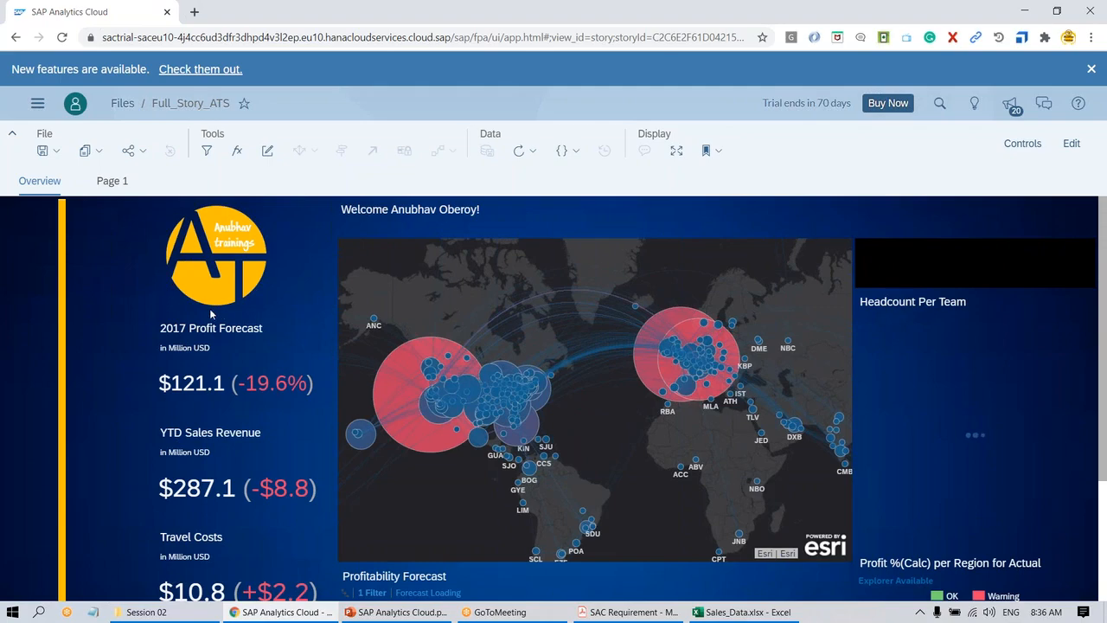
Step: Examine the story's Overview page, including its key figures, map, Headcount Per Team, Profitability Forecast and regional profit charts
scroll(210, 308, "down", 3)
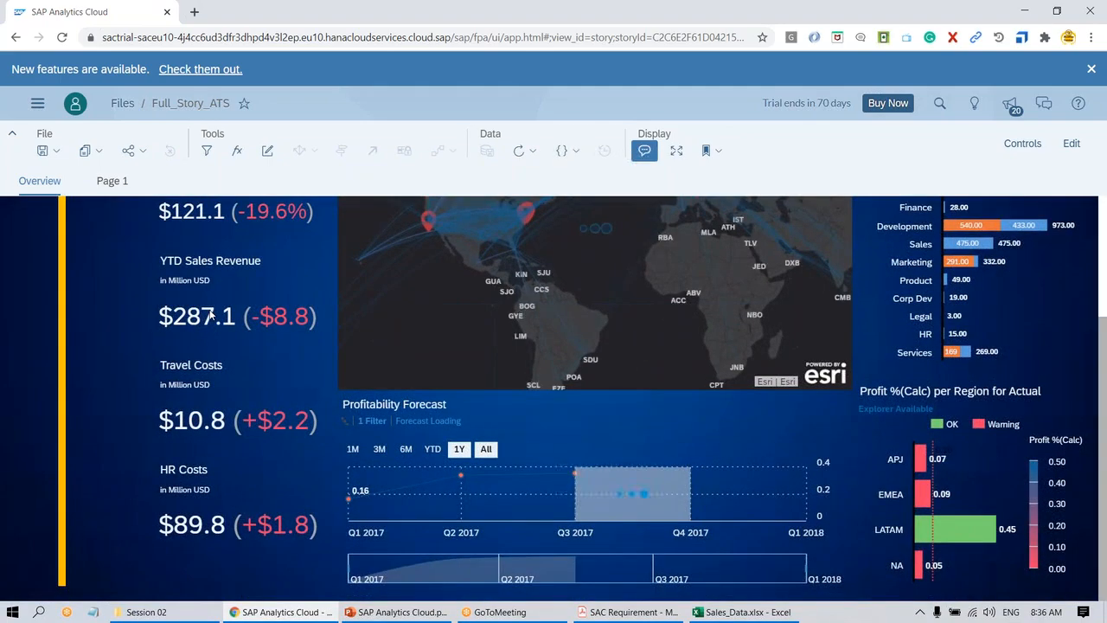
scroll(209, 312, "up", 3)
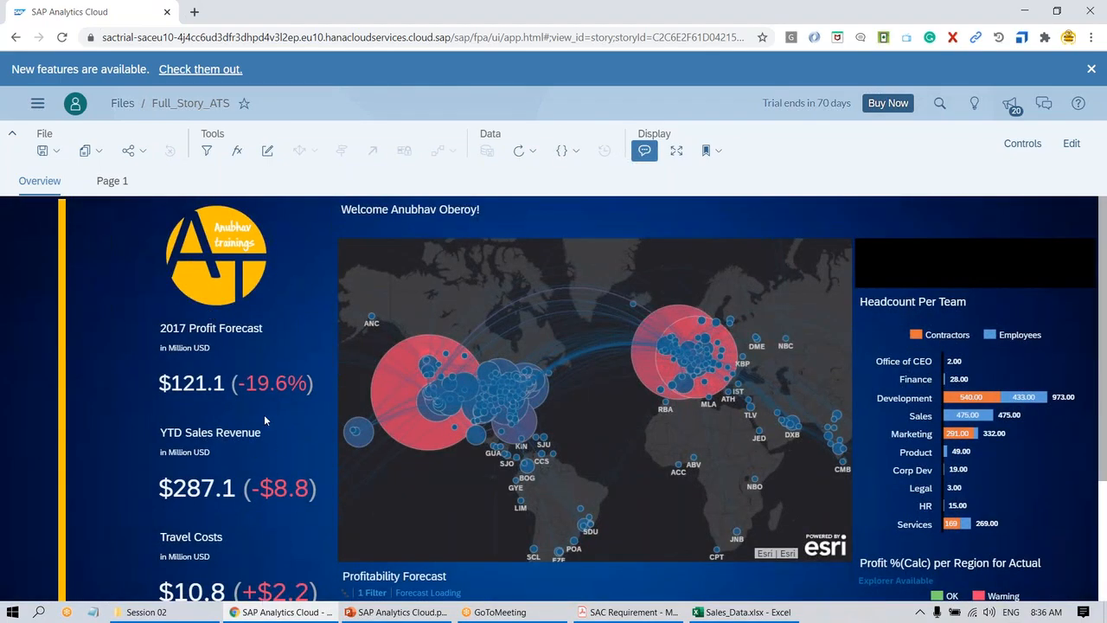
scroll(264, 414, "down", 3)
scroll(263, 418, "up", 3)
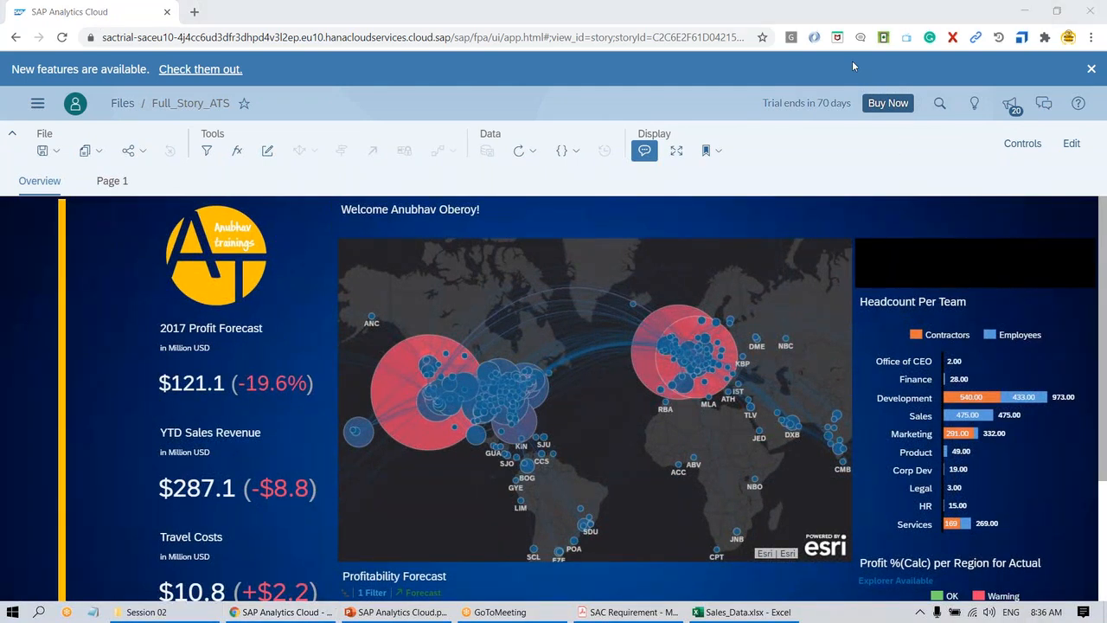
scroll(968, 344, "down", 3)
scroll(969, 344, "up", 3)
mouse_move(885, 309)
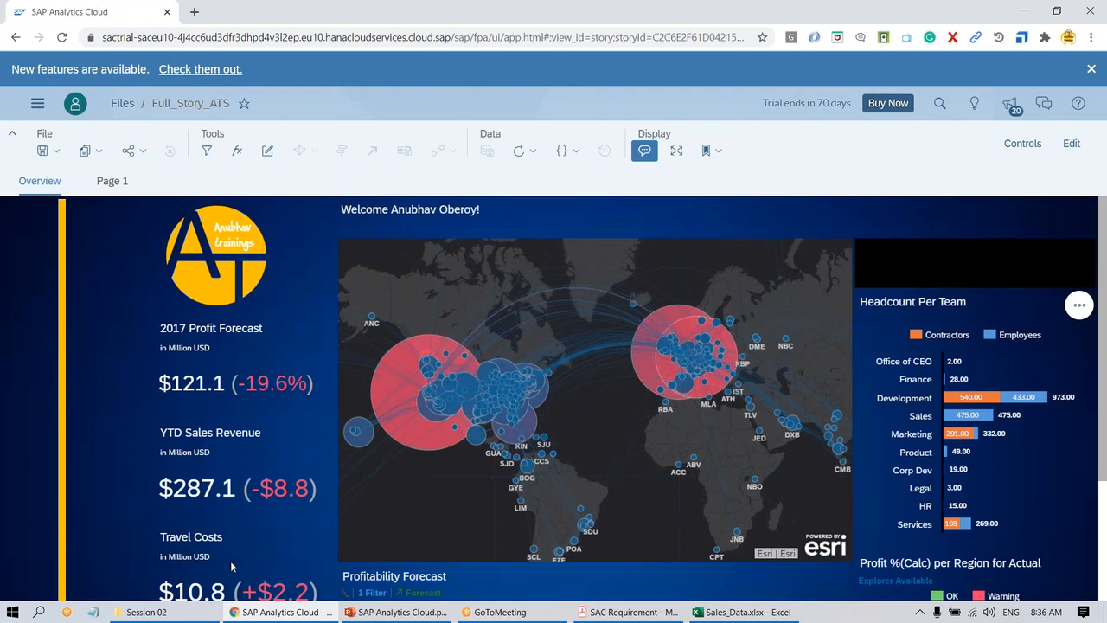
scroll(638, 393, "down", 2)
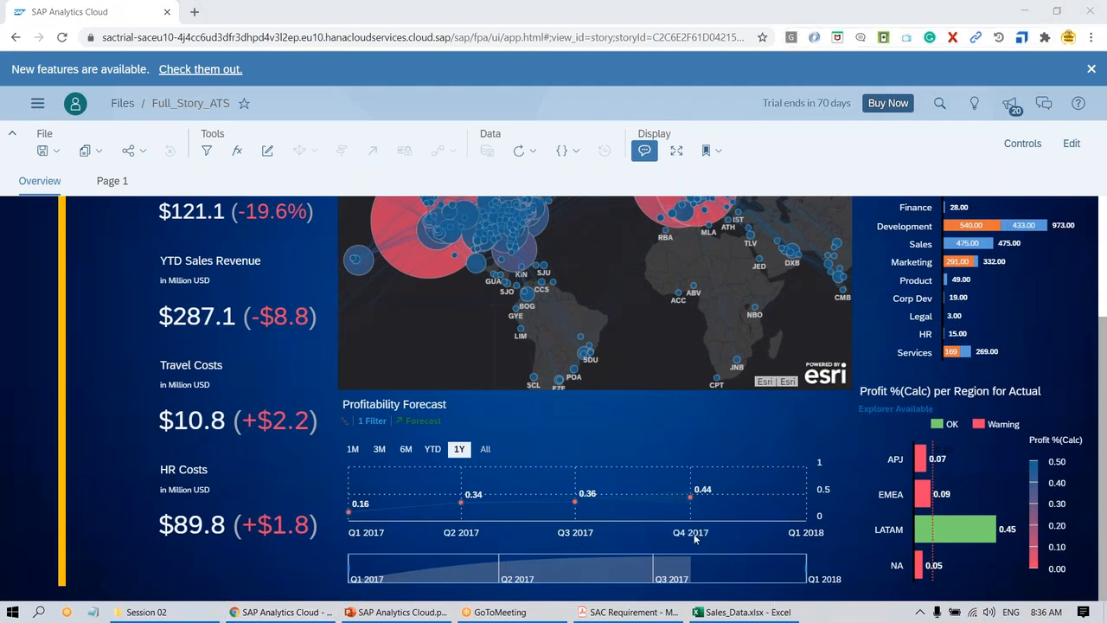
mouse_move(495, 491)
scroll(368, 355, "up", 2)
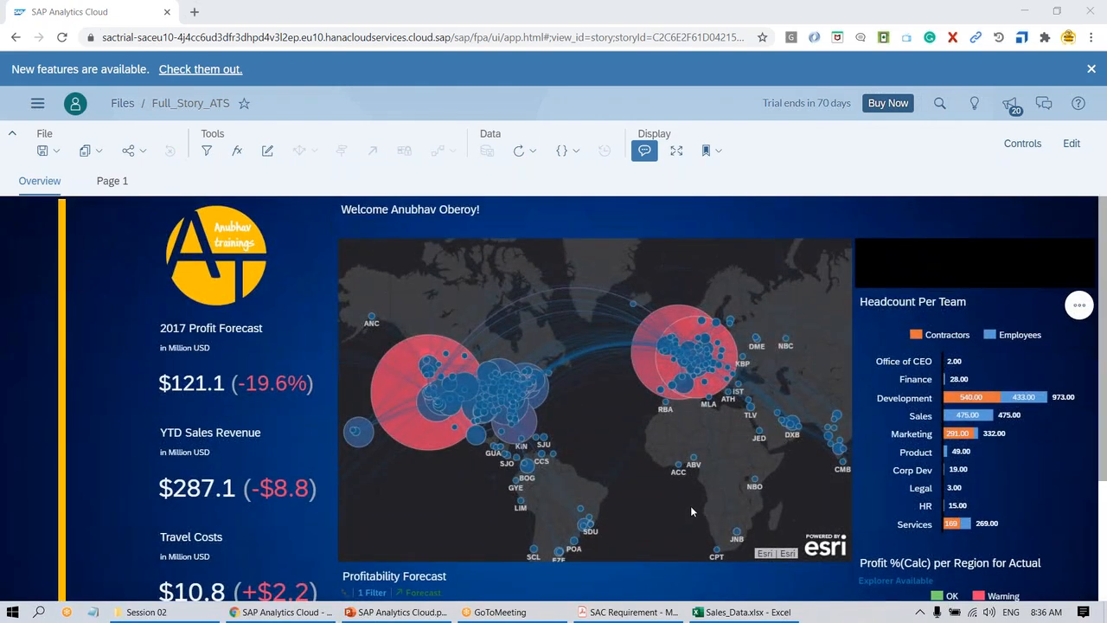
scroll(691, 511, "down", 2)
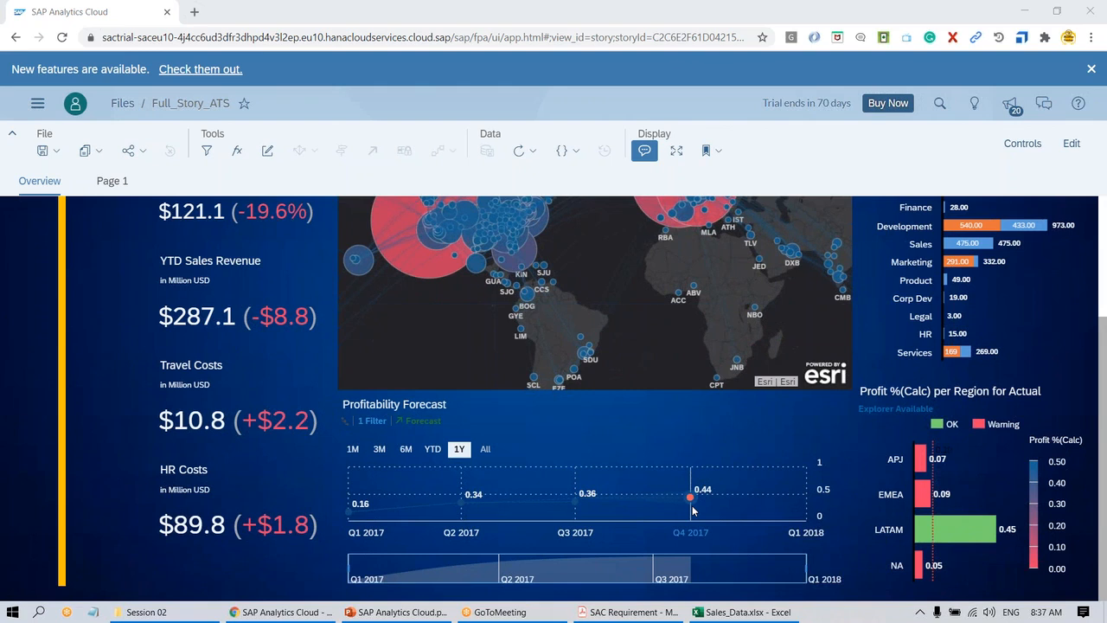
Step: Review the HR figures and charts on Page 1 of the story and return to the Overview page
left_click(111, 187)
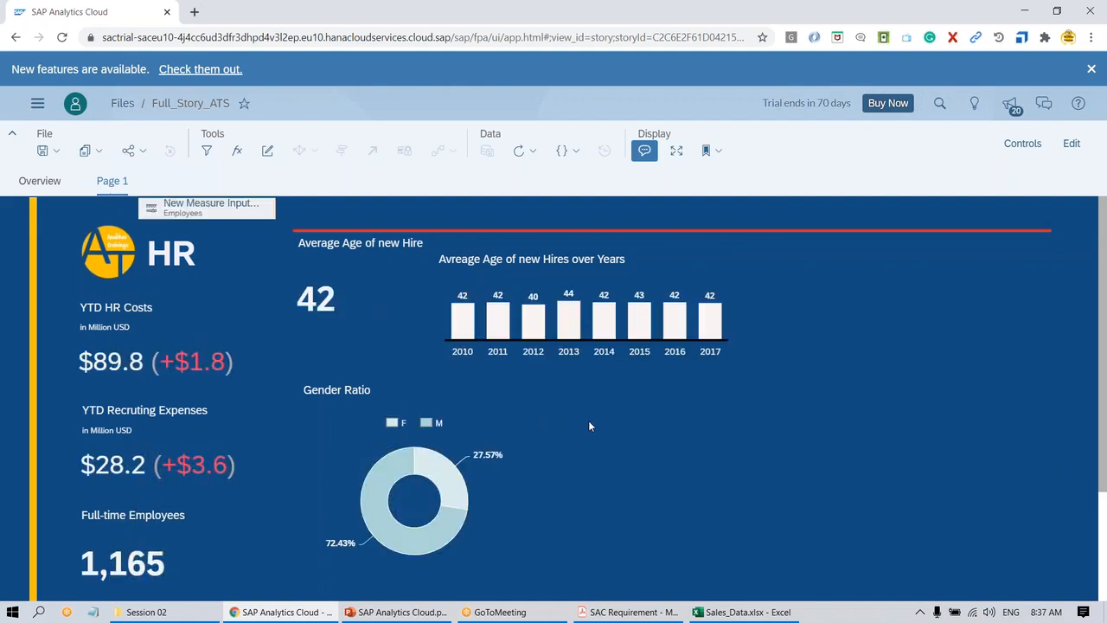
scroll(588, 420, "down", 2)
scroll(589, 420, "up", 2)
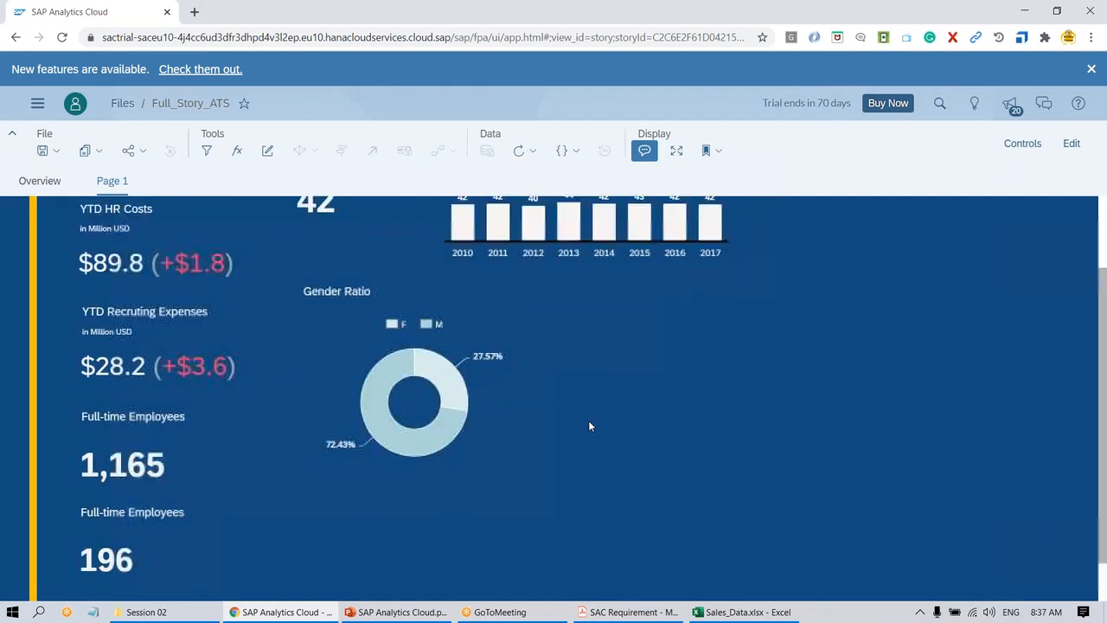
left_click(38, 184)
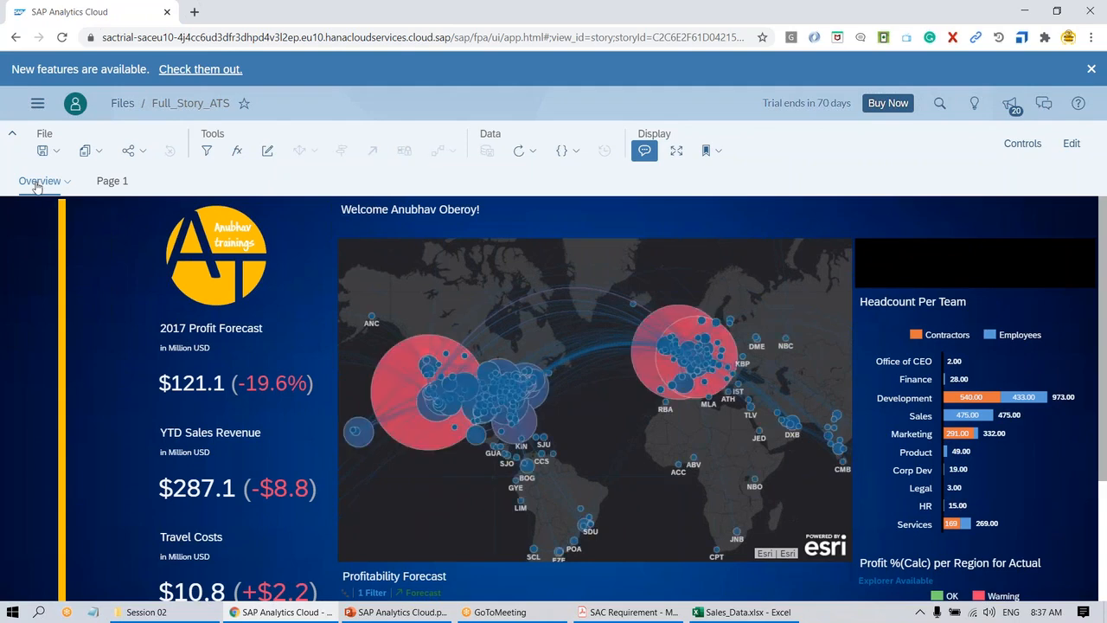
Step: Return to the home page and upload Sales_Data.xlsx from the Session 02 folder in File Explorer as a new data source
left_click(37, 104)
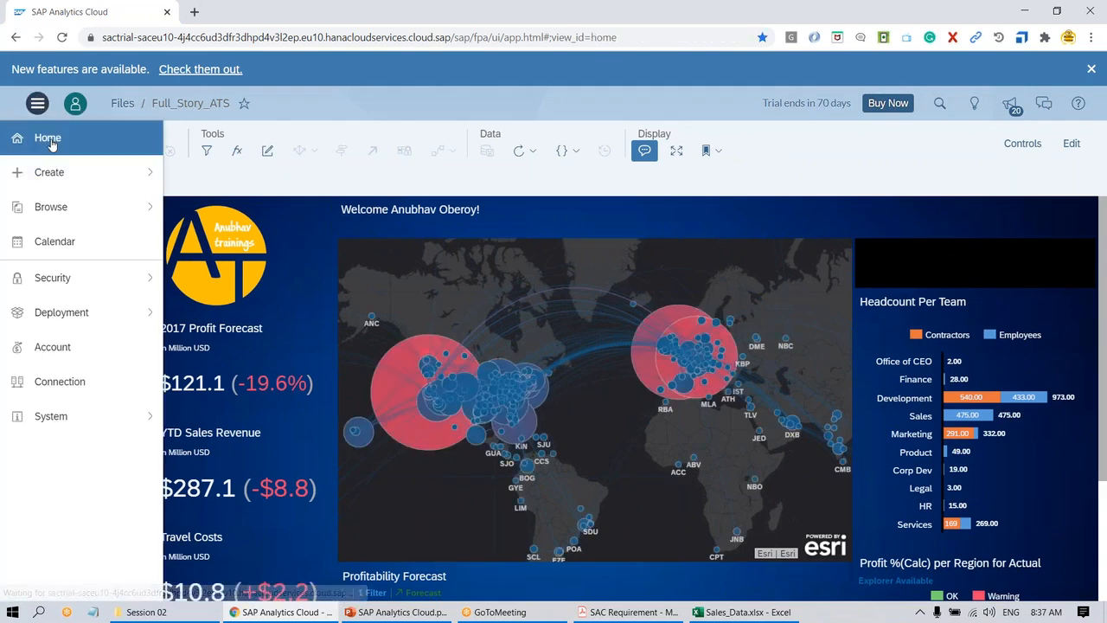
left_click(49, 139)
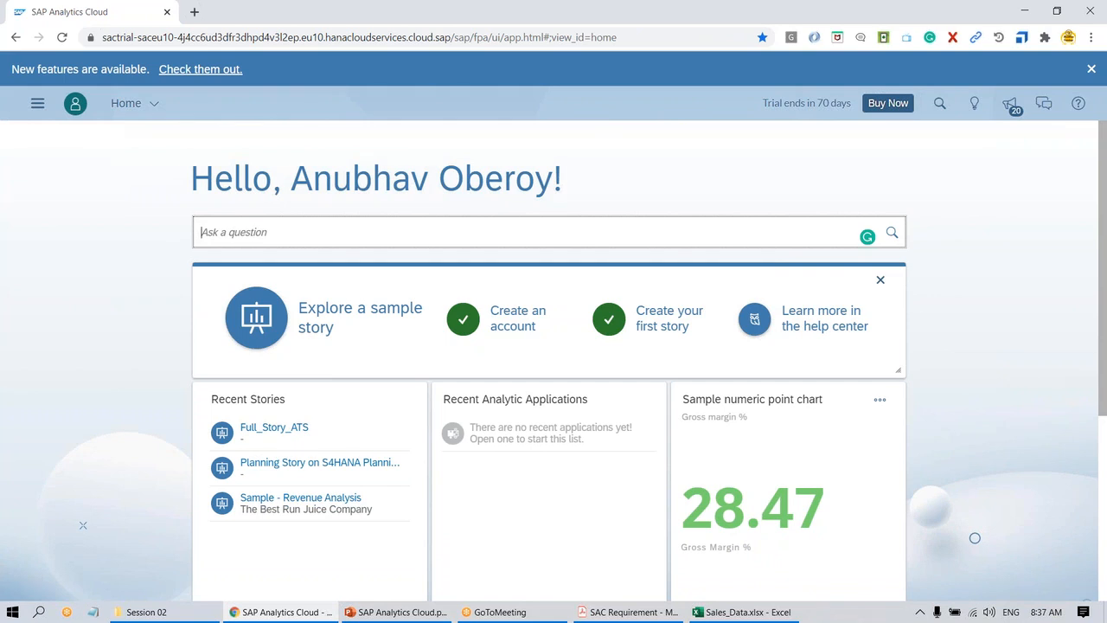
left_click(146, 612)
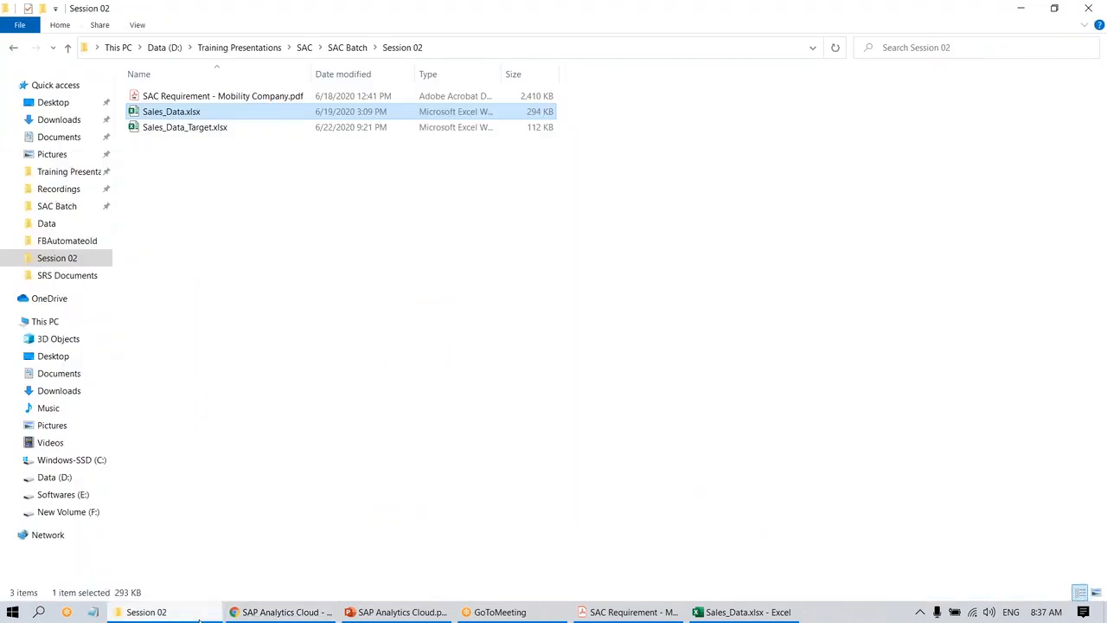
left_click_drag(180, 112, 681, 313)
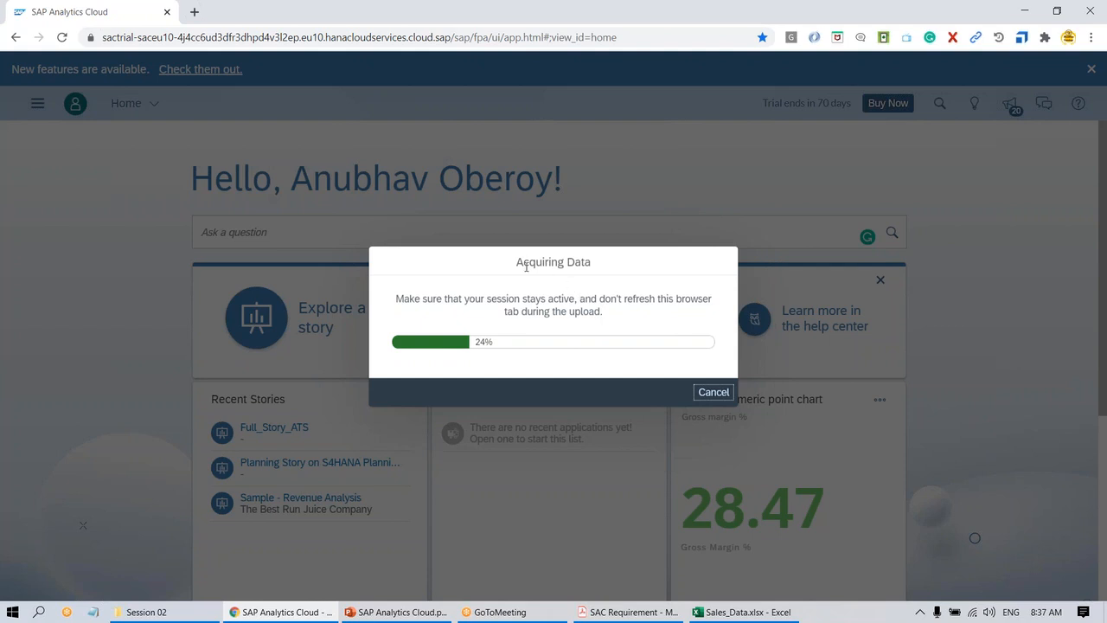
left_click_drag(517, 262, 591, 262)
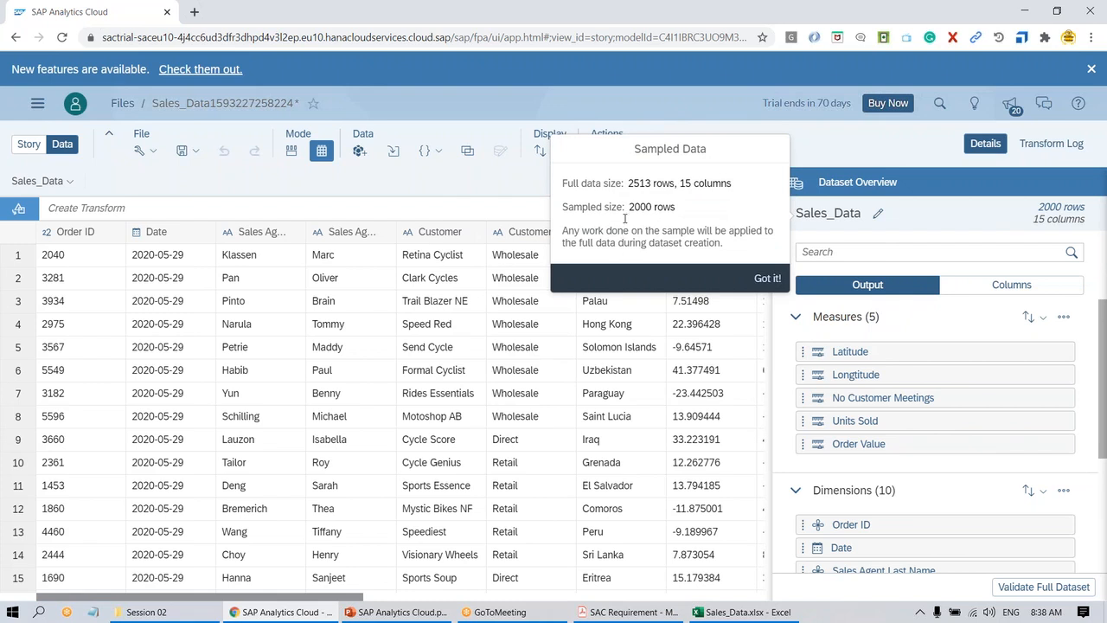
Step: Read the full data size, sampled size and explanation in the Sampled Data notice, and dismiss it
left_click_drag(629, 183, 733, 184)
left_click(744, 184)
left_click_drag(634, 207, 678, 208)
left_click(680, 209)
left_click_drag(564, 207, 681, 208)
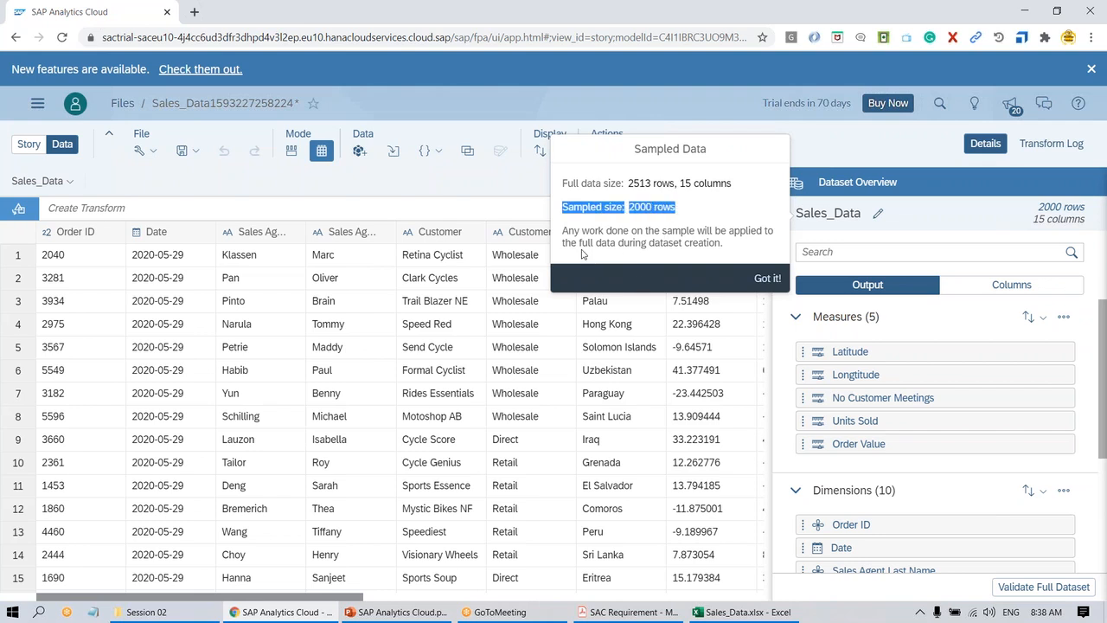
left_click_drag(560, 230, 668, 244)
left_click(716, 246)
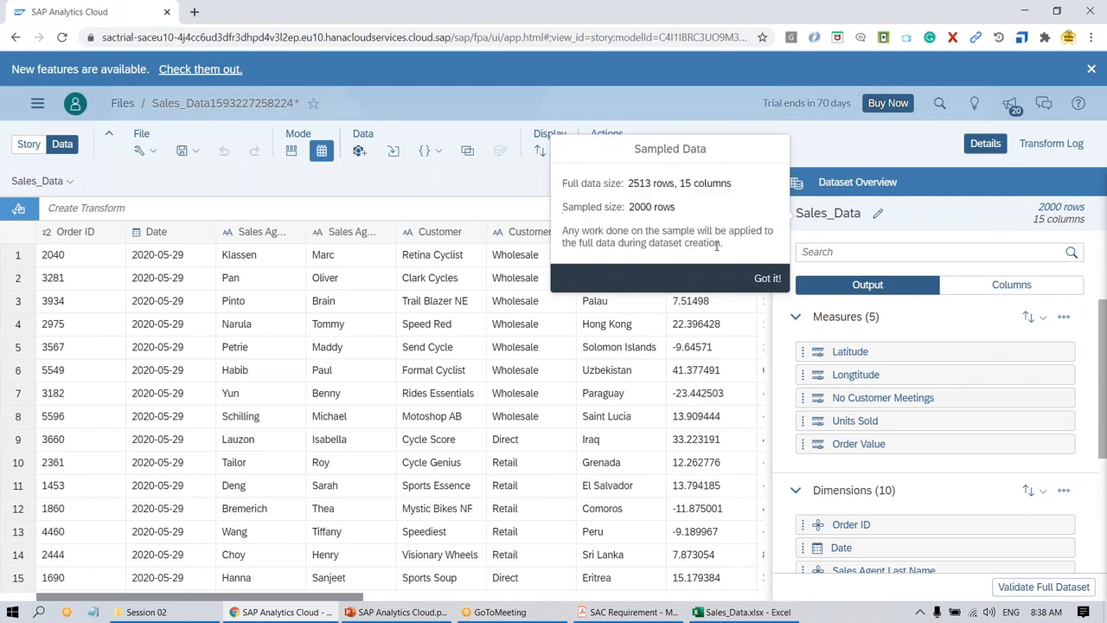
left_click_drag(629, 183, 651, 183)
left_click(767, 278)
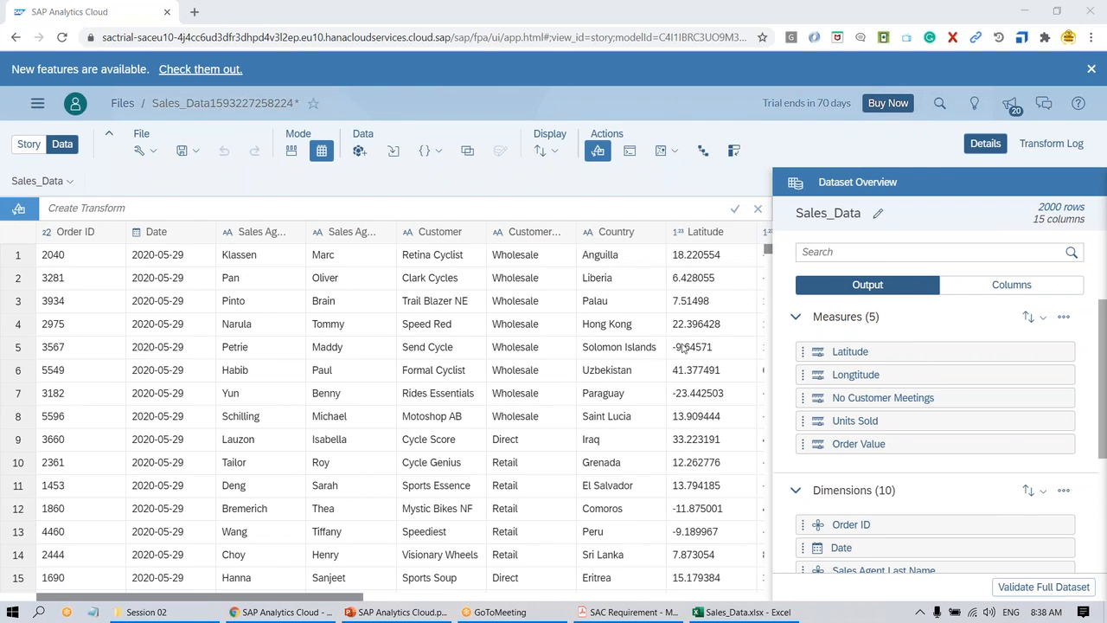
Step: Concatenate the Sales Agent Last Name and Sales Agent First Name columns using a space, and widen the combined column
left_click(265, 232)
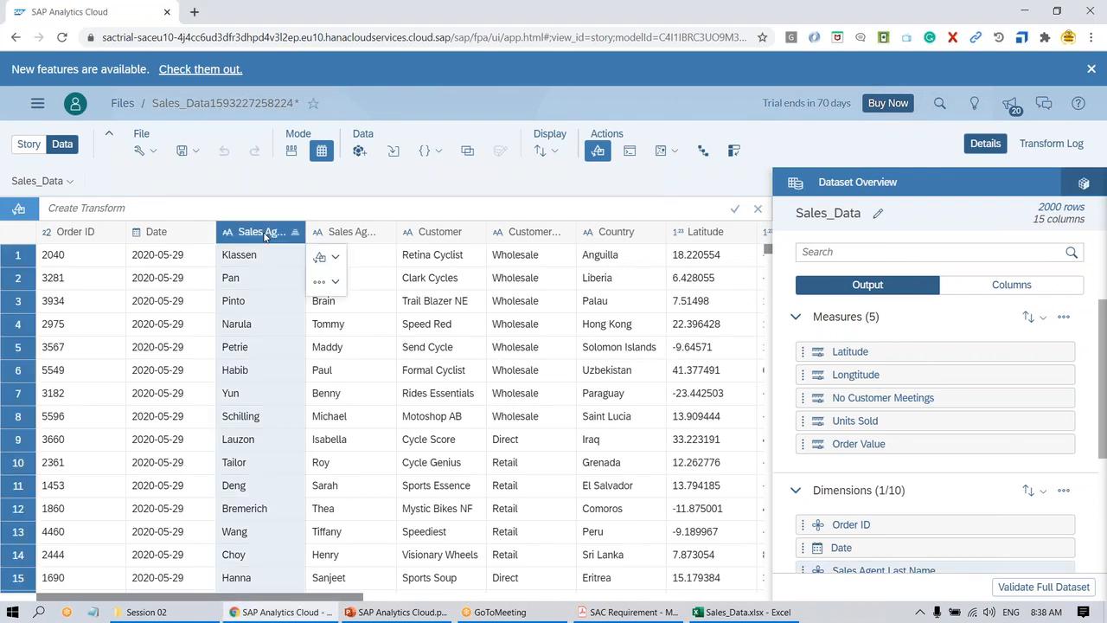
left_click(334, 235, "ctrl")
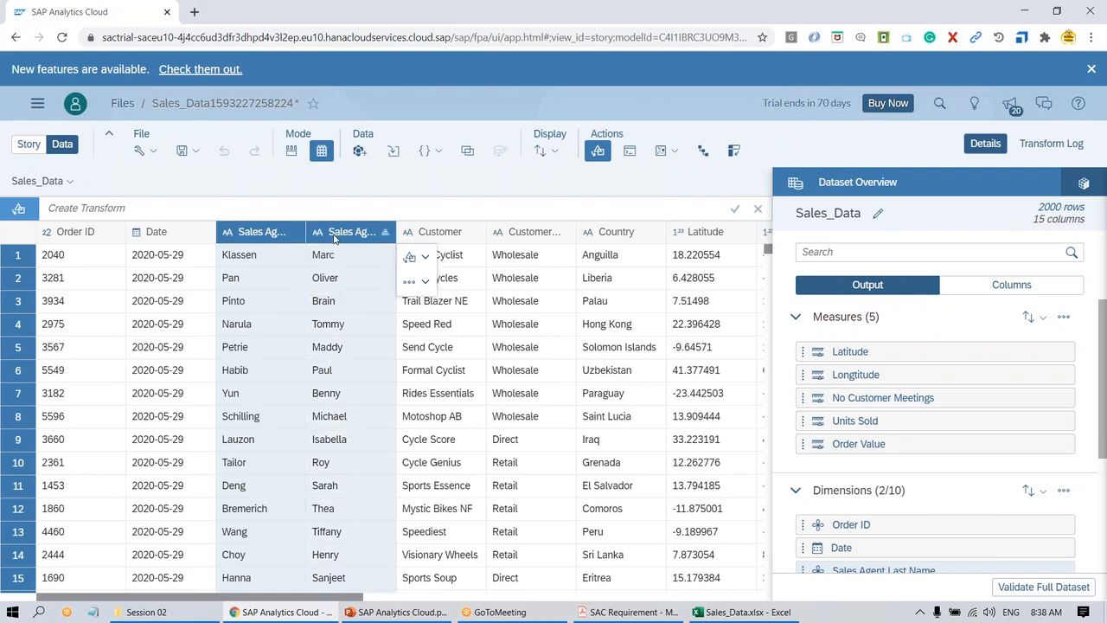
left_click(422, 283)
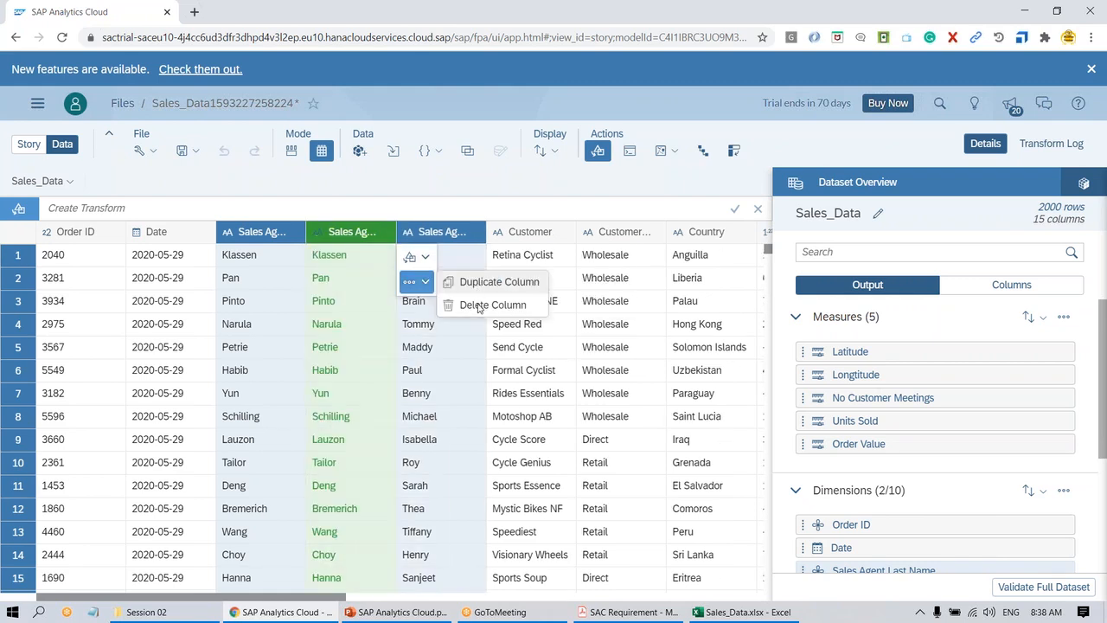
left_click(425, 258)
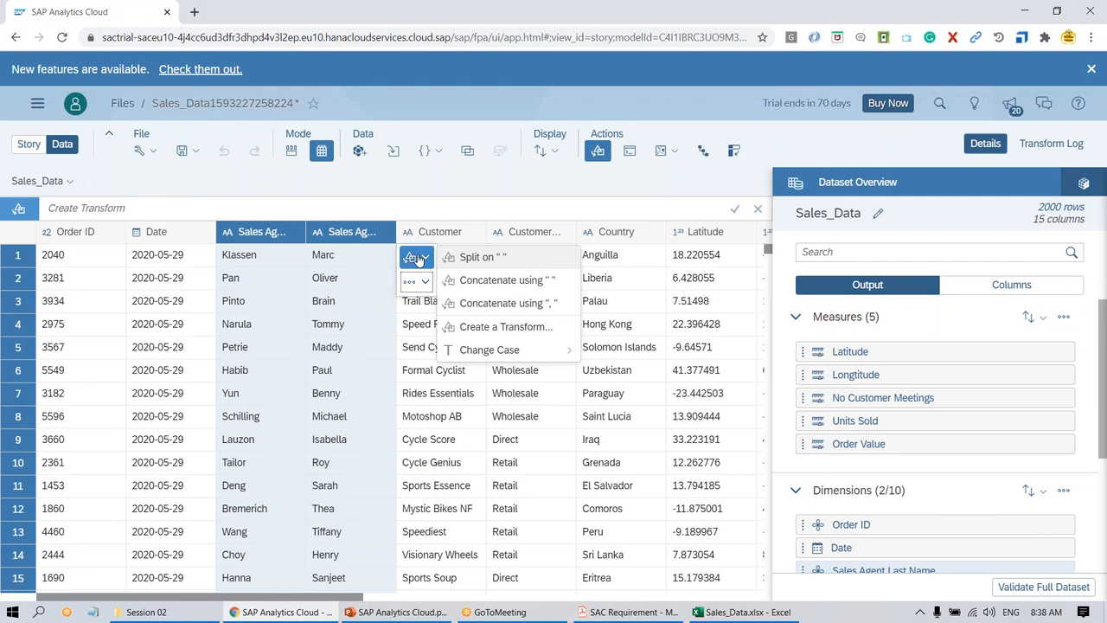
left_click(508, 280)
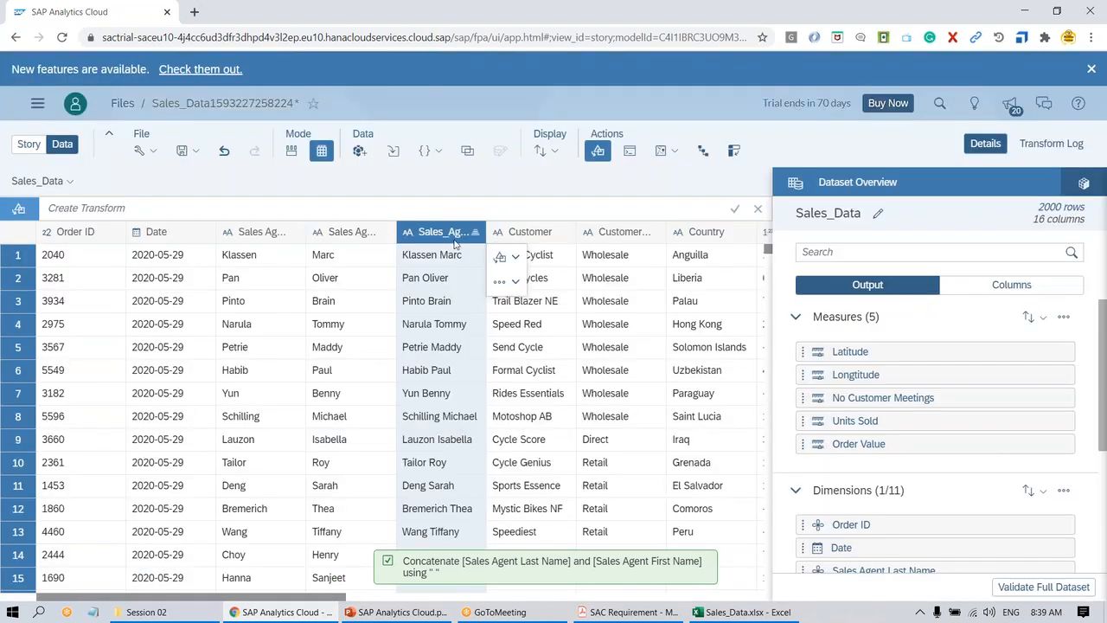
left_click_drag(490, 232, 516, 232)
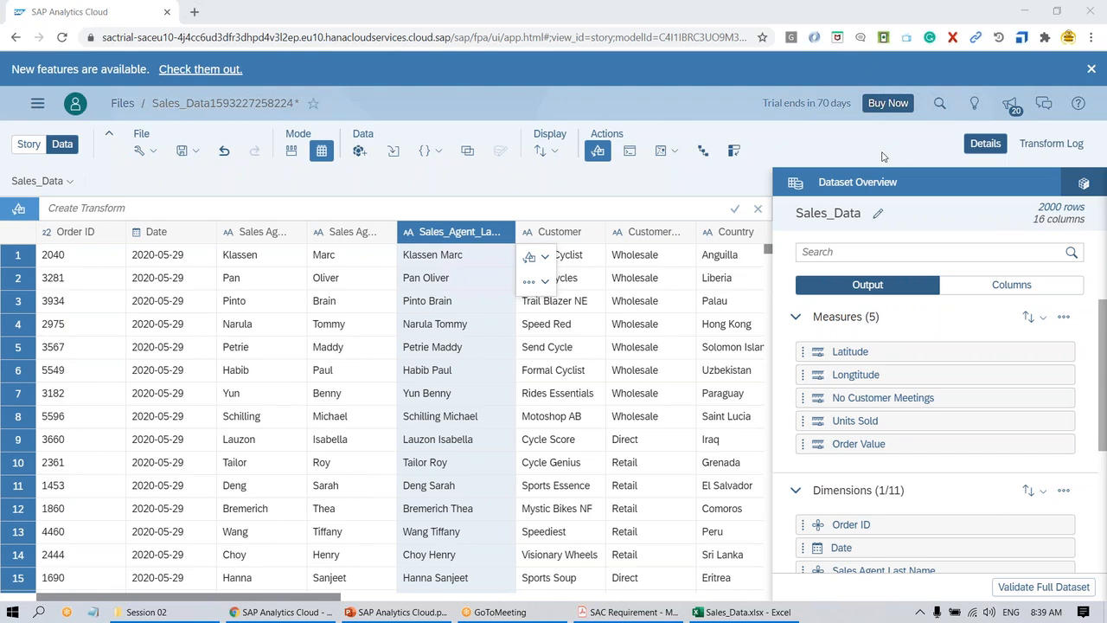
Step: Remove the last-name-first concatenation of the sales agent columns through the transform log
left_click(1059, 145)
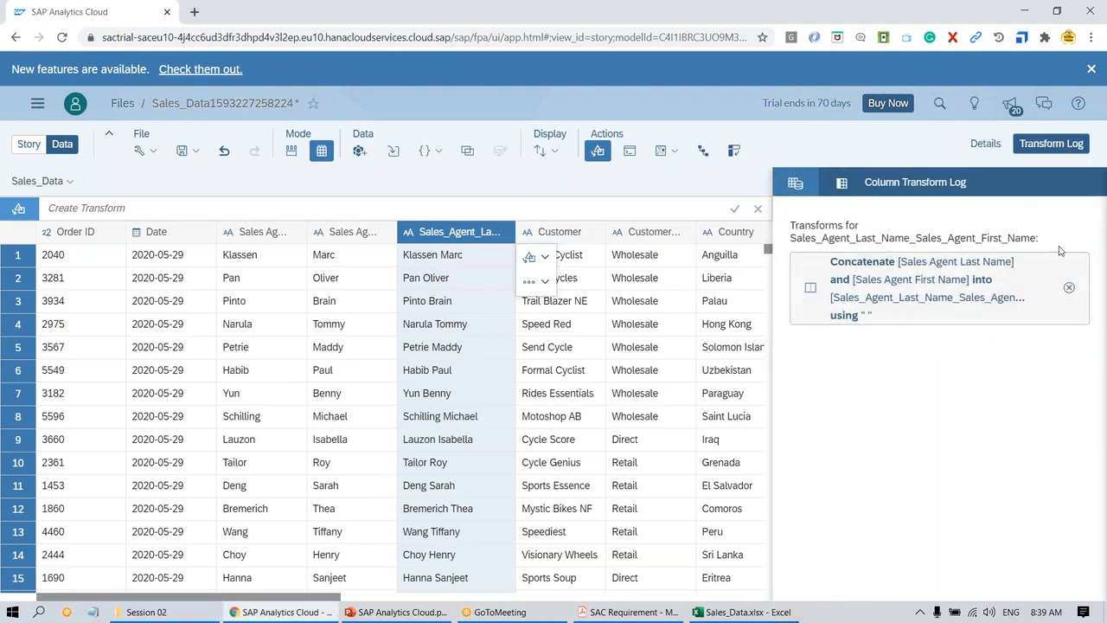
left_click(1069, 290)
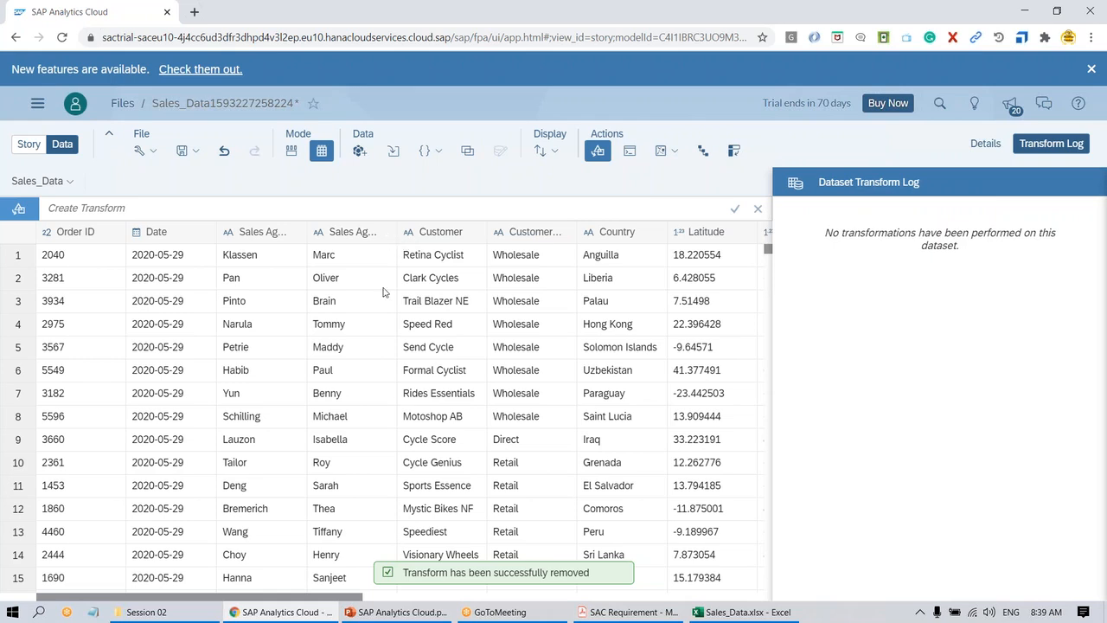
Step: Concatenate Sales Agent Last Name with Sales Agent First Name again, separated by a space, and slightly widen the resulting column
left_click(251, 232)
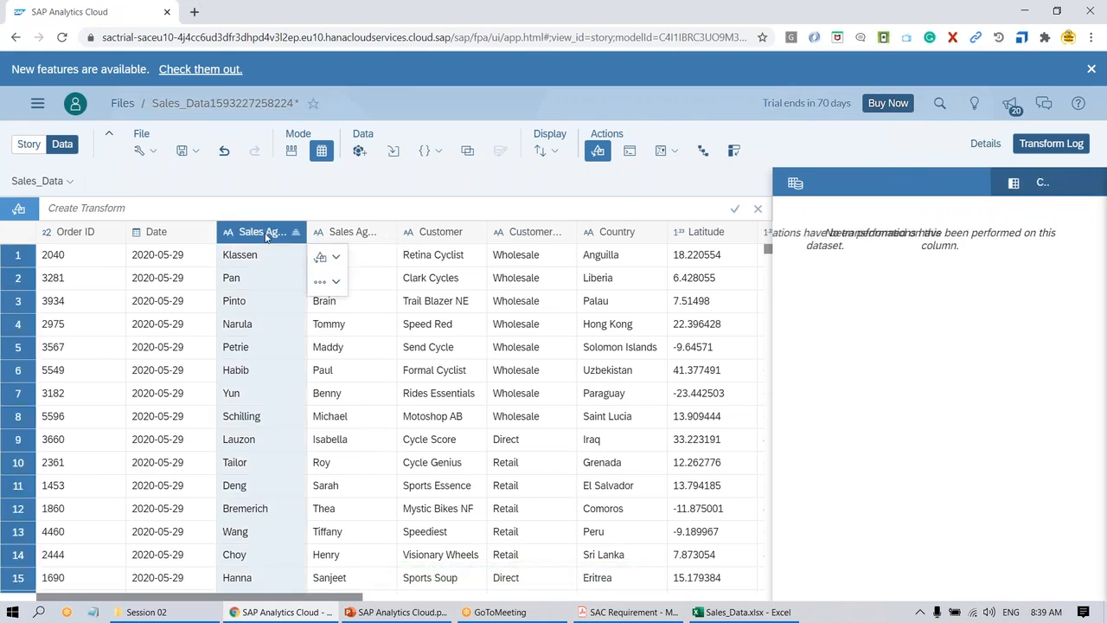
left_click(348, 233, "ctrl")
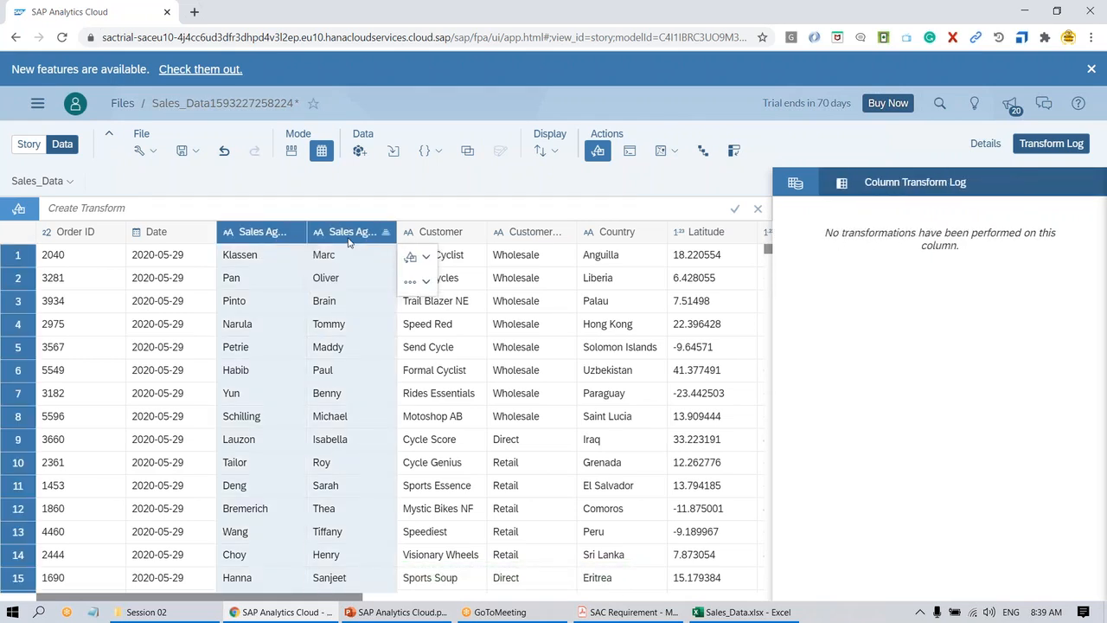
left_click(424, 258)
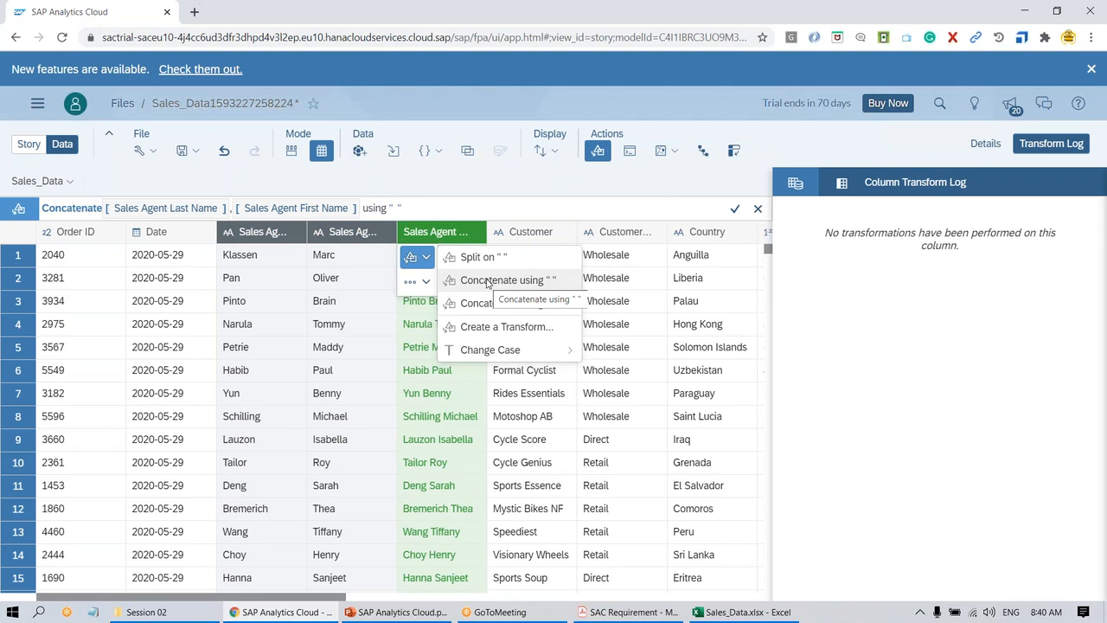
left_click(487, 283)
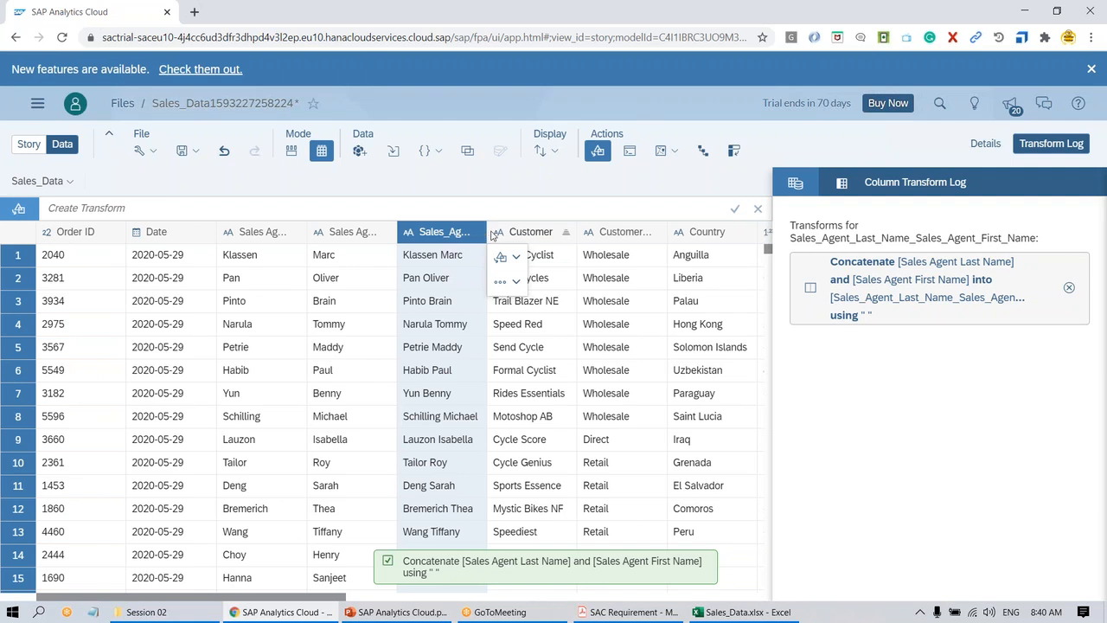
left_click_drag(487, 233, 494, 233)
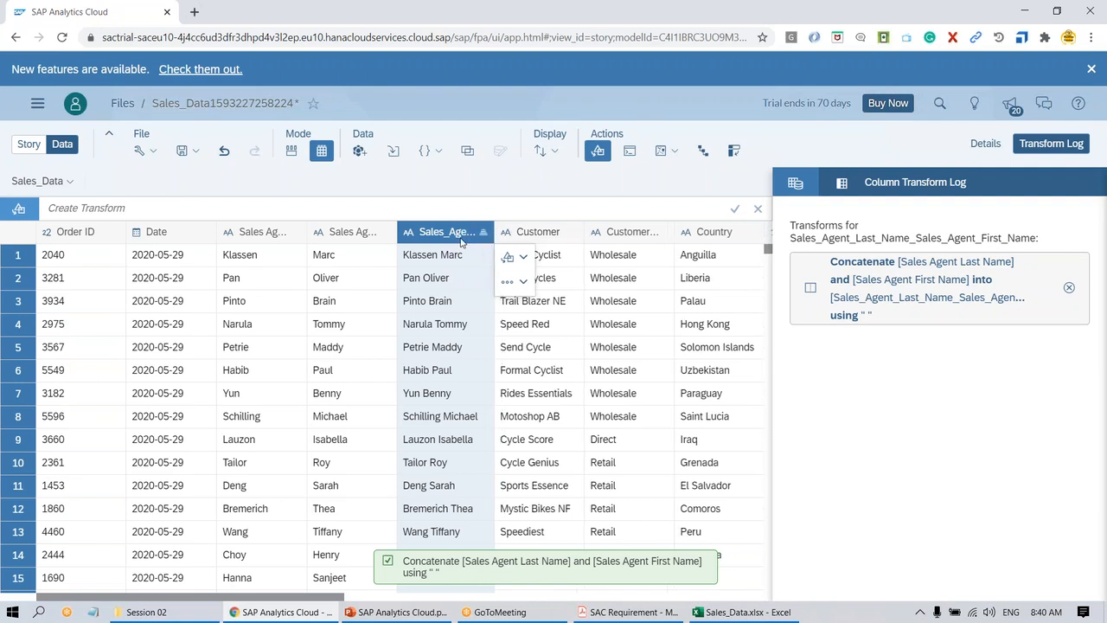
left_click(810, 20)
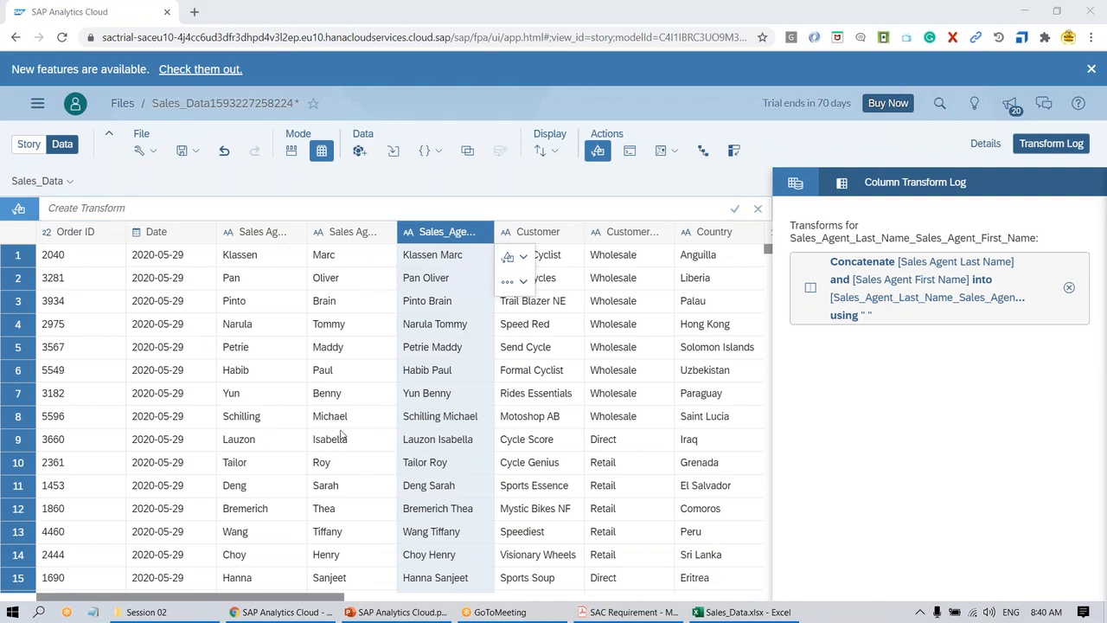
Step: Rename the concatenated name column as Sales Agent
double_click(445, 232)
left_click(439, 232)
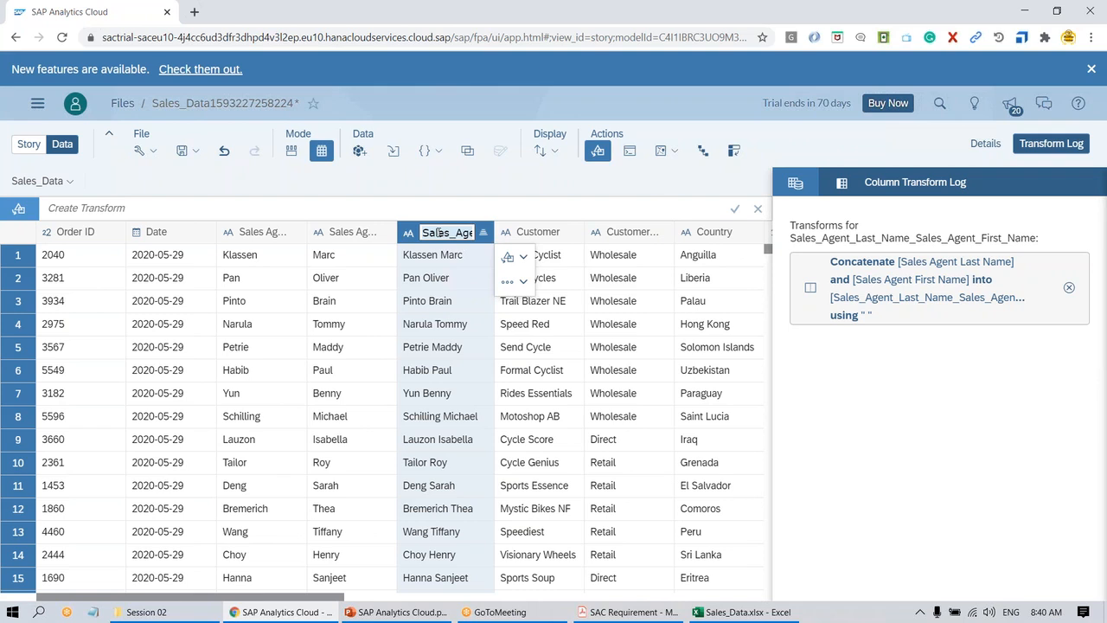
left_click(456, 231)
key("End")
key("BackSpace")
key("BackSpace")
key("BackSpace")
key("BackSpace")
key("BackSpace")
key("BackSpace")
key("BackSpace")
key("BackSpace")
key("BackSpace")
key("BackSpace")
key("BackSpace")
key("Home")
key("End")
type("_Last_")
key("BackSpace")
key("BackSpace")
key("BackSpace")
key("BackSpace")
key("BackSpace")
key("BackSpace")
key("BackSpace")
key("BackSpace")
key("BackSpace")
key("BackSpace")
key("BackSpace")
key("BackSpace")
key("BackSpace")
key("BackSpace")
key("BackSpace")
key("BackSpace")
key("BackSpace")
type("Sales Agent")
key("Return")
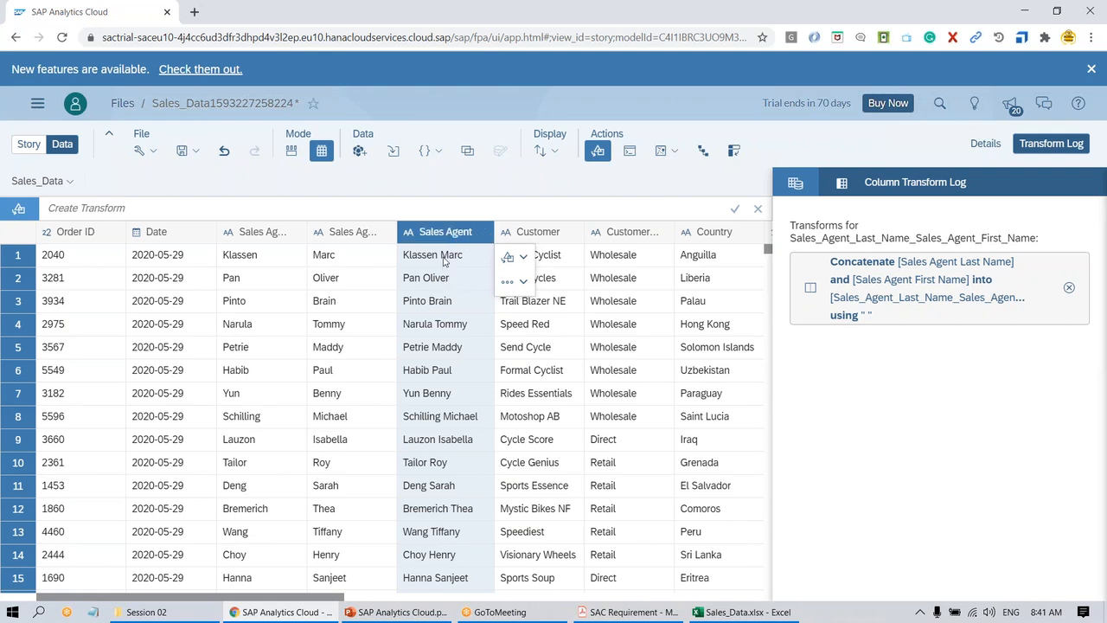
Step: Delete the original Sales Agent Last Name and Sales Agent First Name columns
left_click(265, 239)
left_click(347, 239, "ctrl")
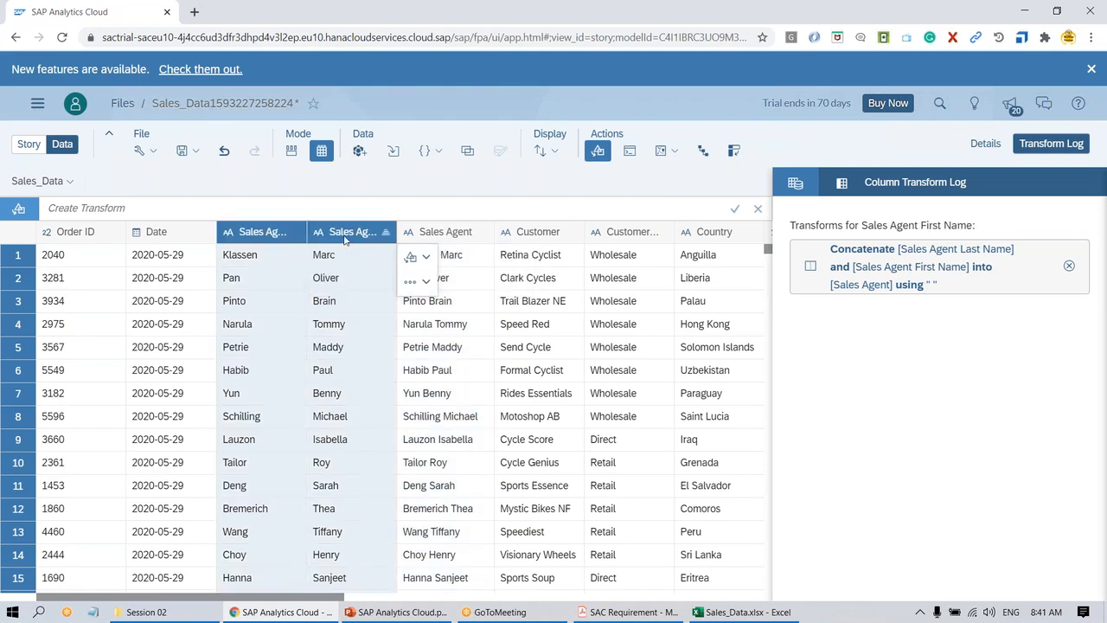
left_click(423, 284)
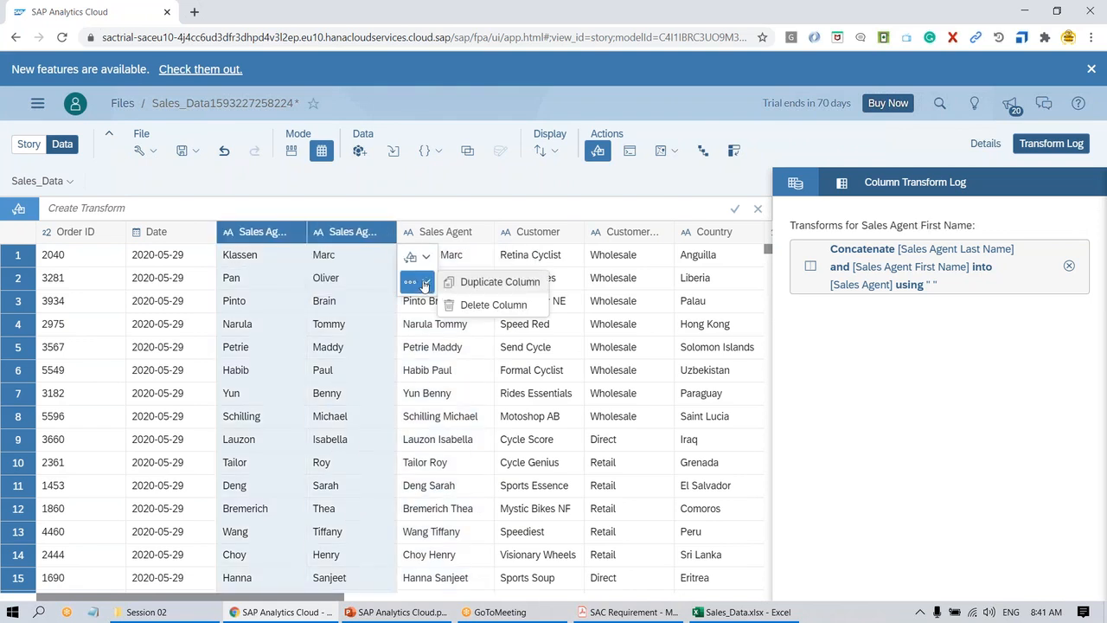
left_click(486, 308)
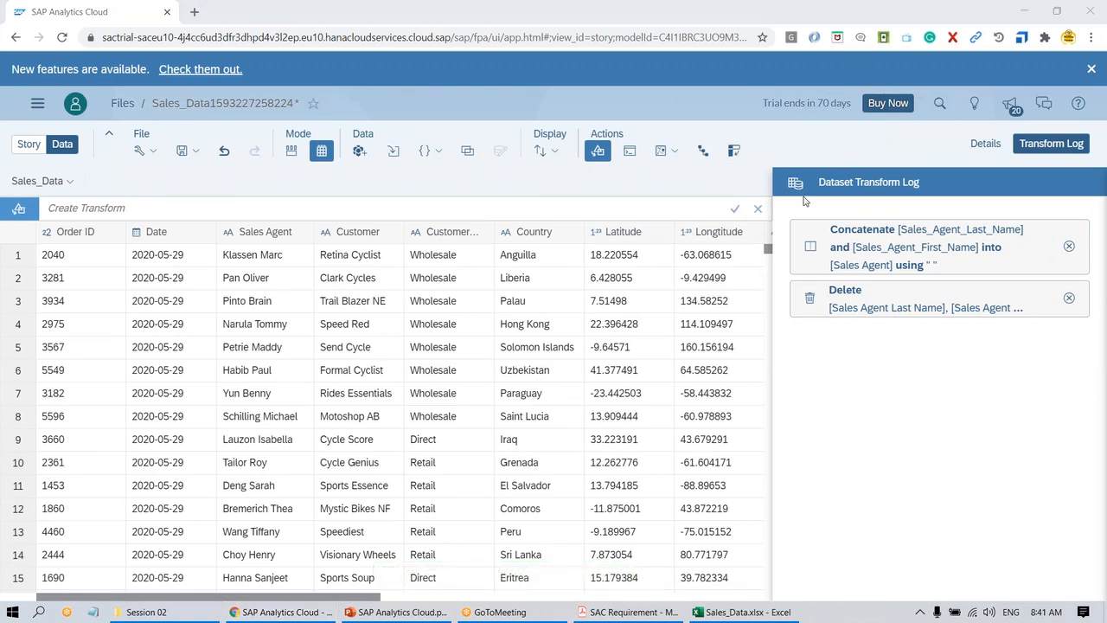
Step: Compare the transform logs of the Sales Agent column, the Country column and the whole dataset, and view the available transform types
left_click(285, 232)
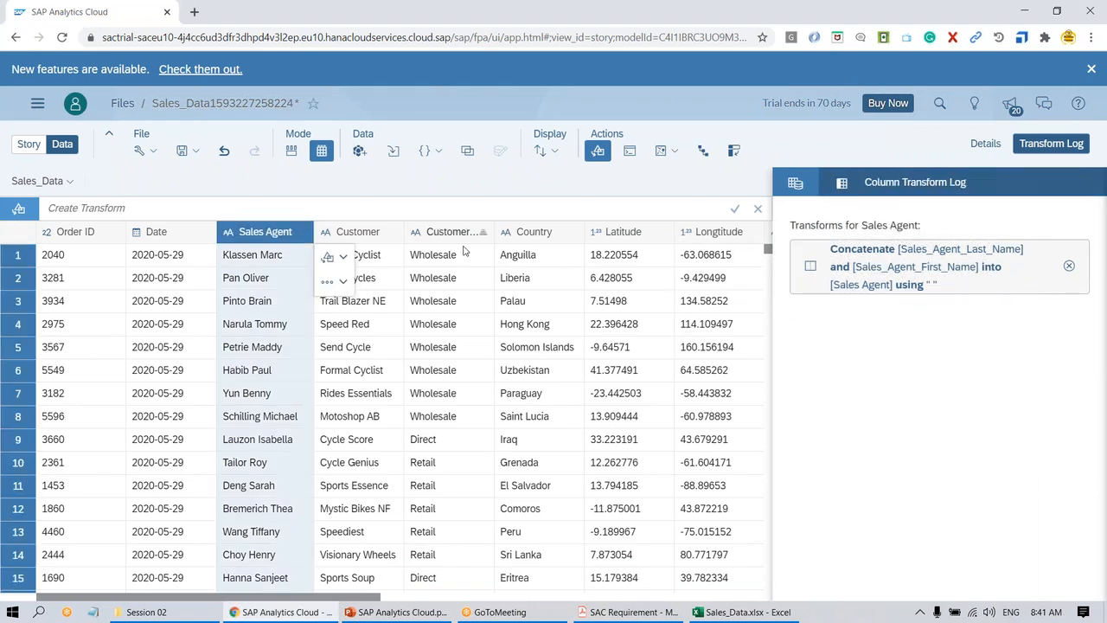
left_click(533, 238)
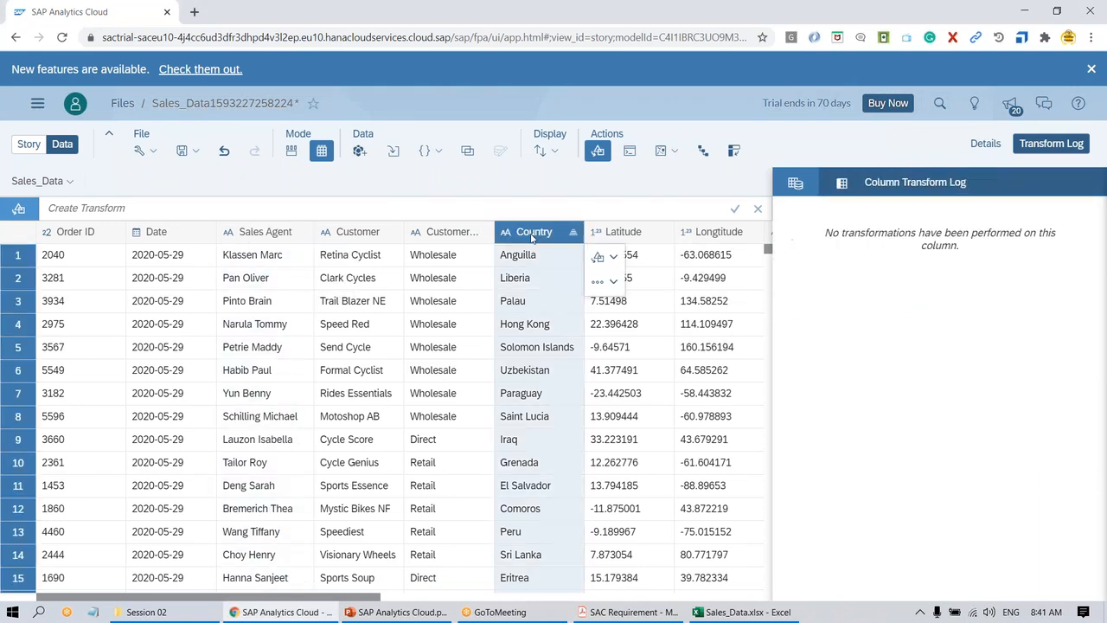
left_click(794, 185)
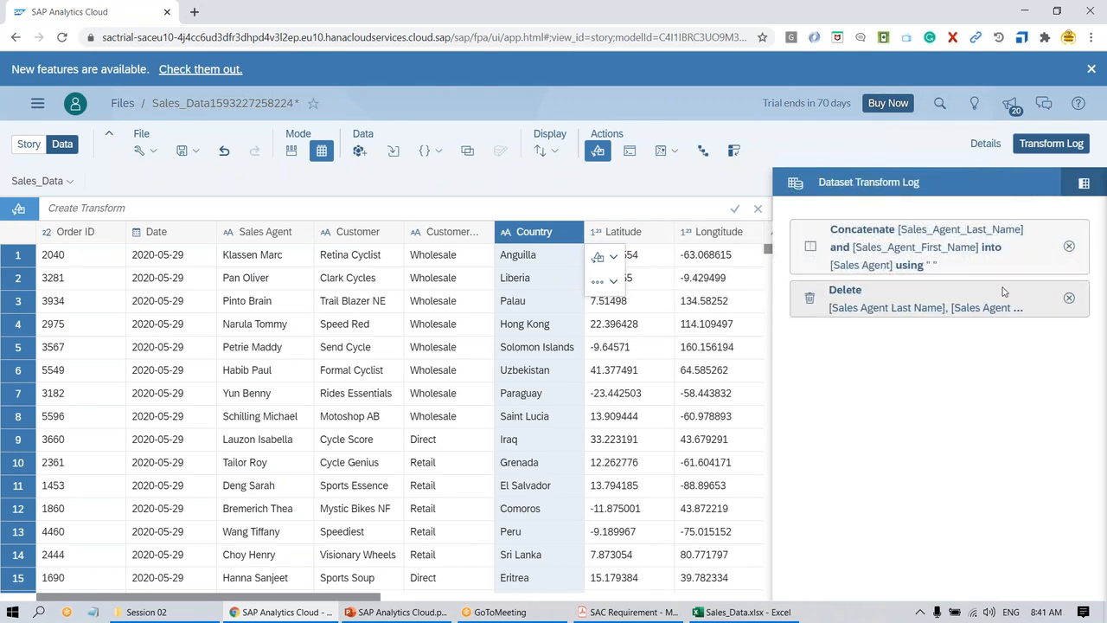
left_click(1084, 183)
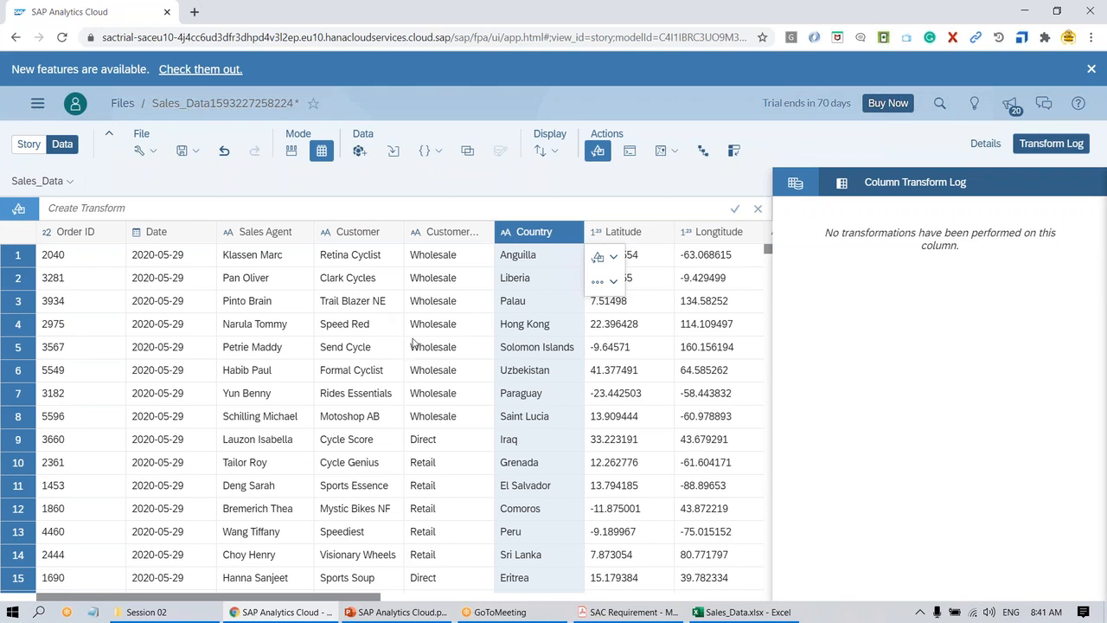
left_click(525, 212)
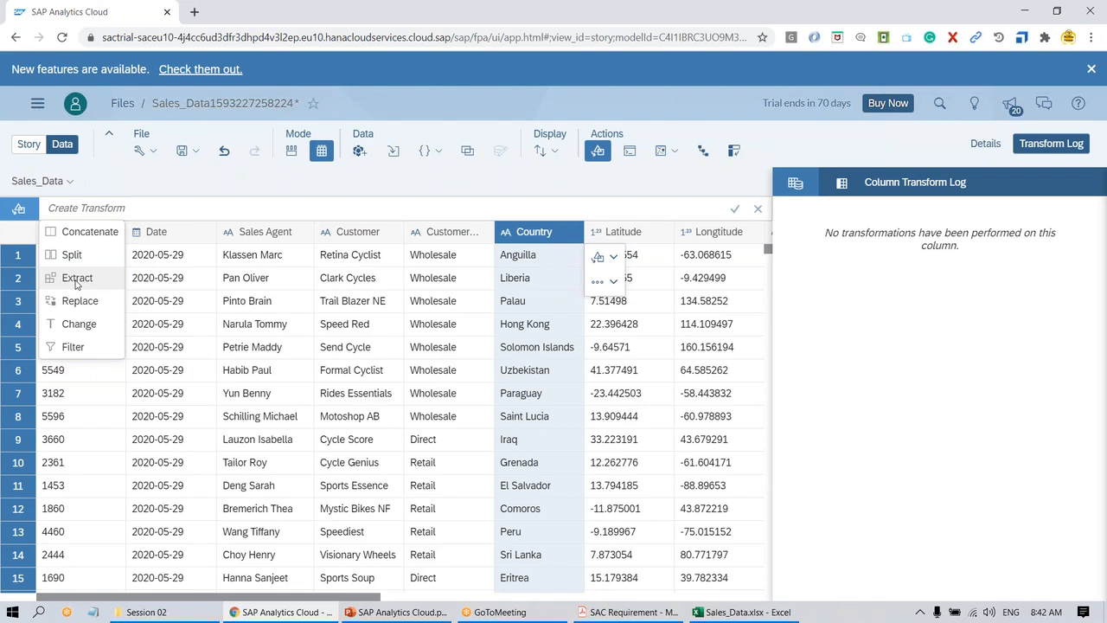
Step: Switch to Notepad and write the example line "I went to country 'India'"
left_click(93, 612)
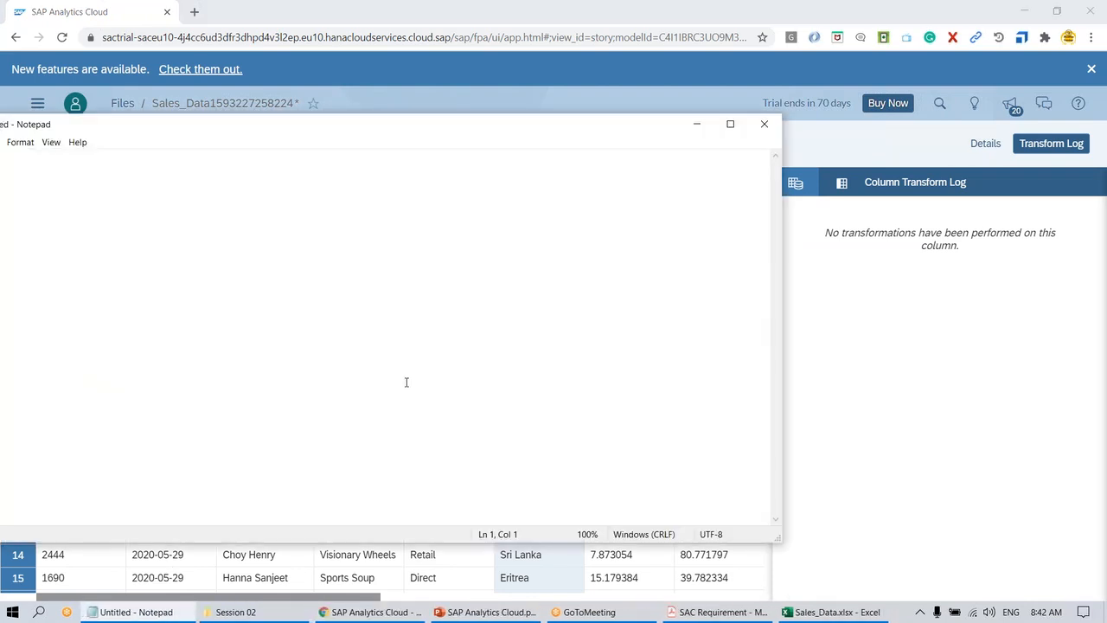
left_click_drag(341, 126, 594, 169)
left_click(190, 196)
type("I went ")
type("to country ")
type("'India'")
key("Left")
type("India")
key("Right")
key("Return")
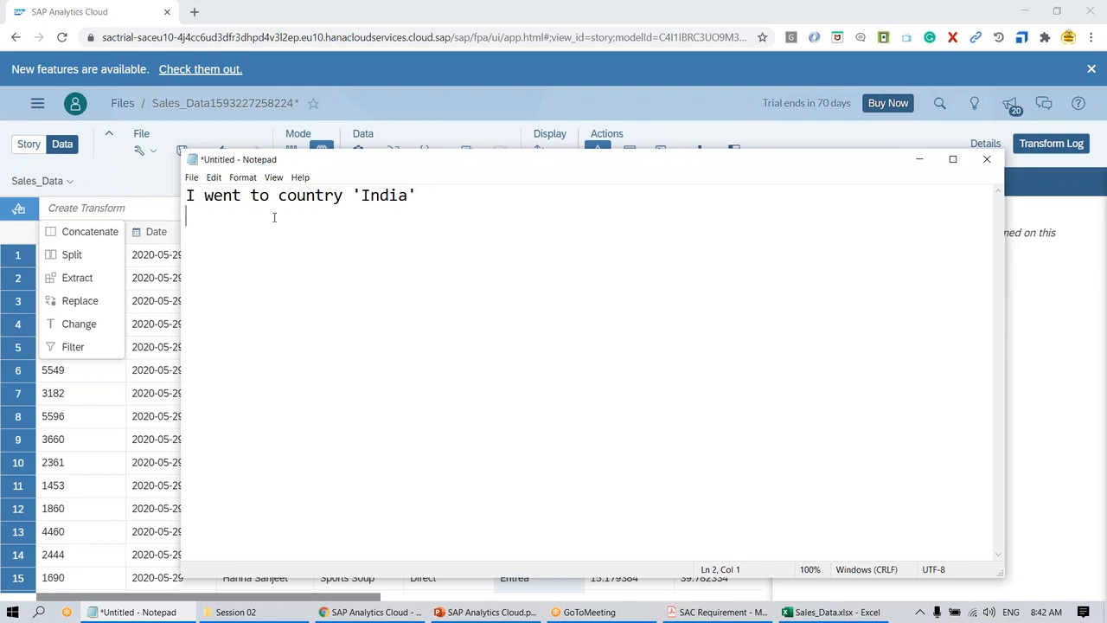
Step: Add the line "Extract data between ' --> India" to the note, keep it open unsaved, and return to the Sales_Data dataset in SAP Analytics Cloud
left_click_drag(364, 196, 414, 195)
left_click(398, 258)
type("Extract data between '")
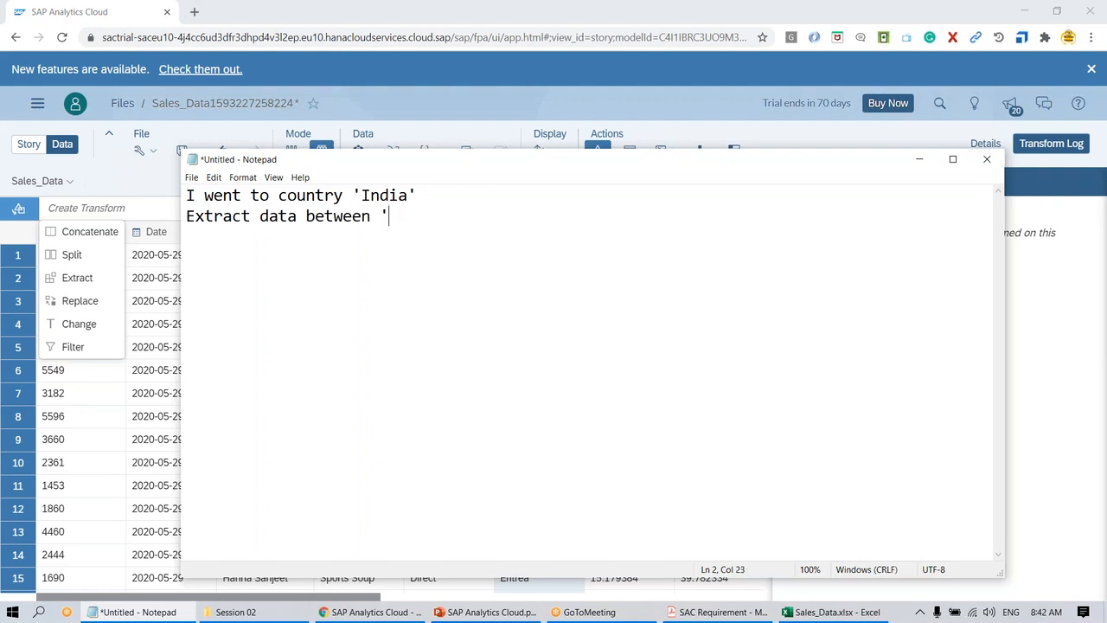
type("'  --> India")
left_click(987, 160)
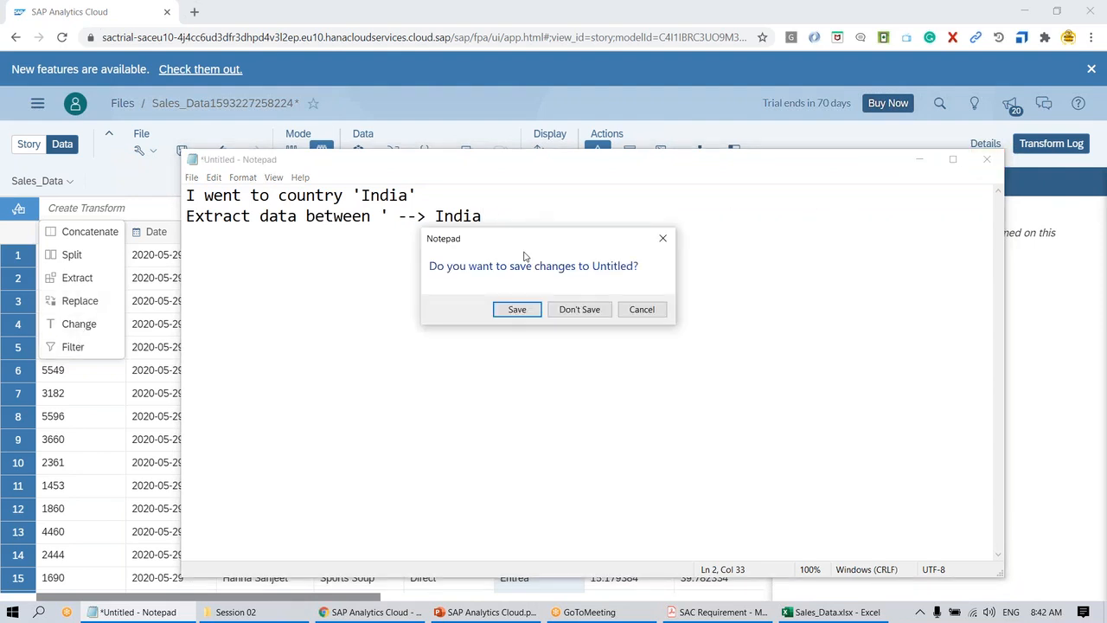
left_click(642, 310)
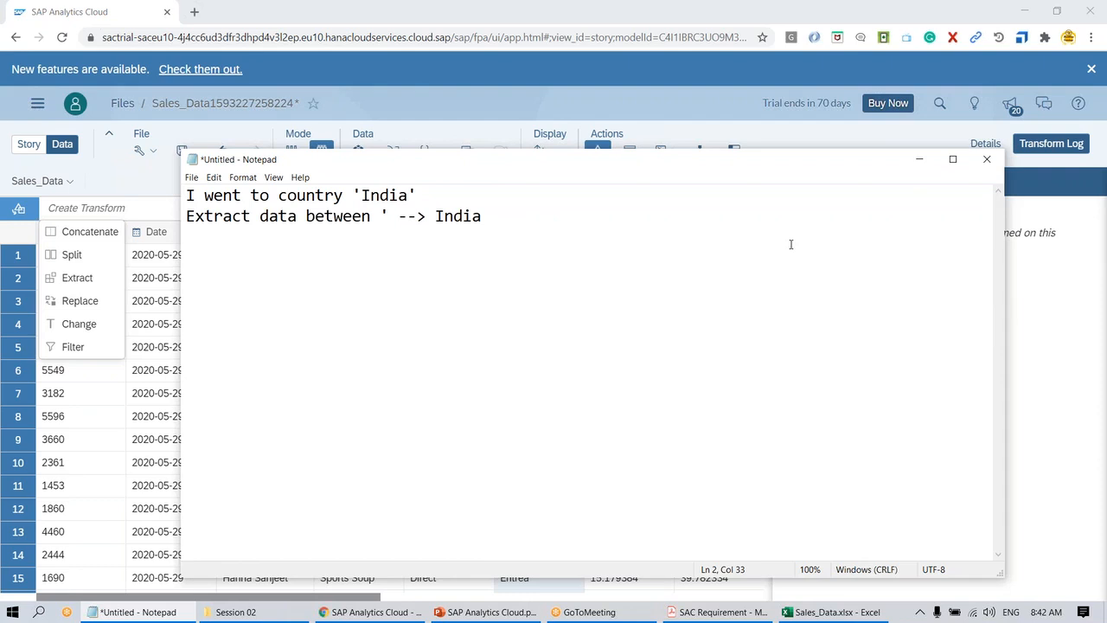
left_click(919, 161)
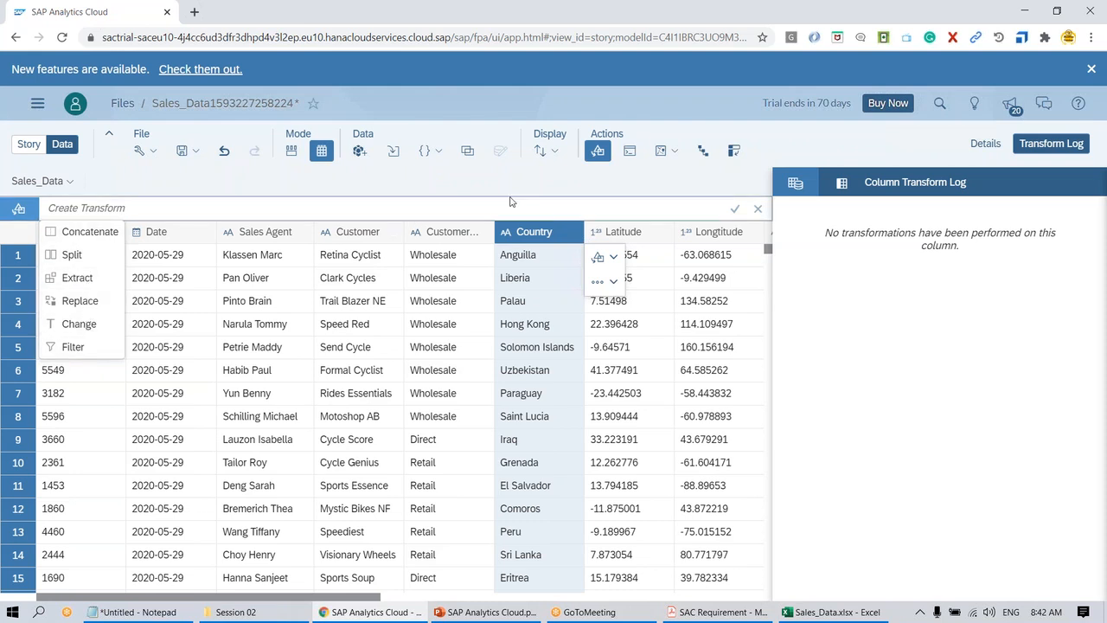
left_click(578, 200)
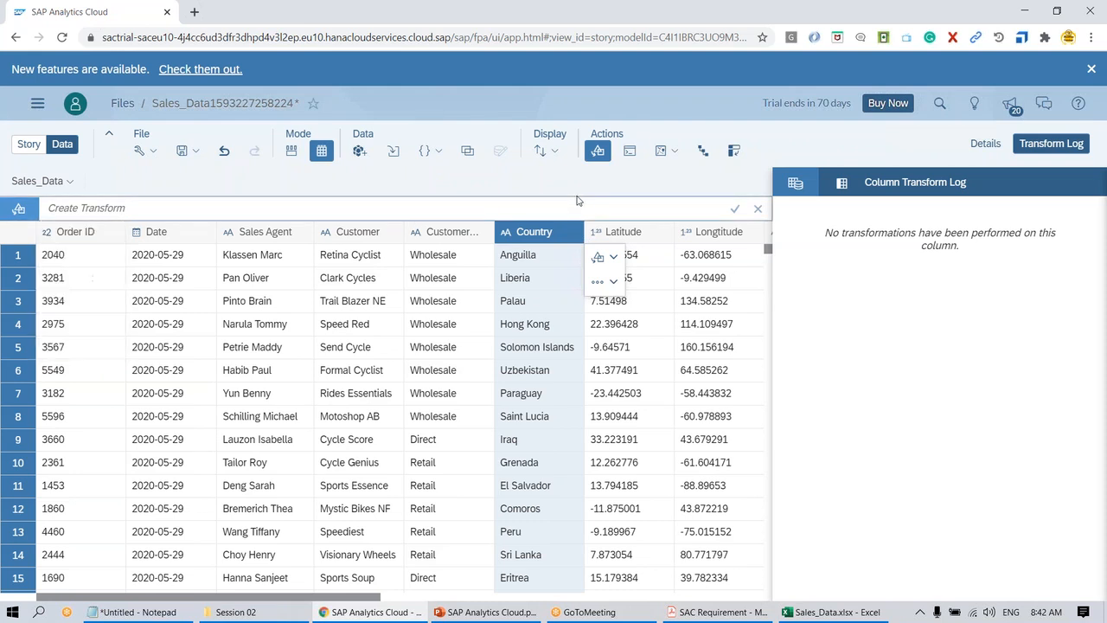
Step: Geo-enrich the dataset by coordinates, creating a new dimension named Location from the Latitude and Longtitude columns
left_click(628, 233)
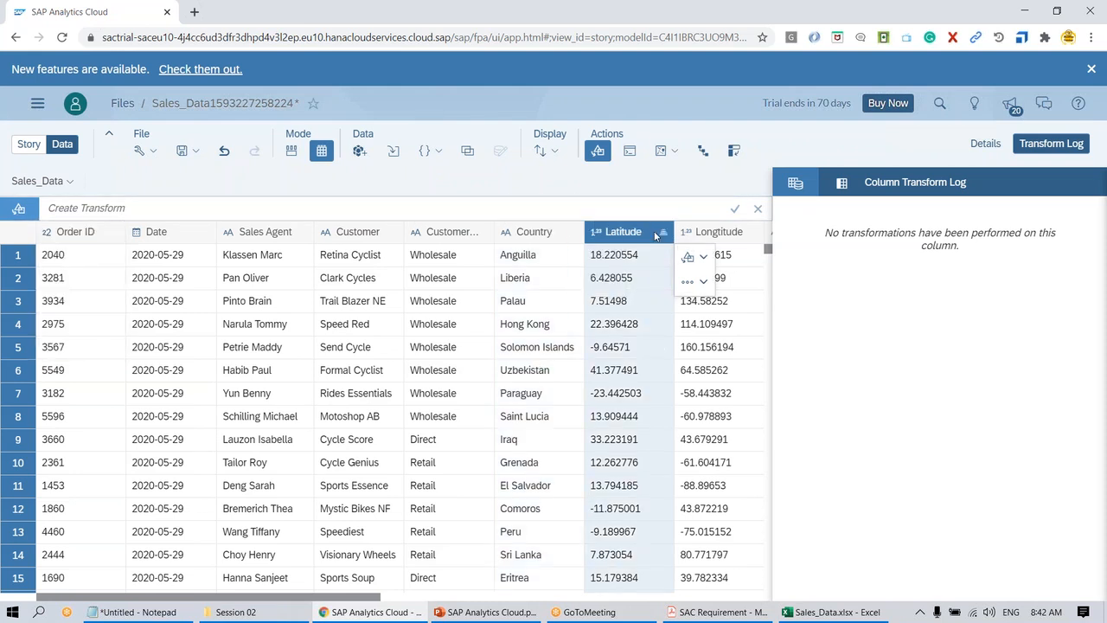
left_click(714, 234, "ctrl")
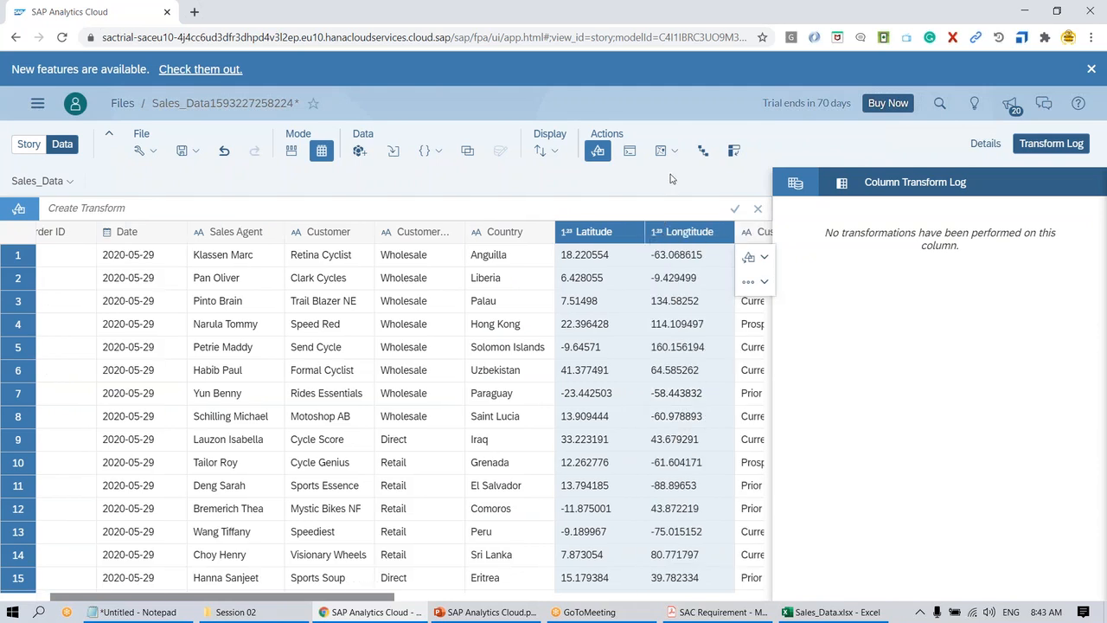
left_click(666, 151)
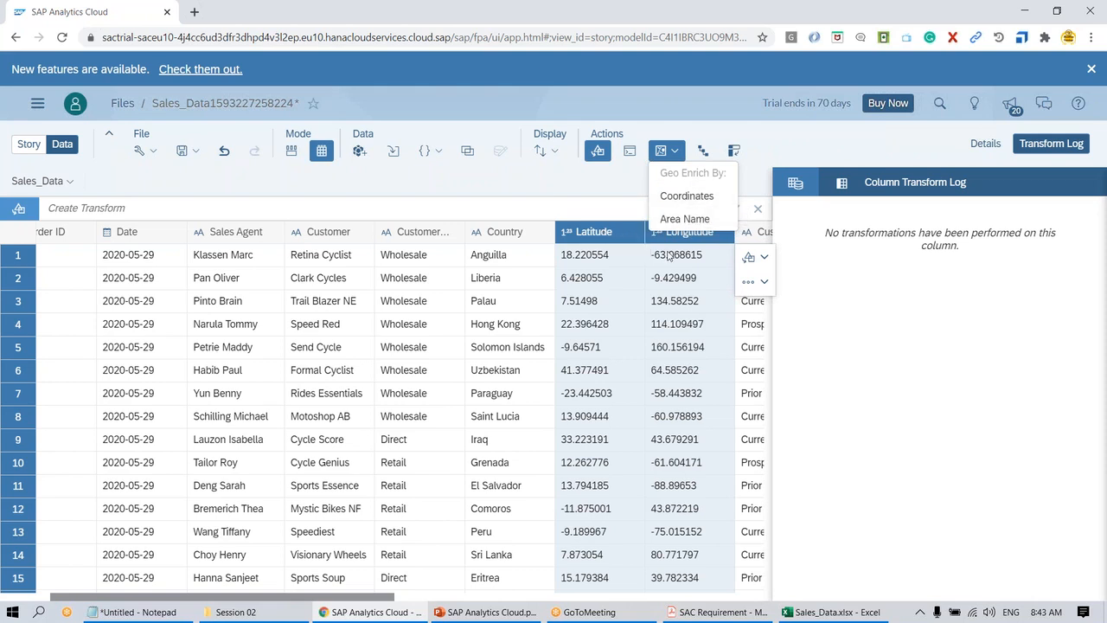
left_click(688, 196)
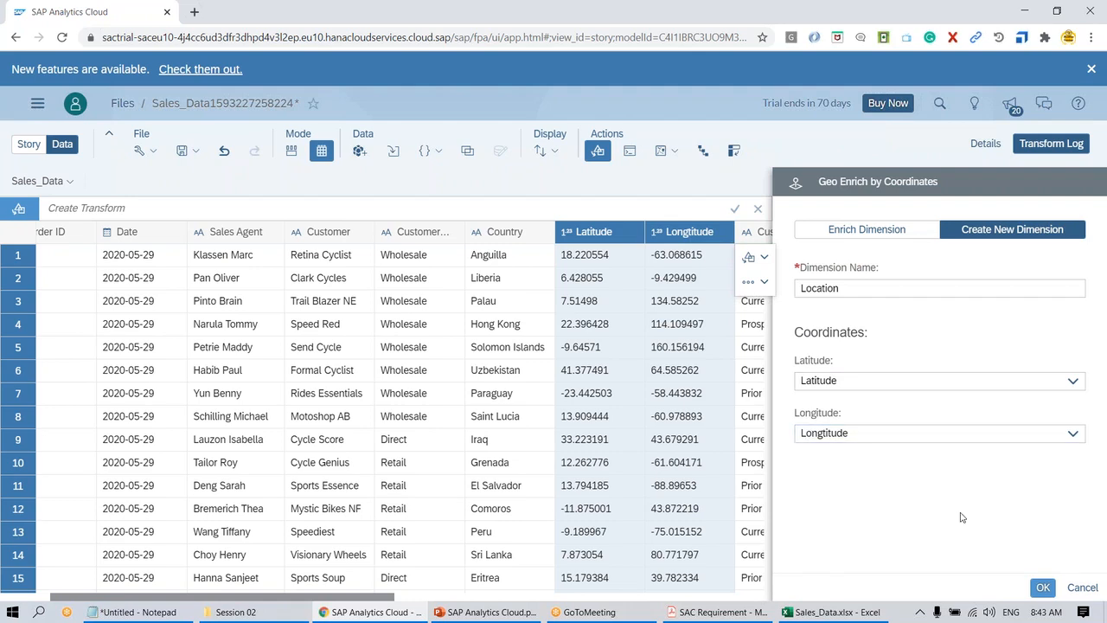
left_click(1043, 587)
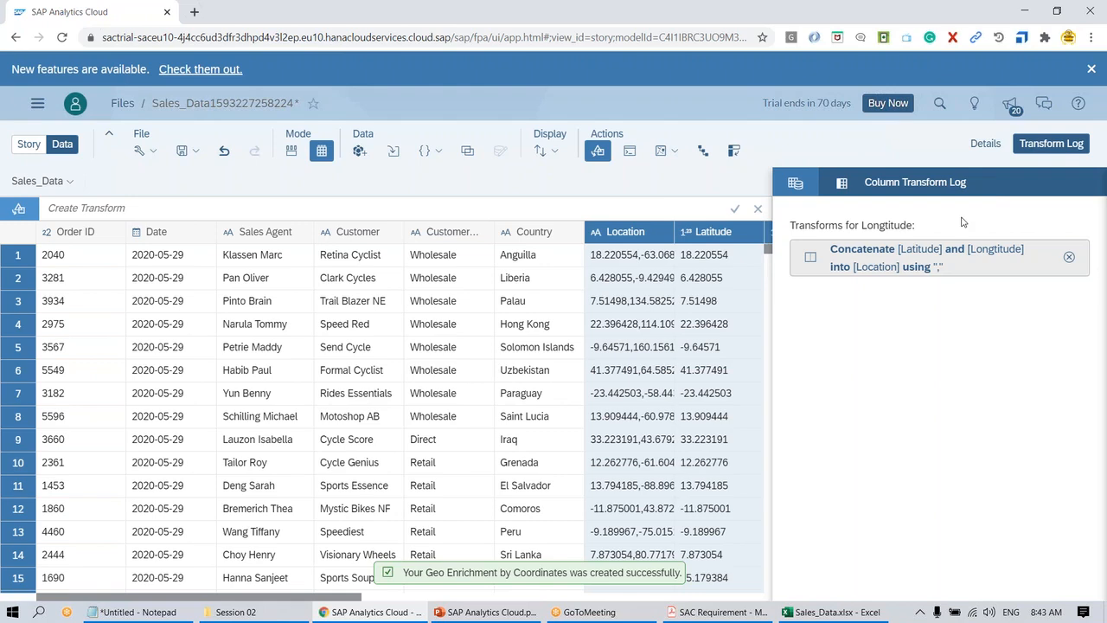
Step: Set Country as the description column of the Location dimension in its dimension properties
left_click(1057, 147)
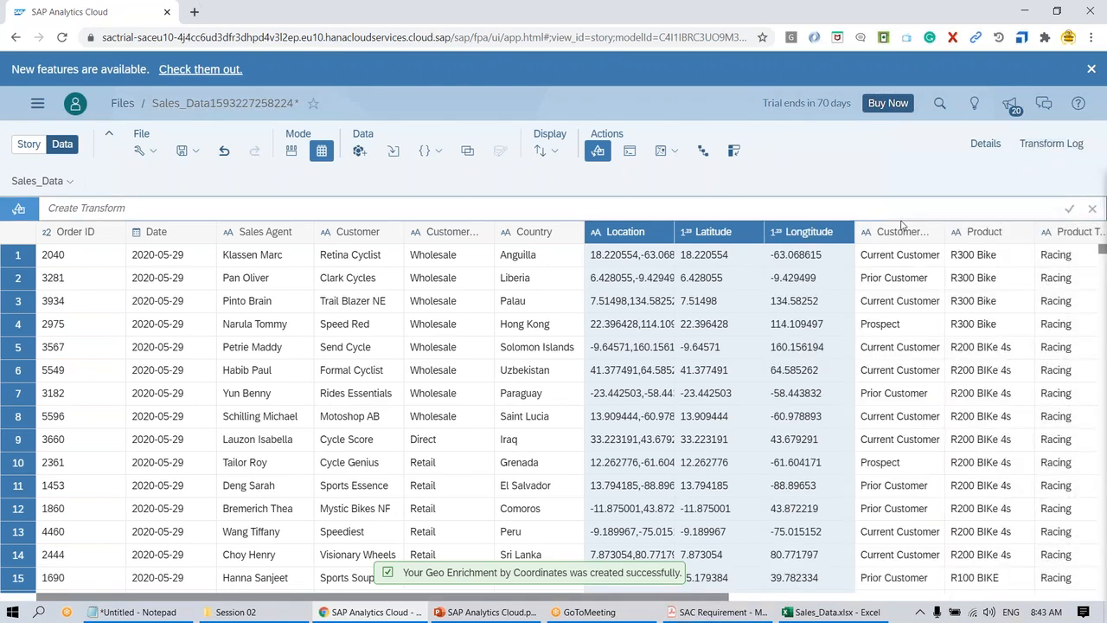
left_click(804, 233)
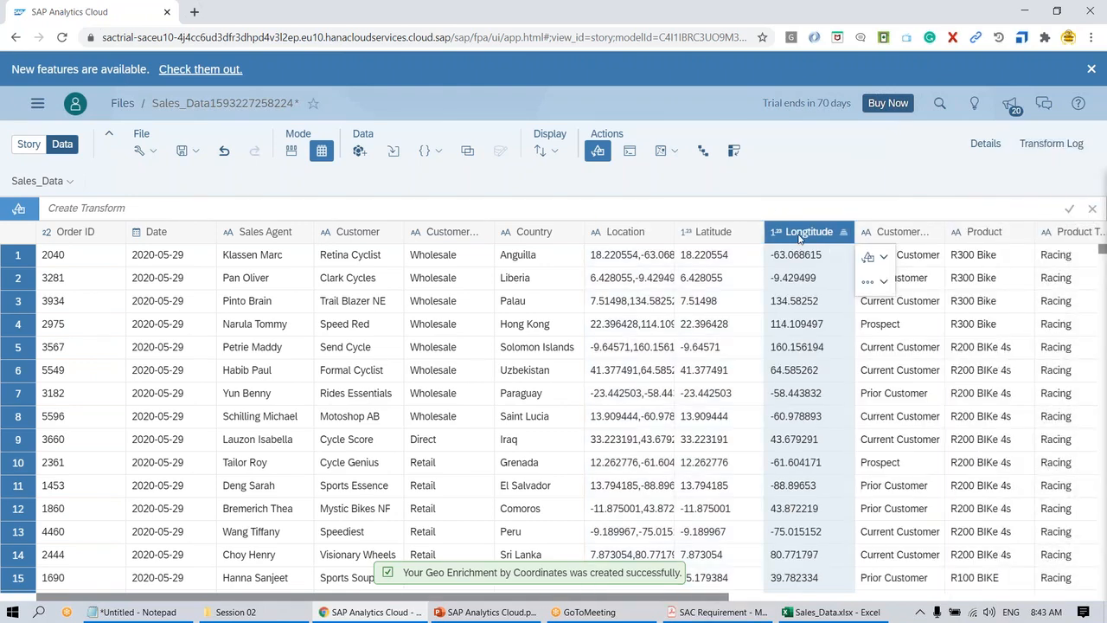
left_click(626, 235)
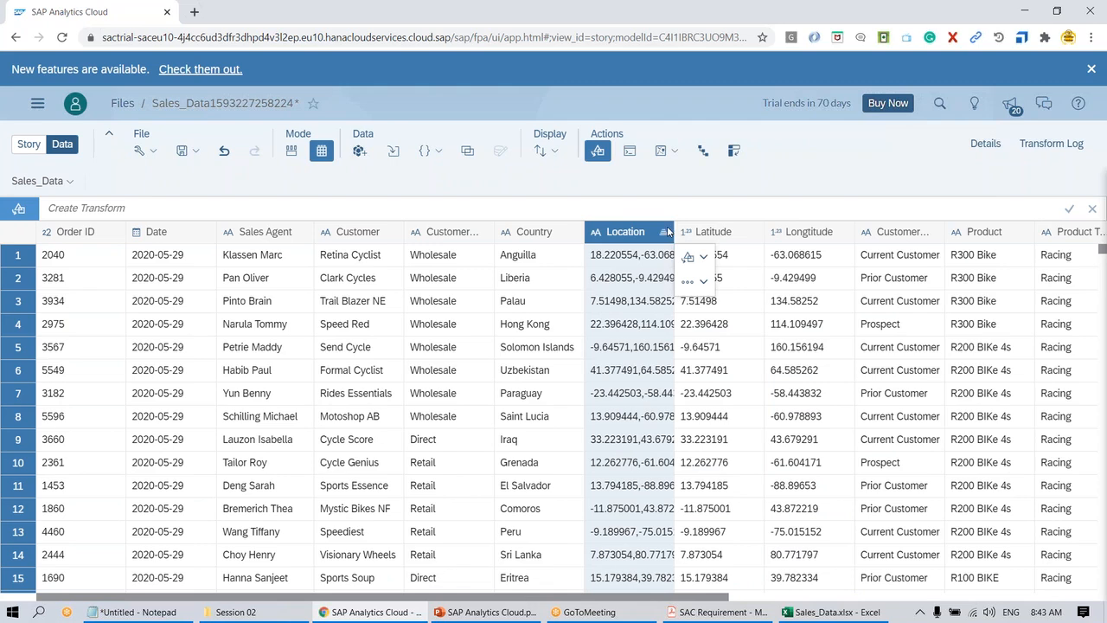
left_click(986, 145)
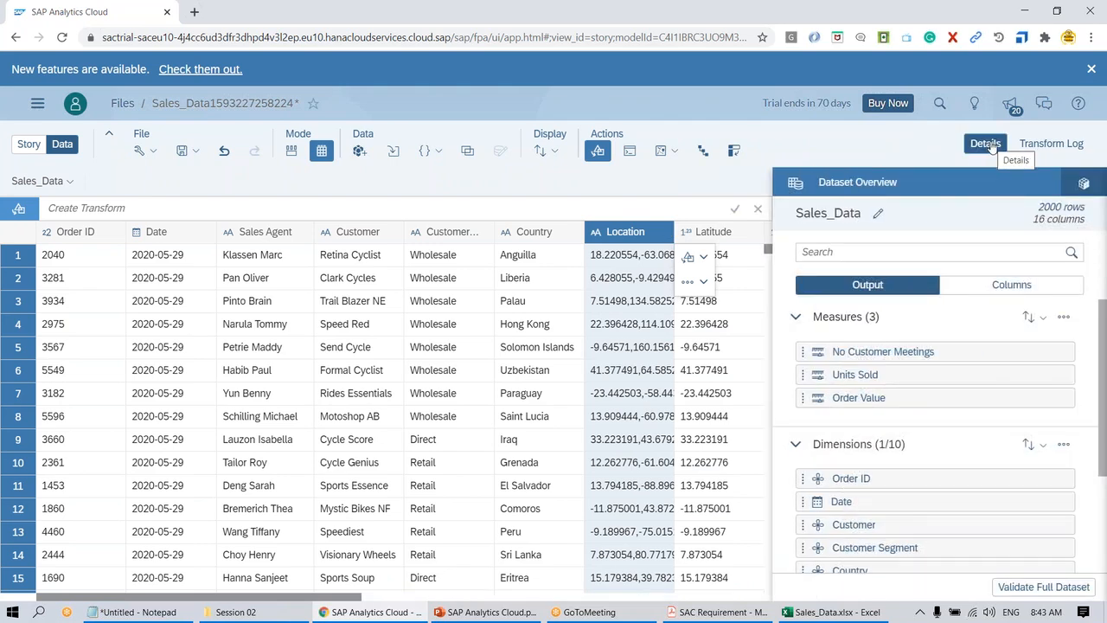
left_click(1094, 186)
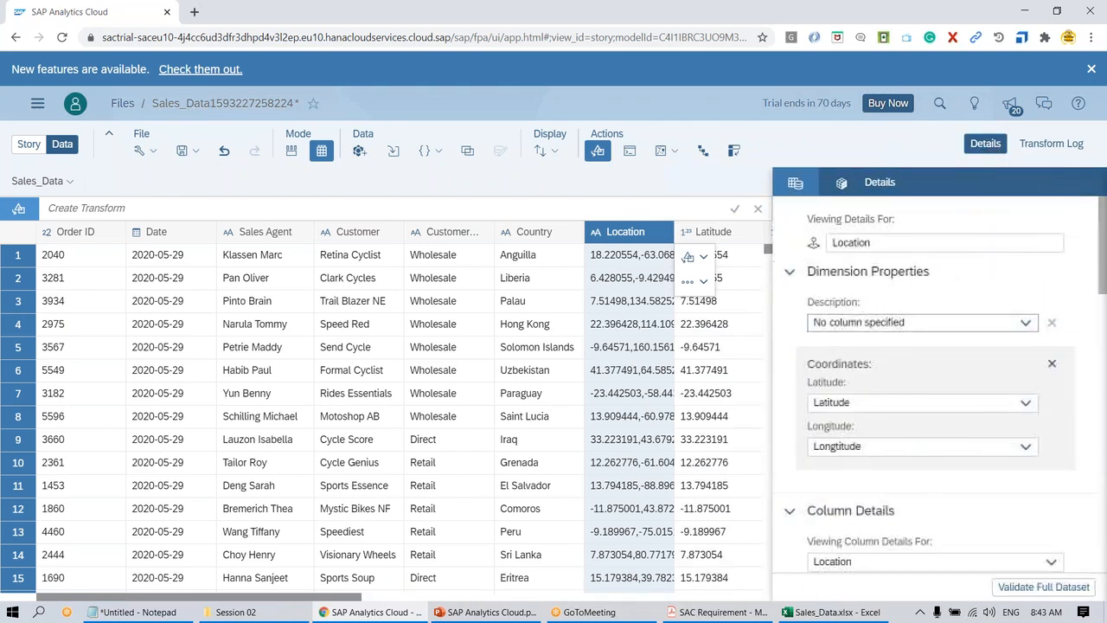
double_click(838, 242)
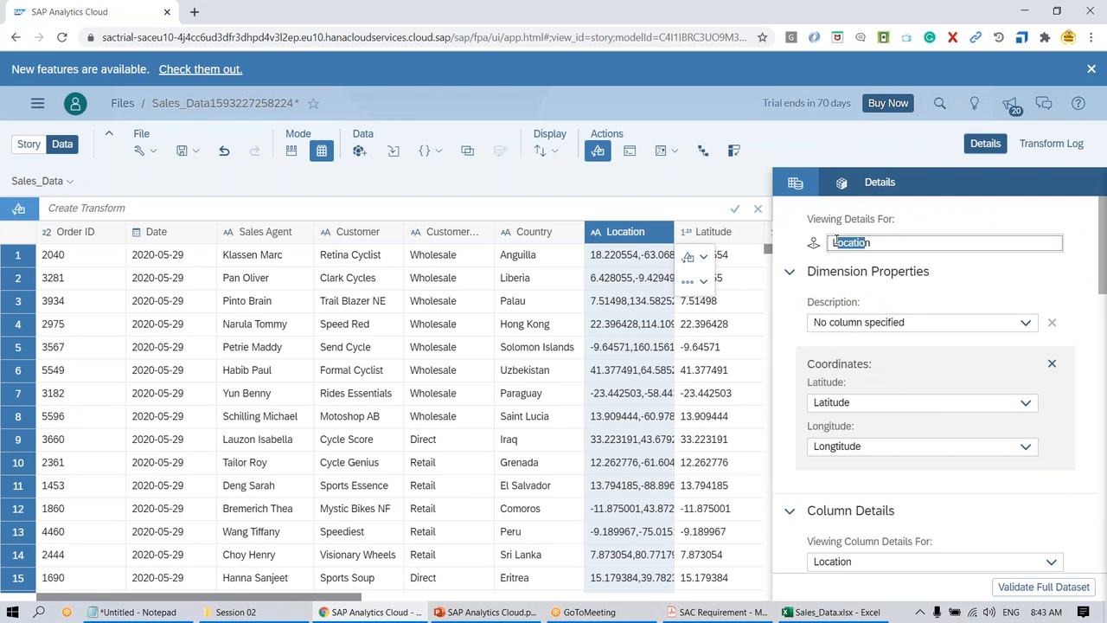
left_click(850, 243)
left_click(1024, 324)
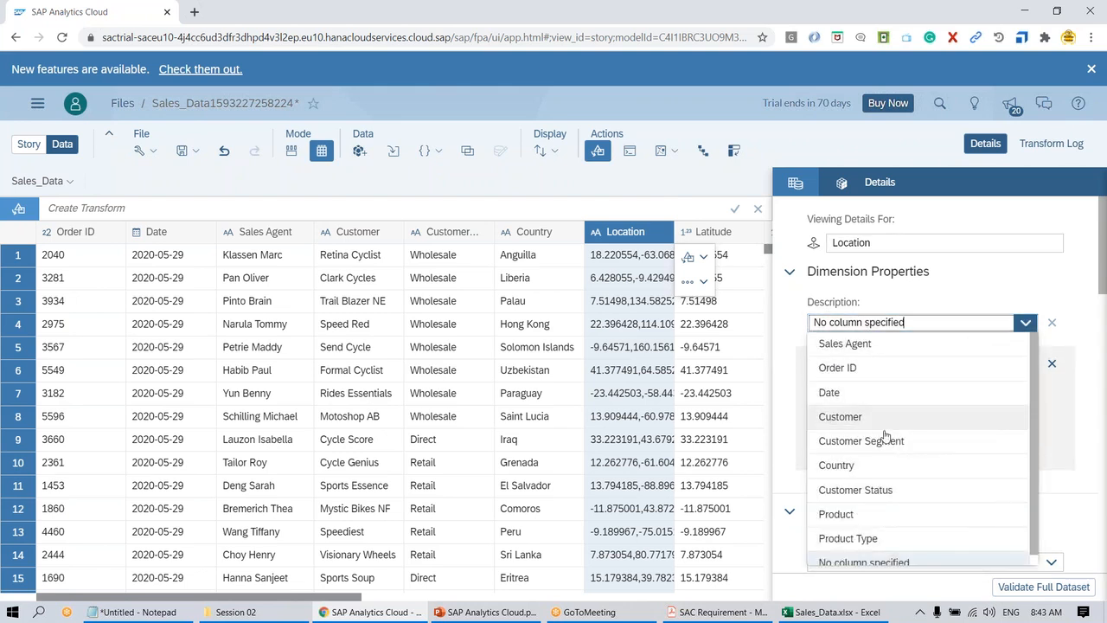
left_click(865, 457)
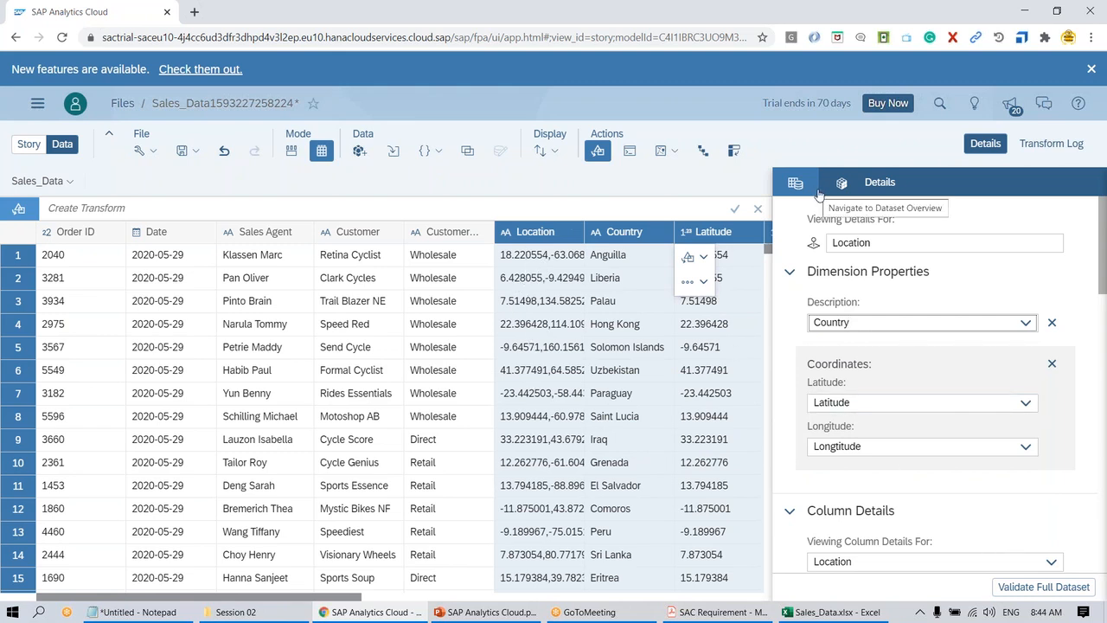
Step: Examine the Country column's data distribution, comparing the individual and grouped country values by count
left_click(626, 238)
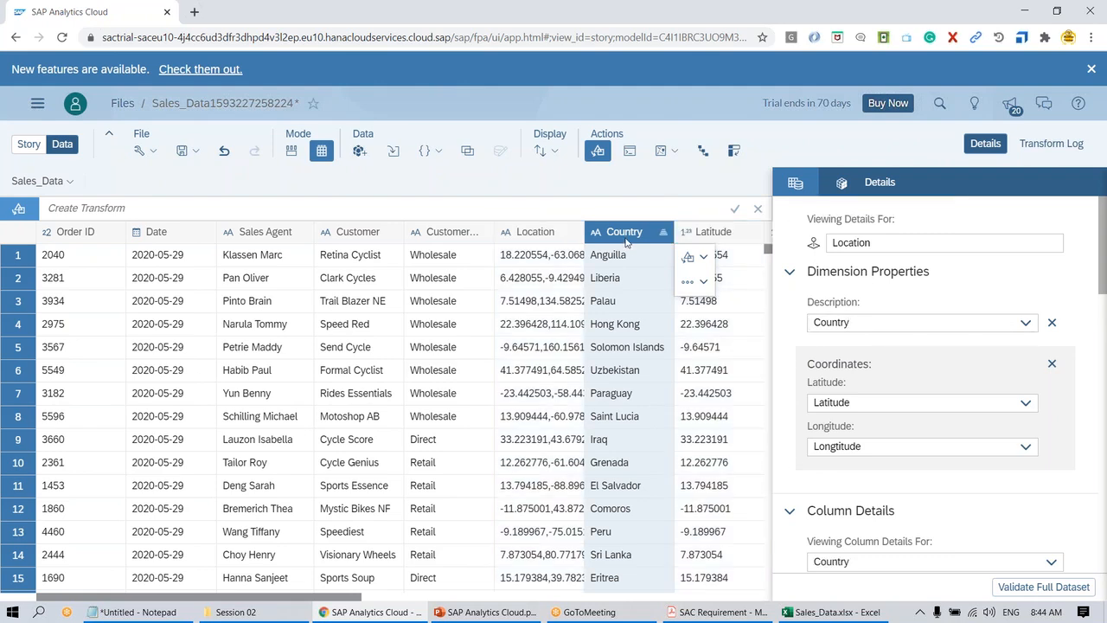
left_click(795, 183)
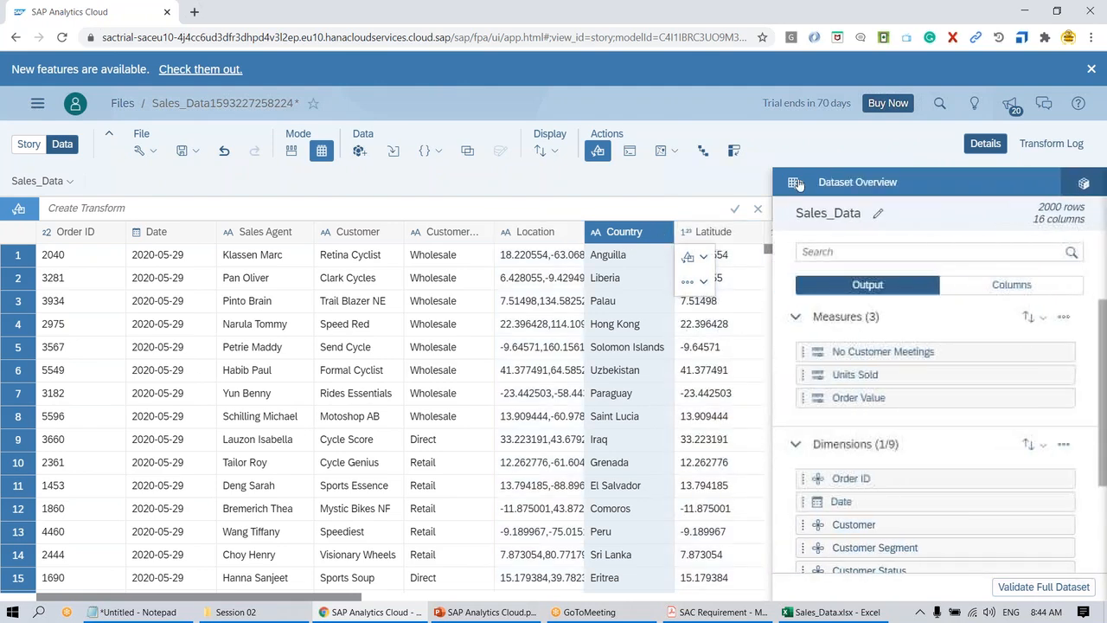
left_click(1071, 180)
scroll(837, 305, "down", 10)
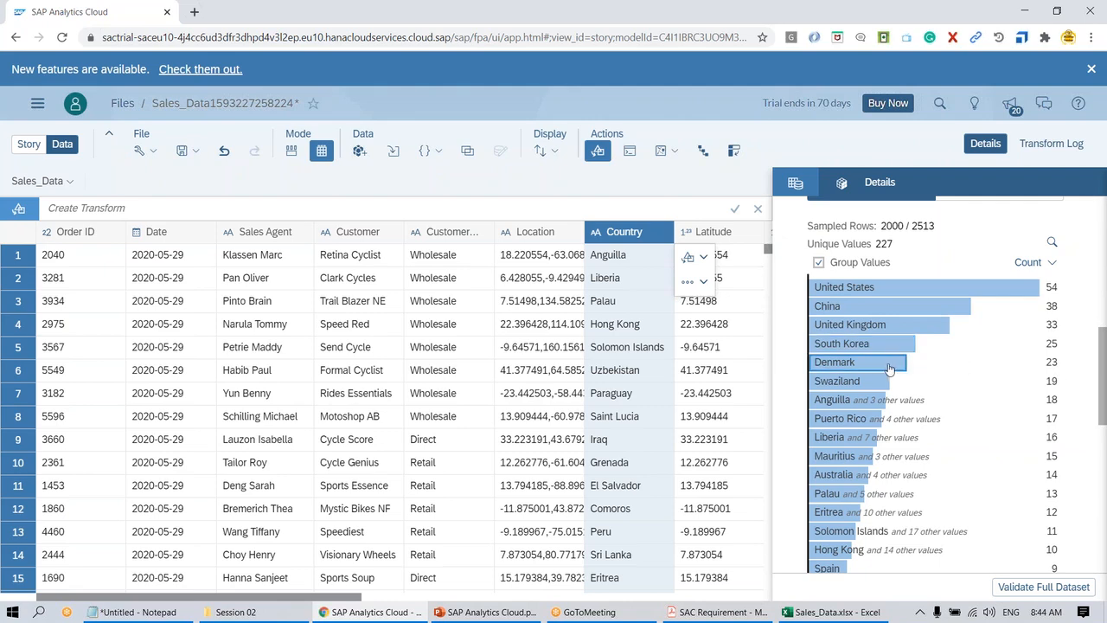
scroll(837, 428, "down", 2)
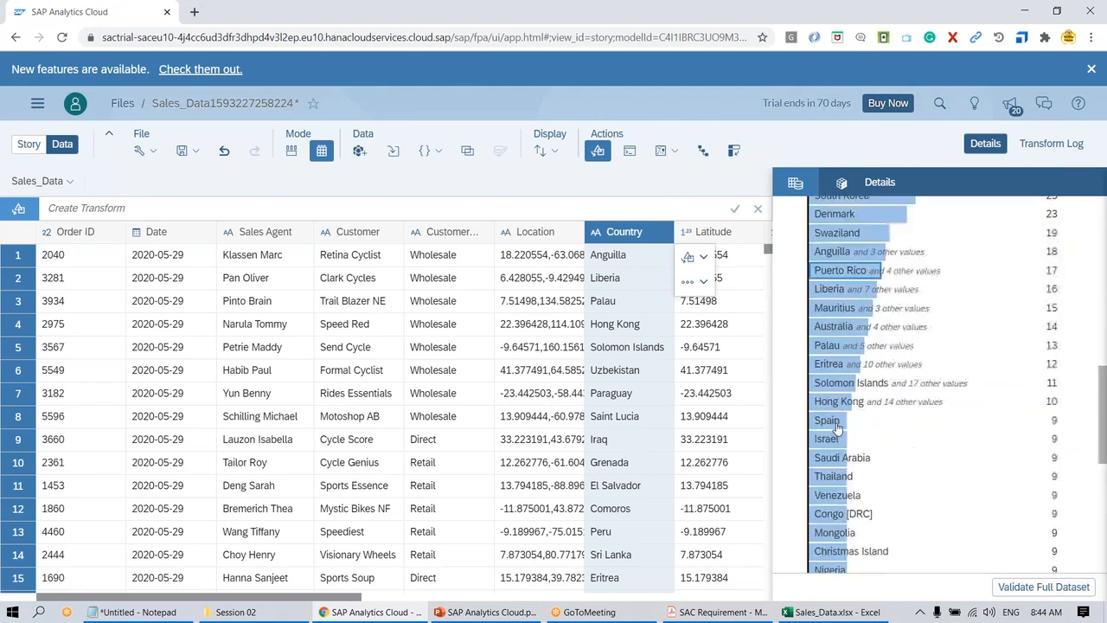
scroll(835, 424, "down", 5)
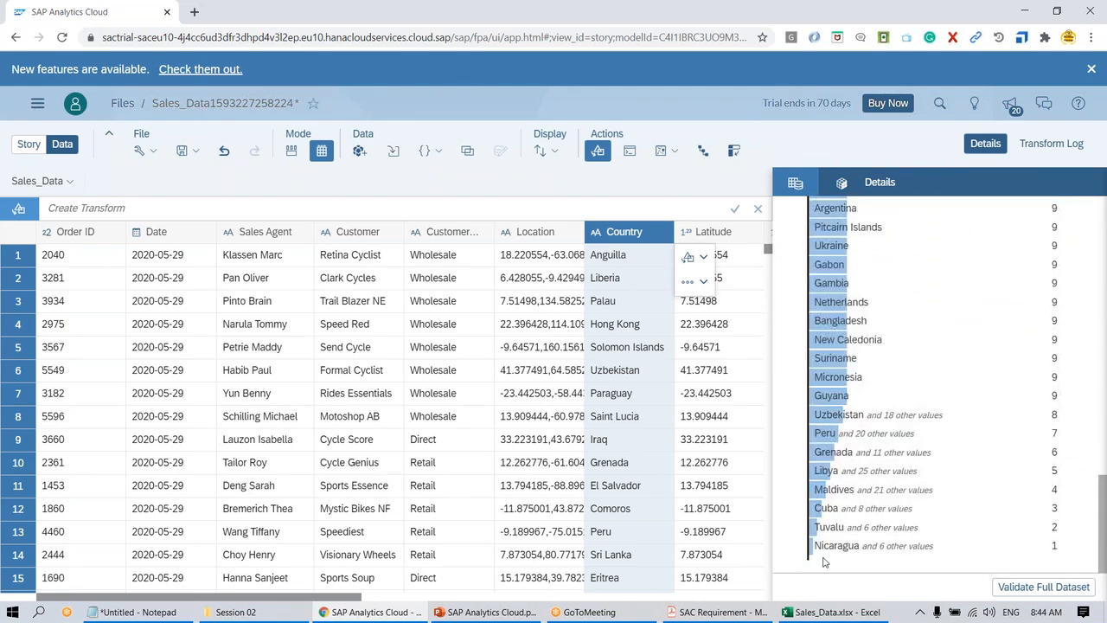
scroll(832, 431, "up", 1)
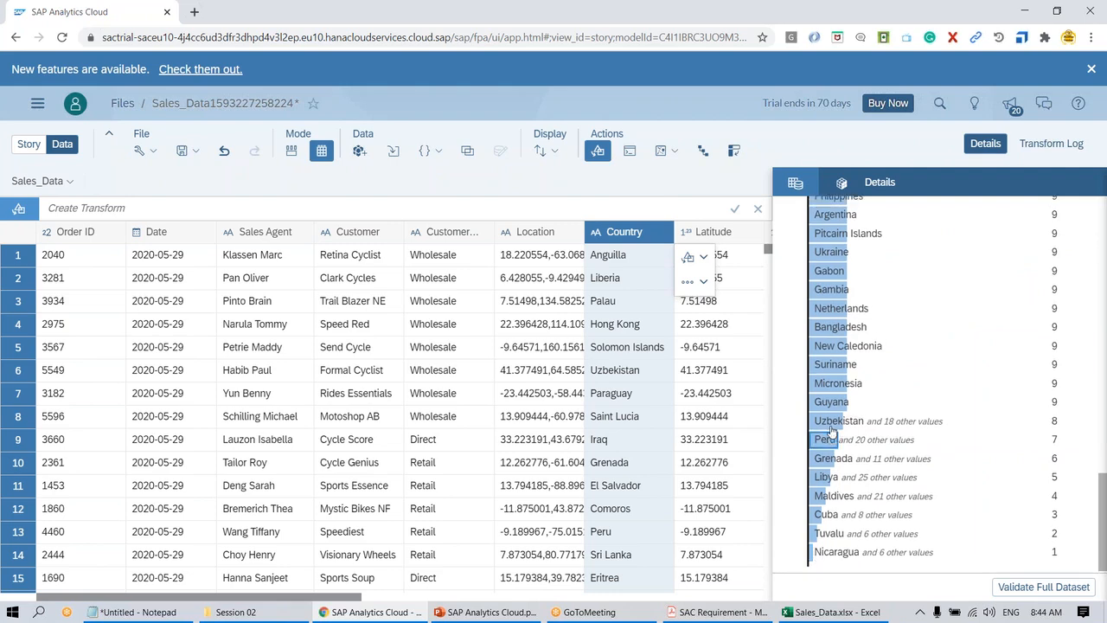
scroll(832, 430, "up", 10)
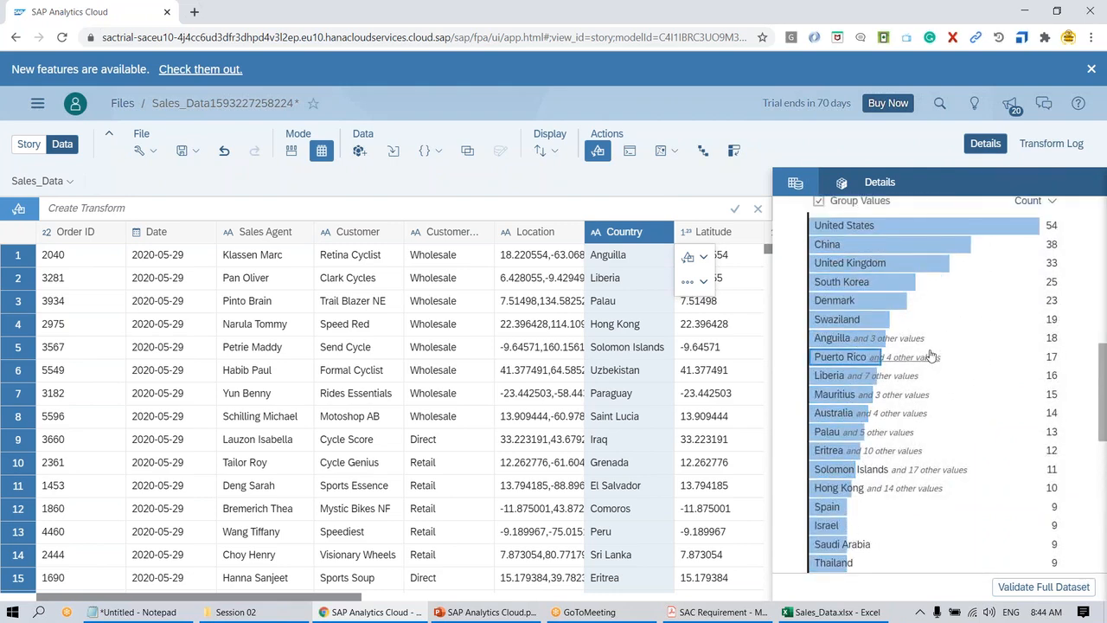
Step: Replace the value "Uzbekistan" in the Country column with an empty value
left_click(659, 374)
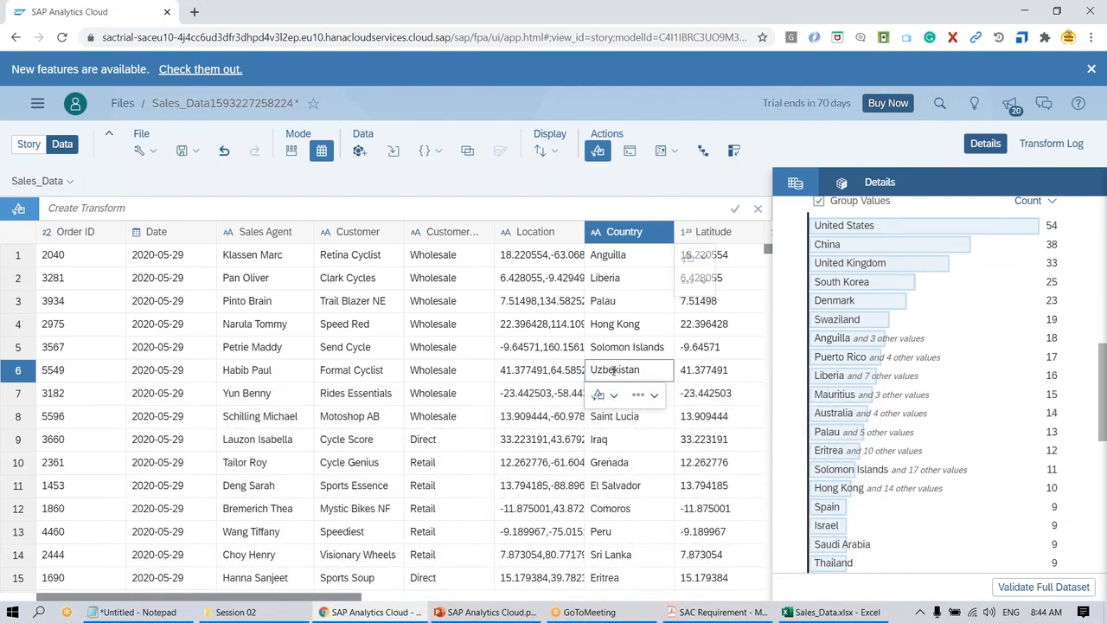
left_click(638, 394)
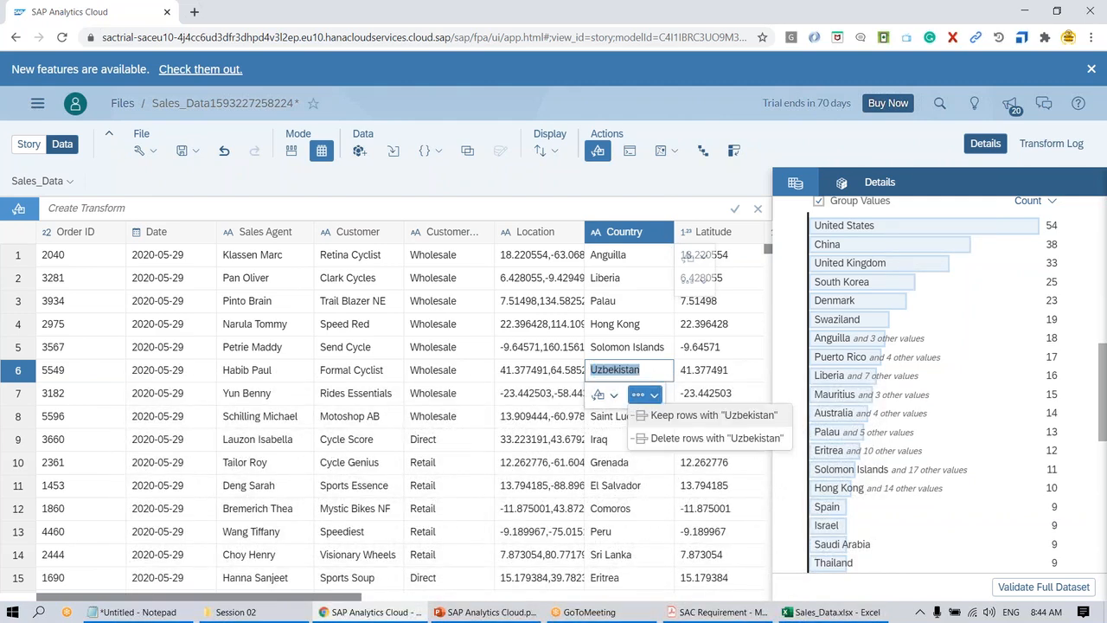
left_click(599, 395)
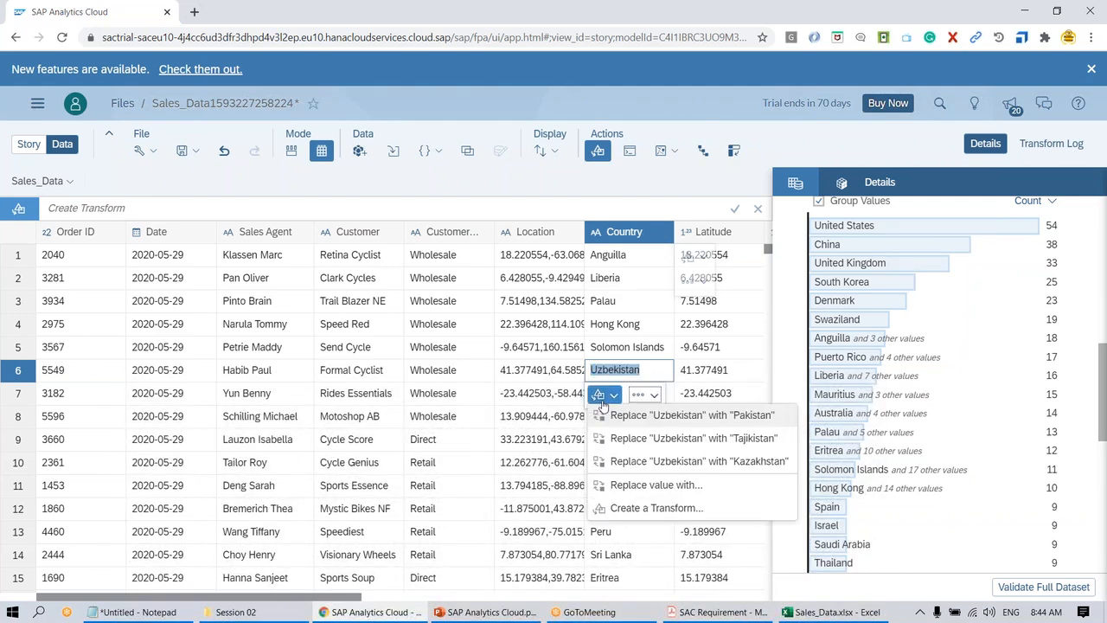
left_click(655, 485)
left_click(395, 210)
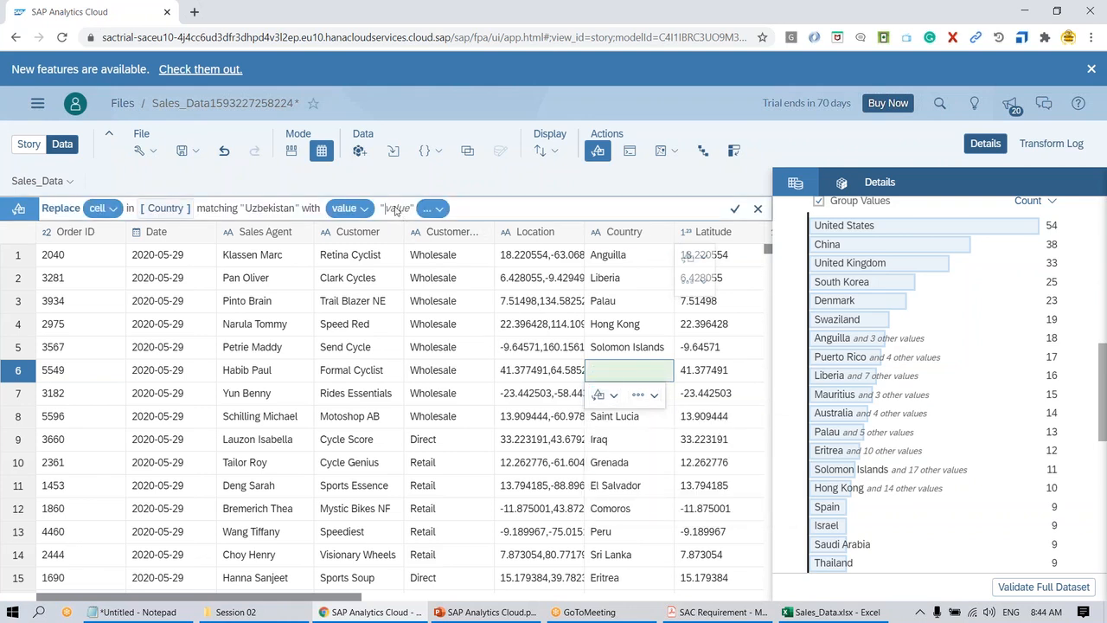
type("x")
key("BackSpace")
key("Return")
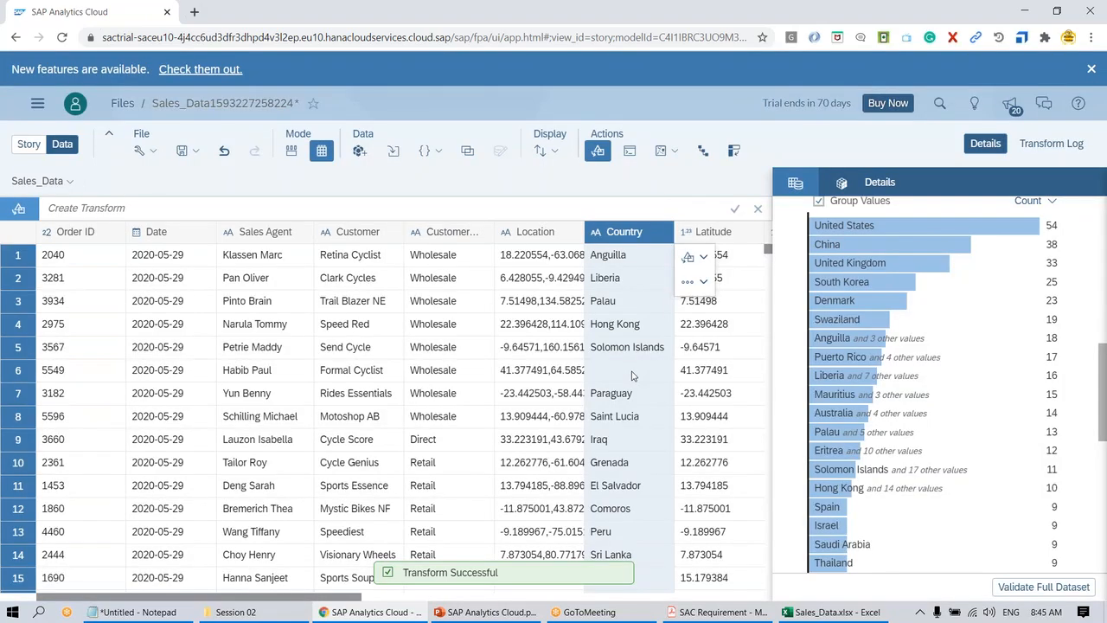
Step: Inspect the emptied cell in row 6 and look for the blank value in the Country column's data distribution
left_click(628, 374)
scroll(946, 380, "up", 4)
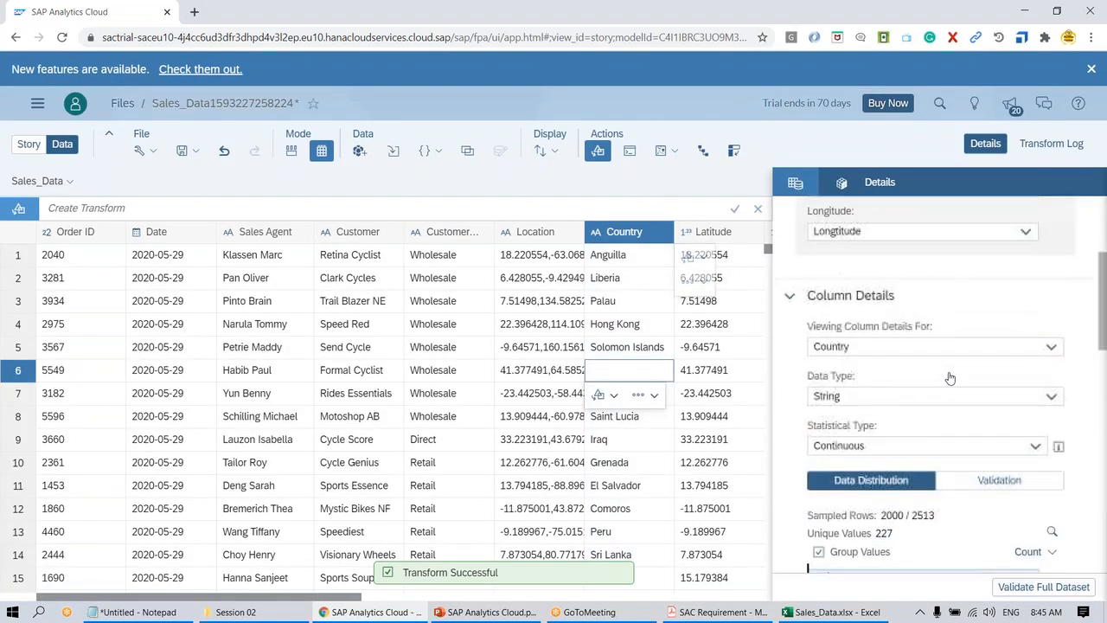
scroll(947, 391, "down", 2)
scroll(930, 400, "down", 10)
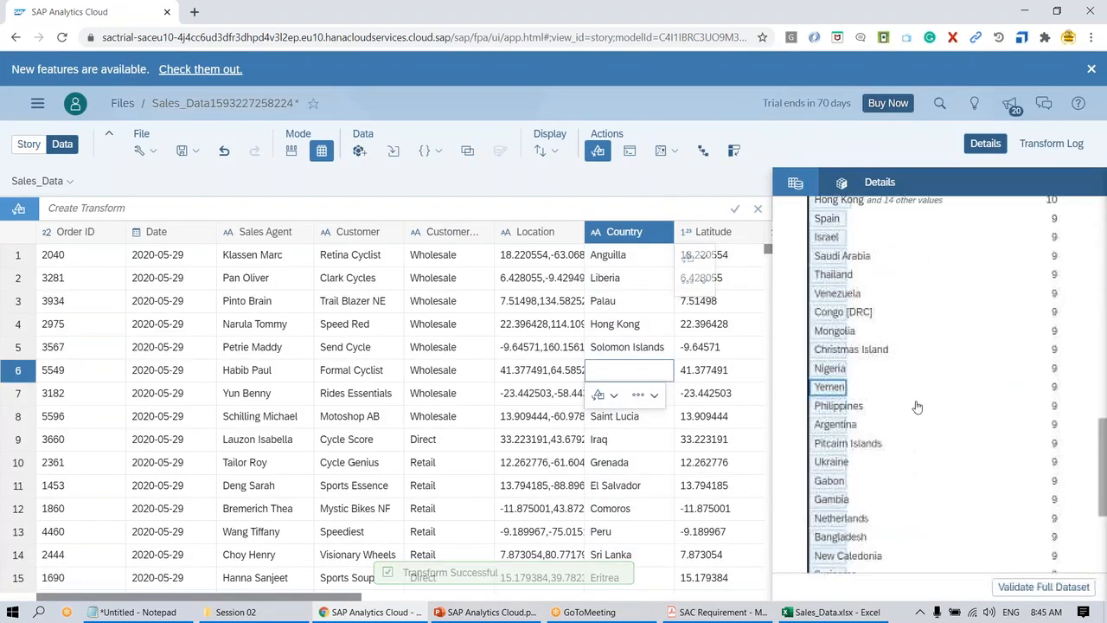
scroll(869, 492, "up", 5)
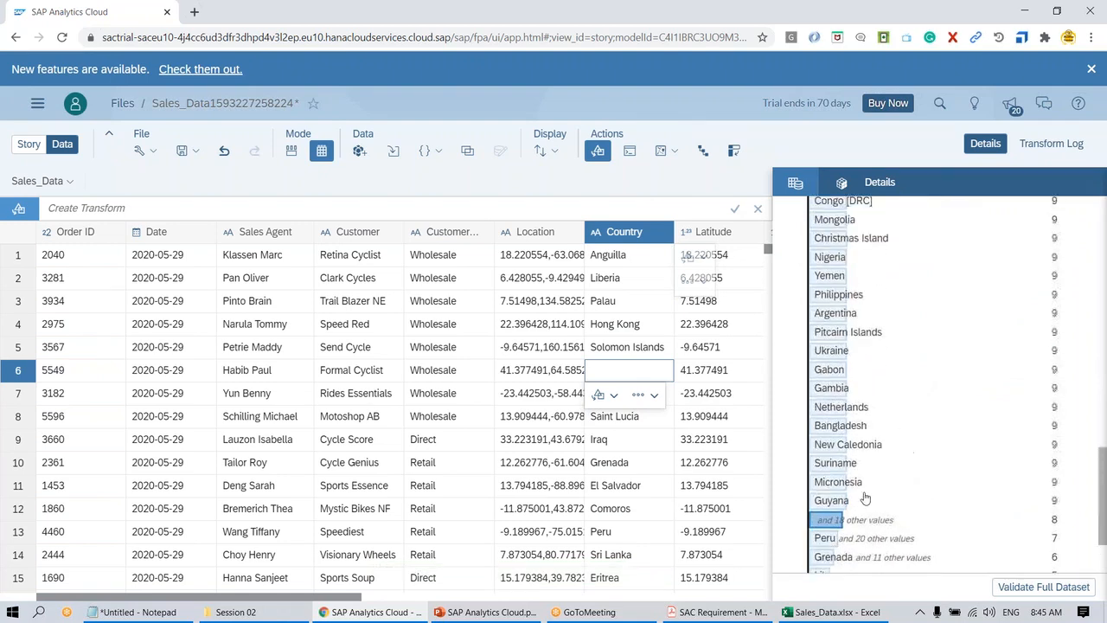
scroll(895, 505, "down", 5)
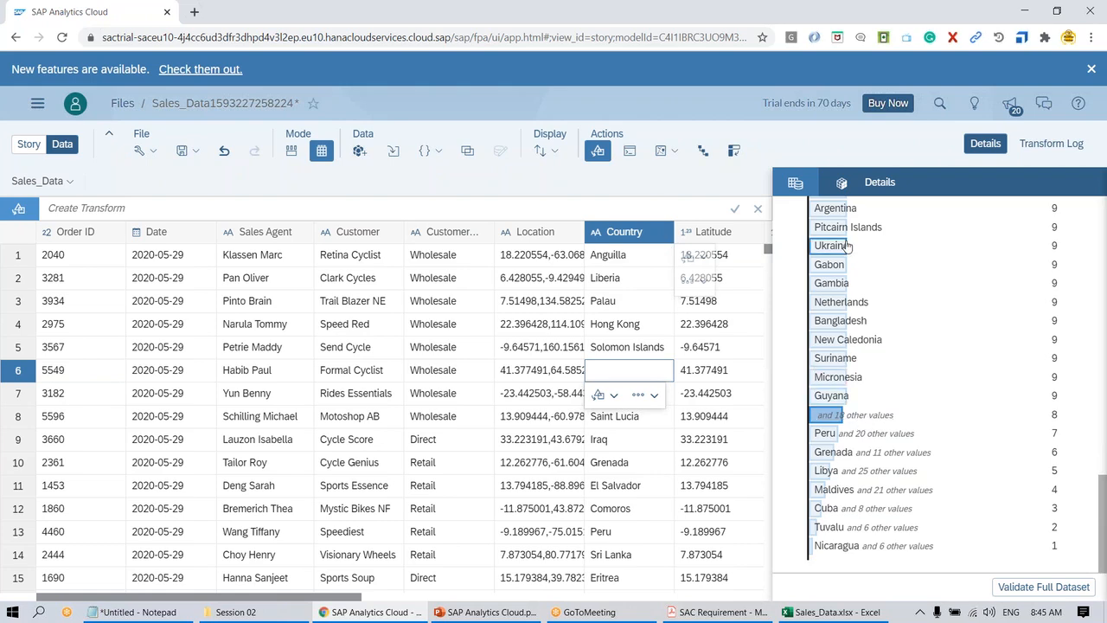
scroll(843, 296, "up", 5)
scroll(843, 297, "up", 5)
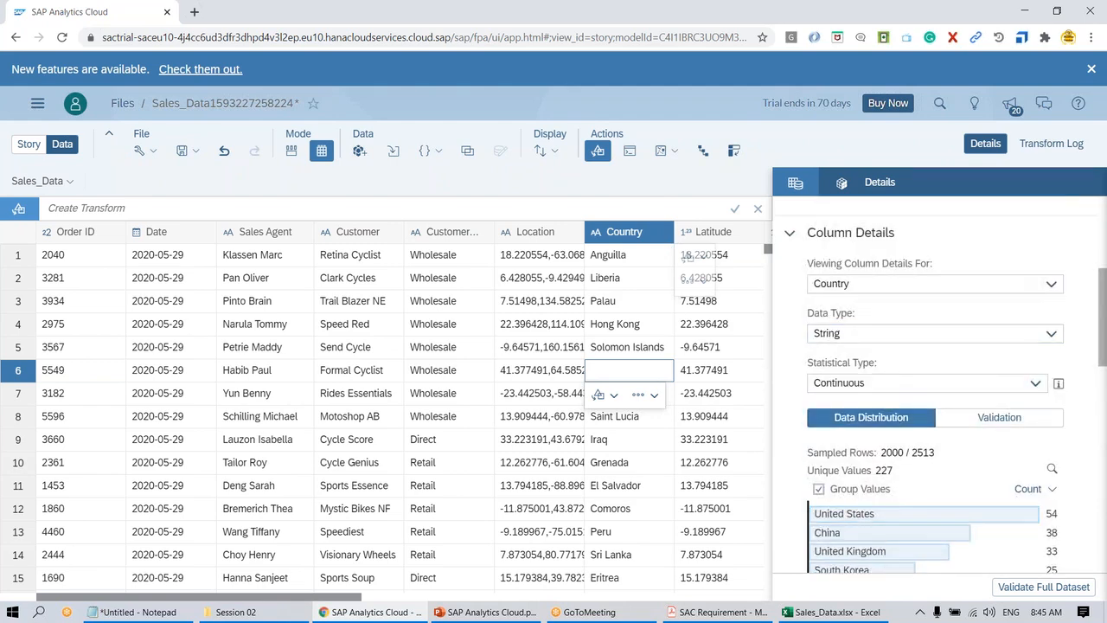
Step: Remove the "Uzbekistan" replacement from the Country column's transform log, and check the dataset's transform log
left_click(1052, 145)
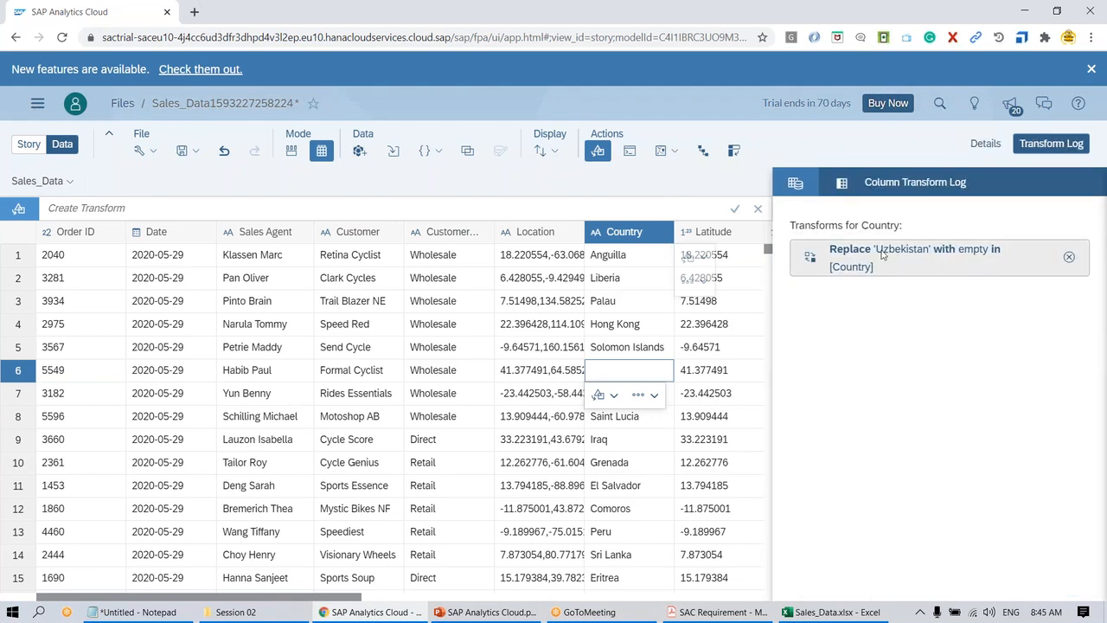
left_click(1070, 259)
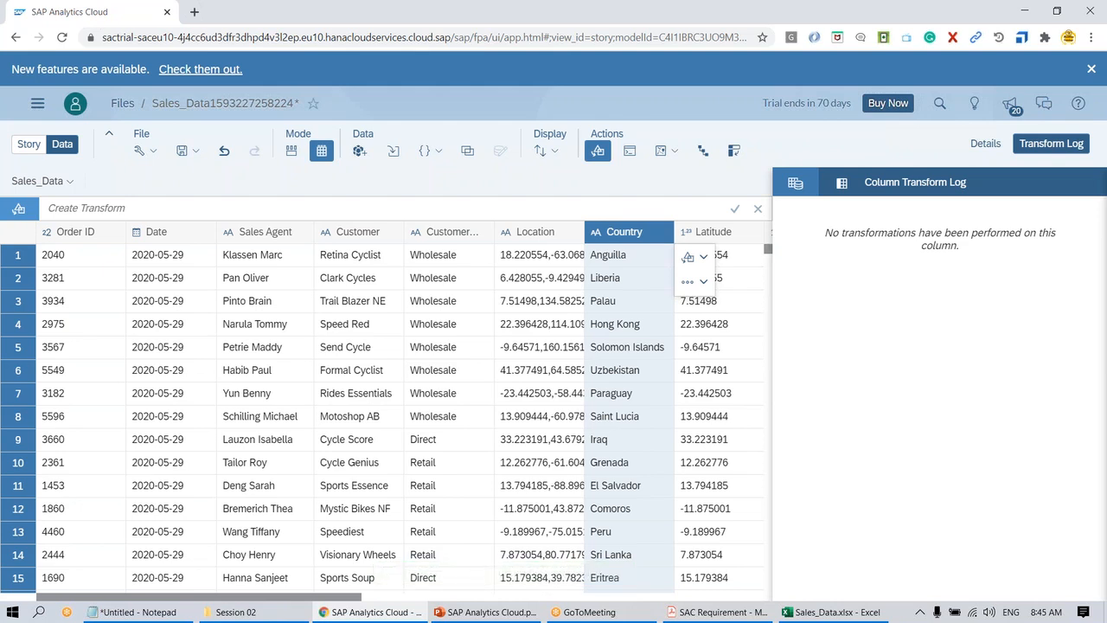
left_click(795, 183)
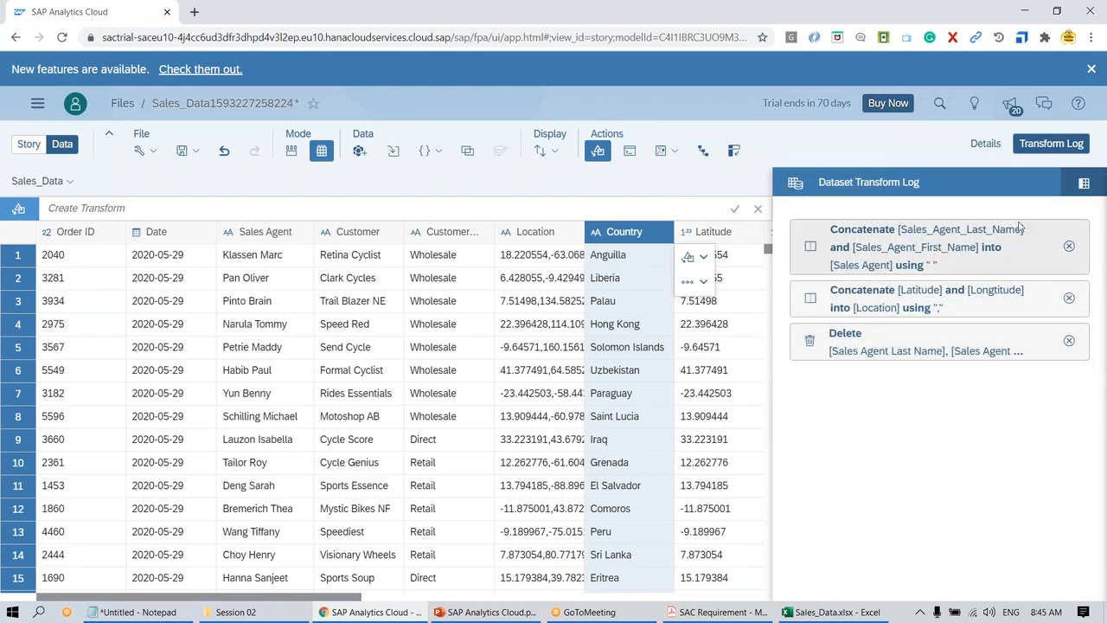
left_click(1043, 149)
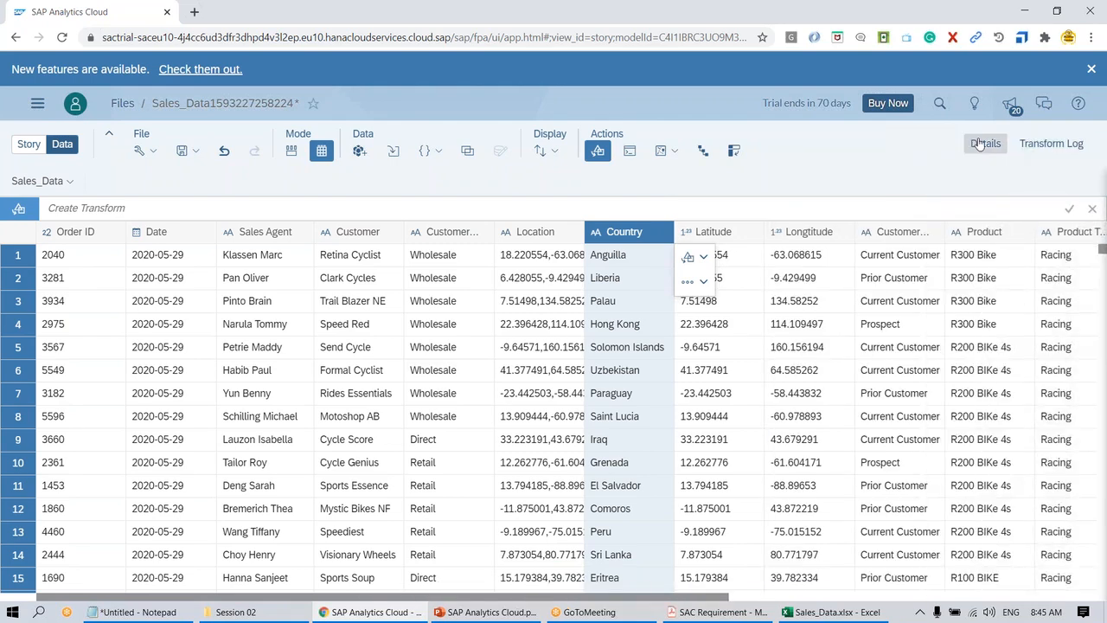
Step: Examine the Product column's data distribution and highlight the rows containing M550 BIKE
left_click(985, 144)
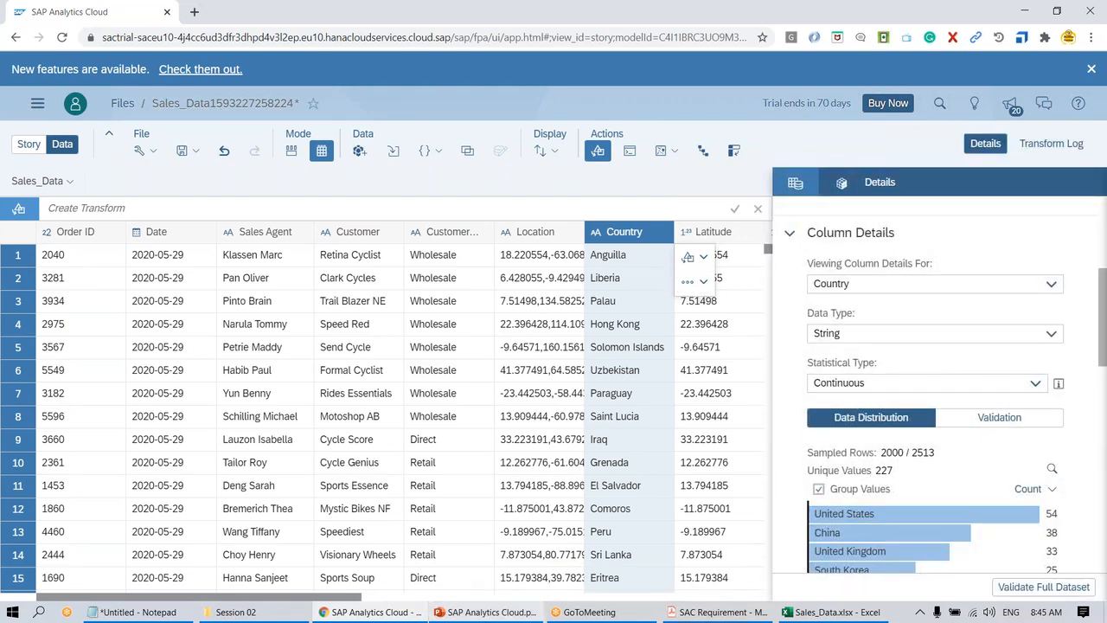
left_click_drag(322, 598, 553, 597)
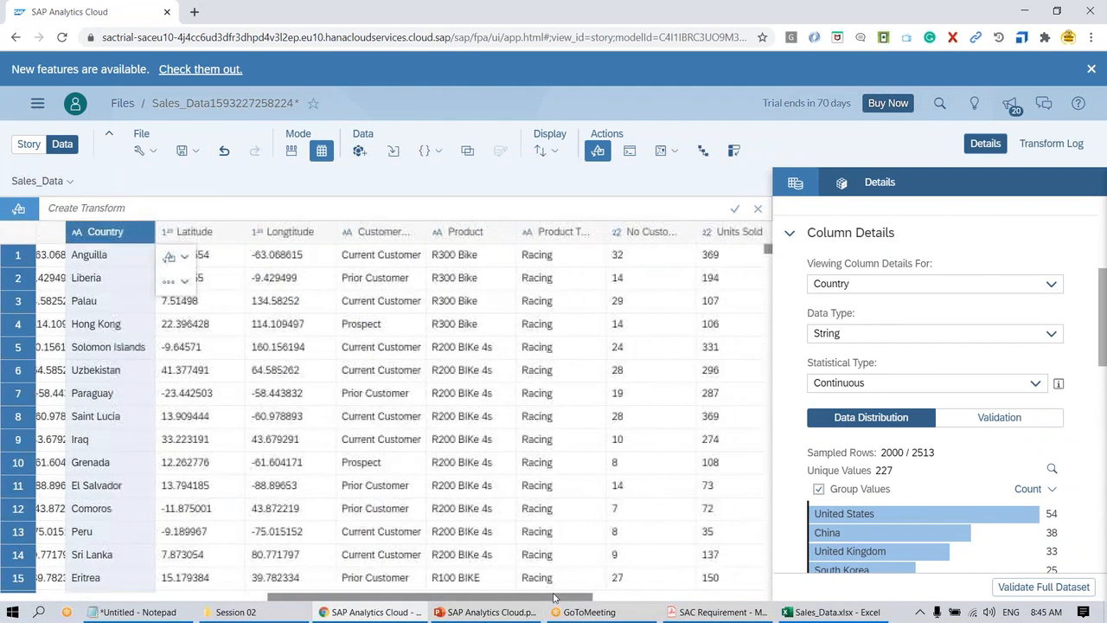
left_click(458, 242)
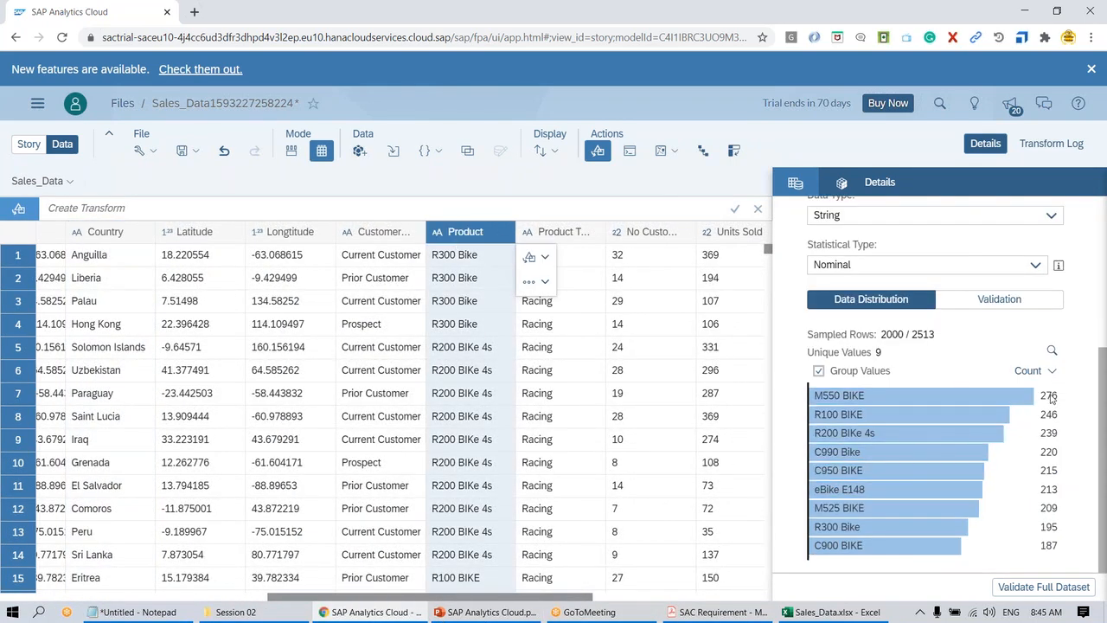
left_click(883, 399)
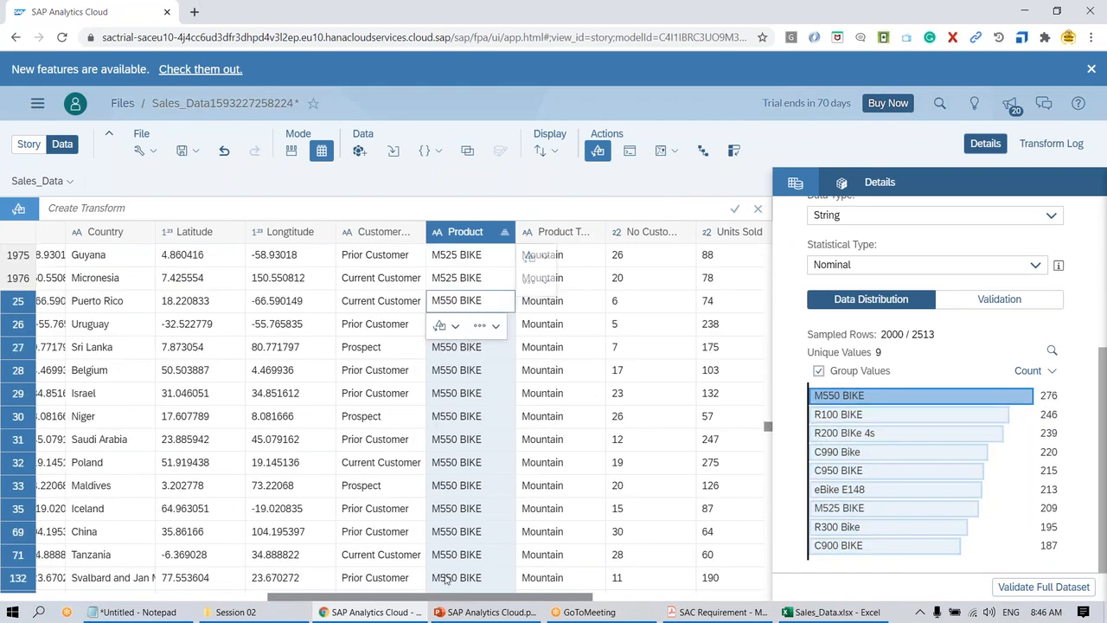
scroll(462, 519, "down", 5)
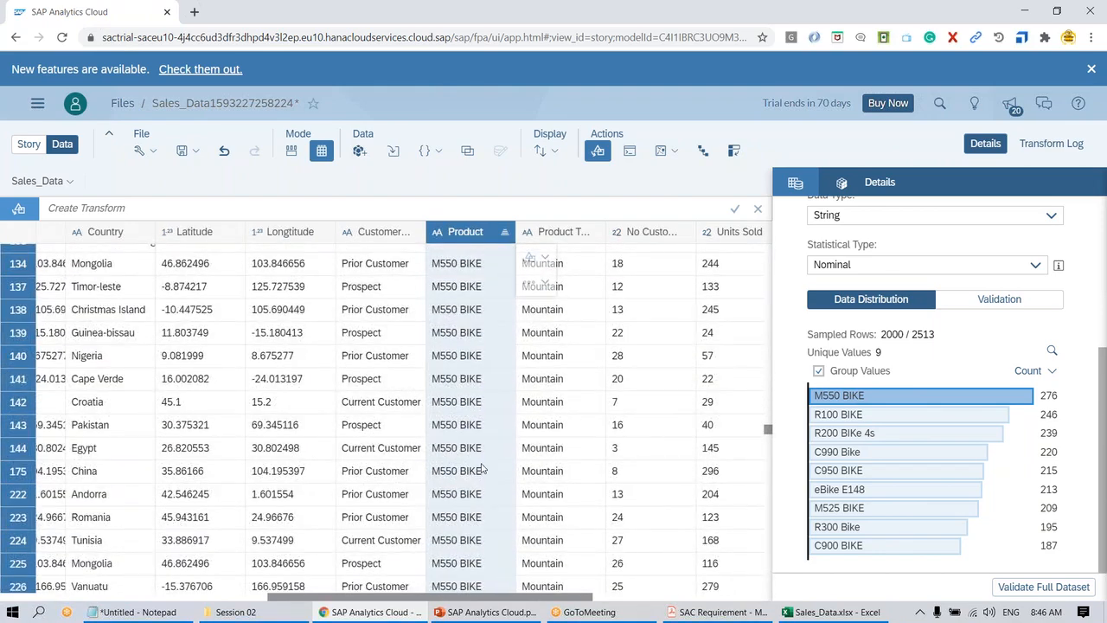
scroll(482, 468, "up", 3)
scroll(481, 468, "up", 4)
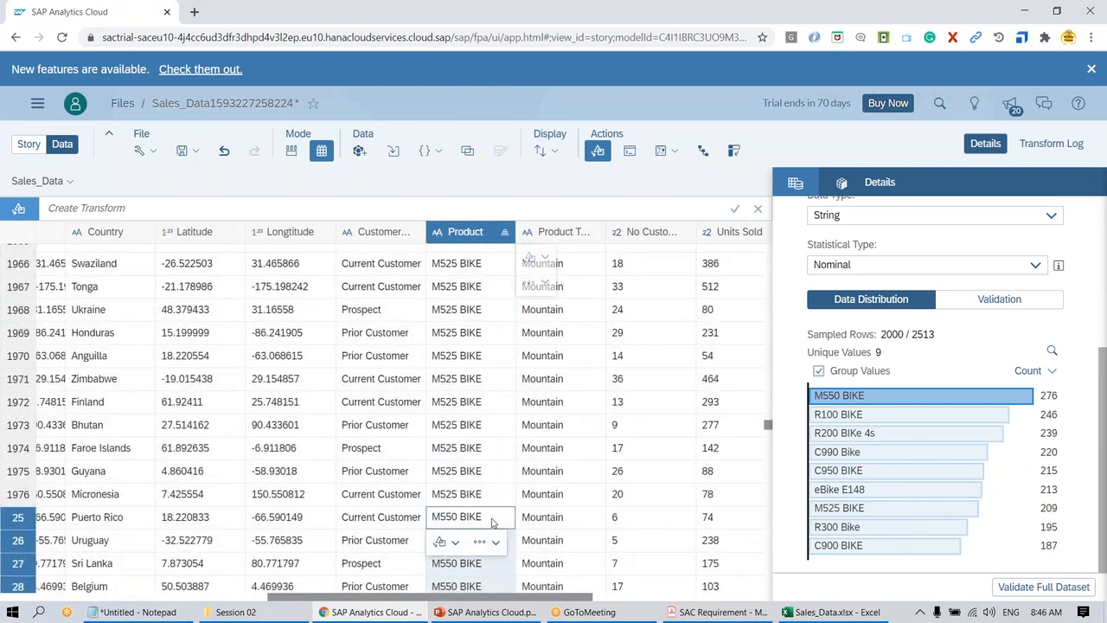
Step: Try to replace "M550 BIKE" with "C950 BIKE" in the Product column
scroll(510, 498, "down", 1)
left_click(448, 397)
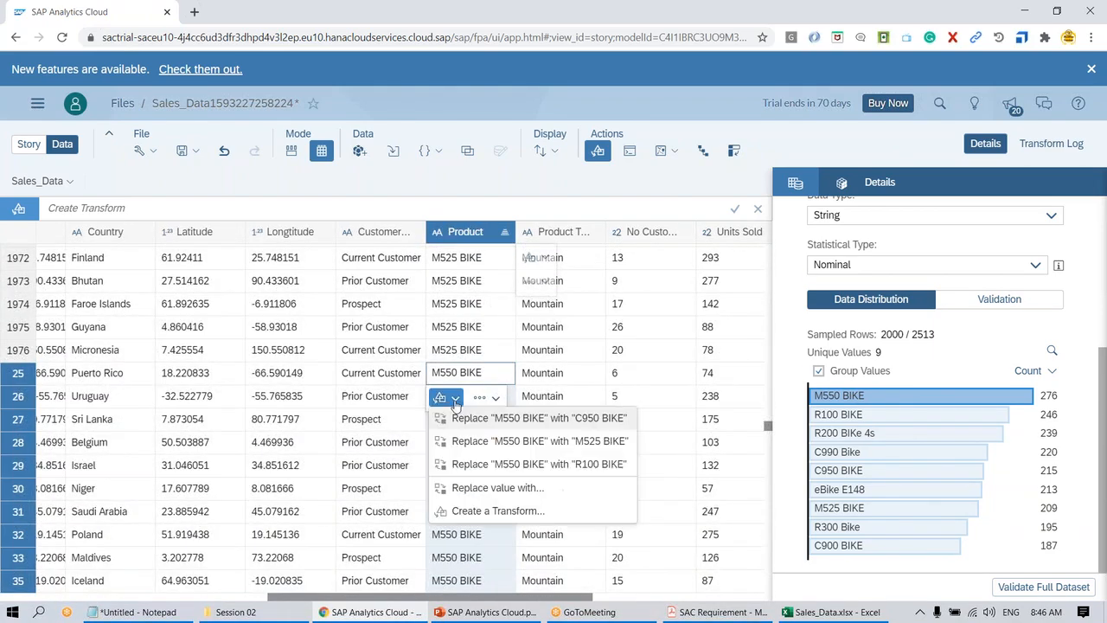
left_click(519, 422)
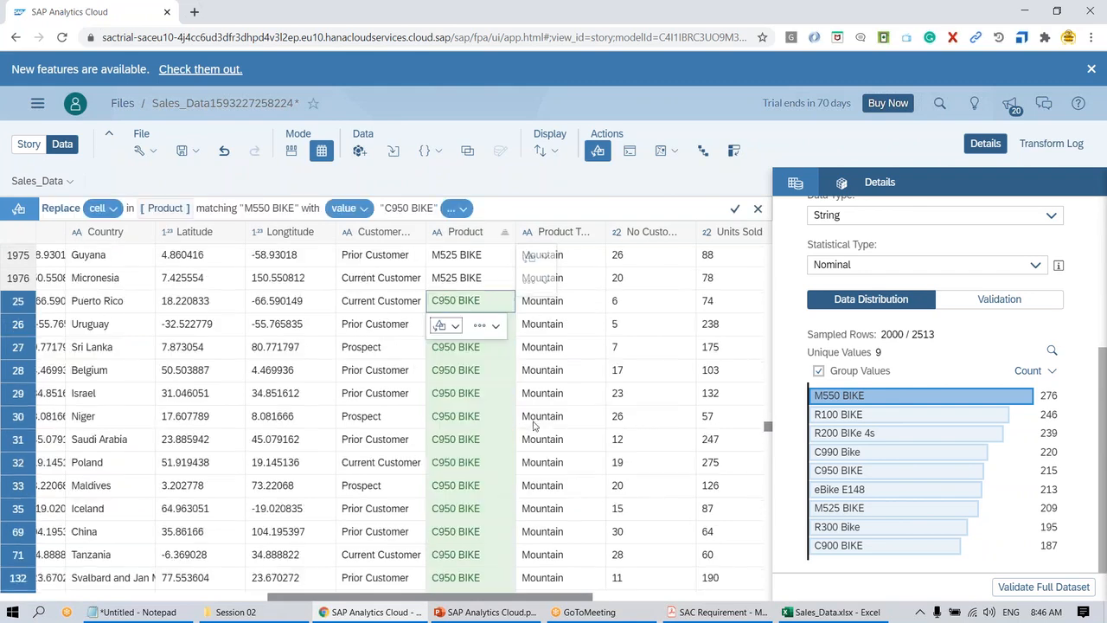
left_click(577, 191)
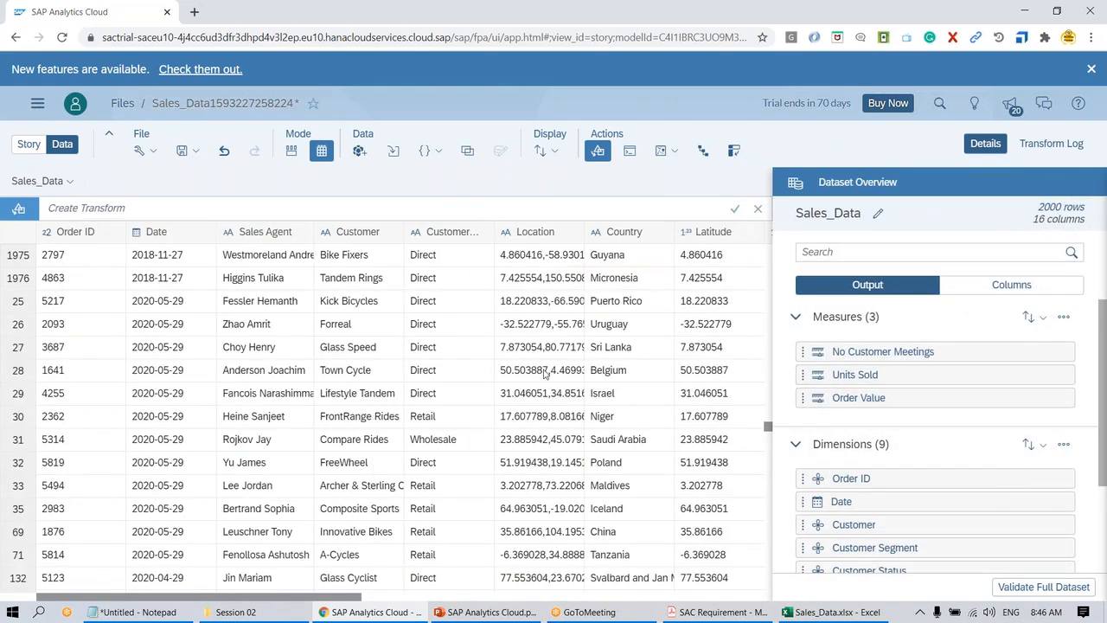
Step: Return to the first rows of the dataset, select the Product column and view its data distribution
left_click(347, 598)
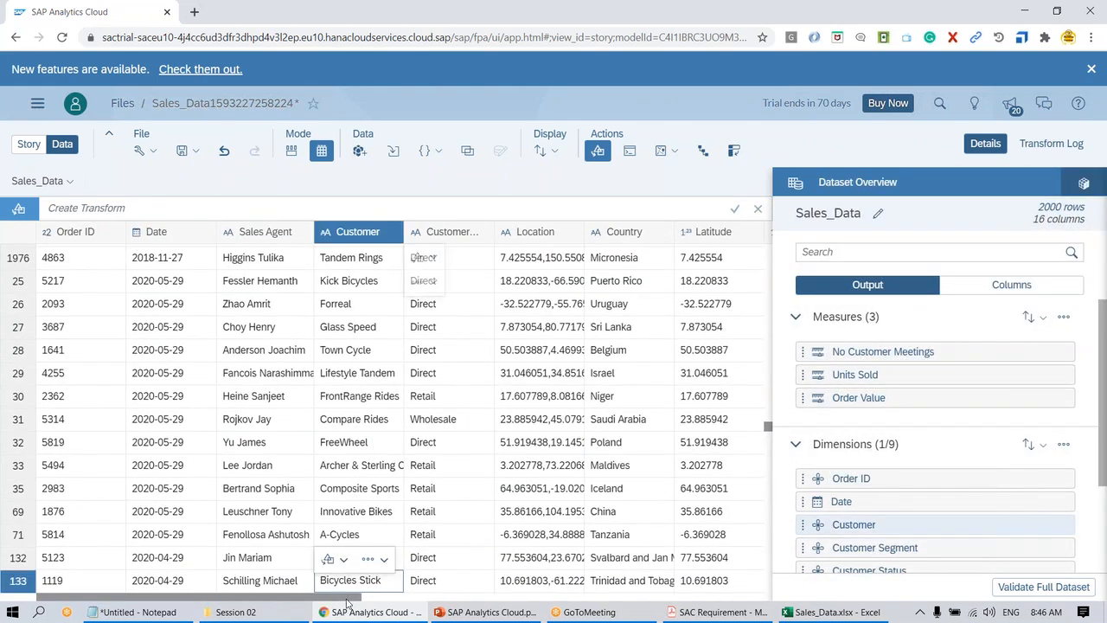
left_click_drag(347, 601, 663, 613)
scroll(317, 377, "up", 10)
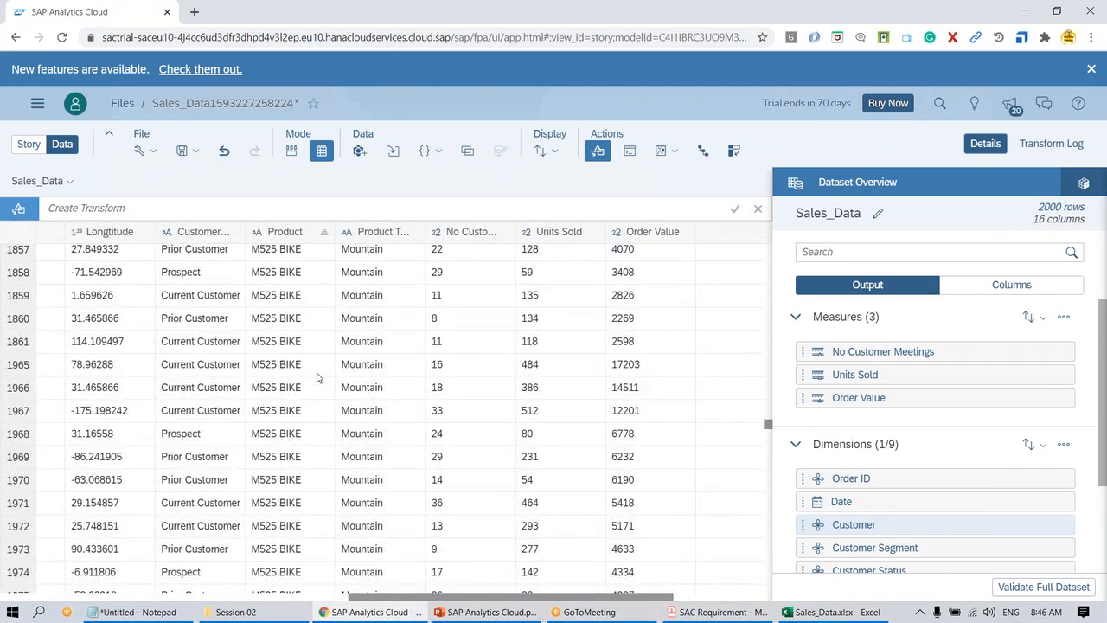
scroll(316, 377, "up", 10)
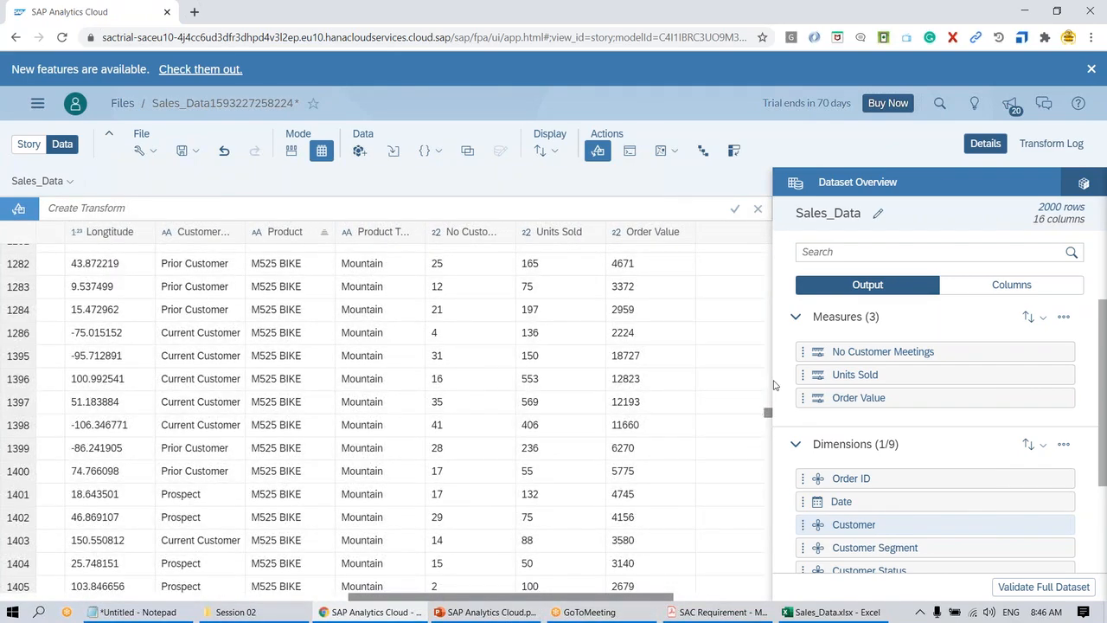
left_click_drag(774, 385, 781, 231)
left_click(289, 232)
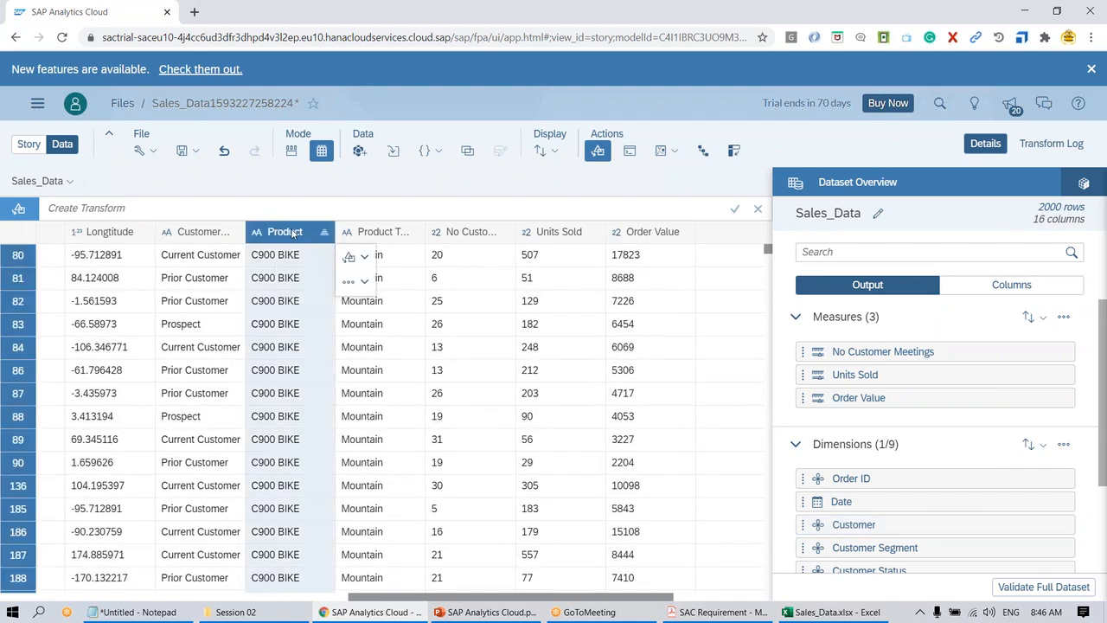
left_click(1083, 183)
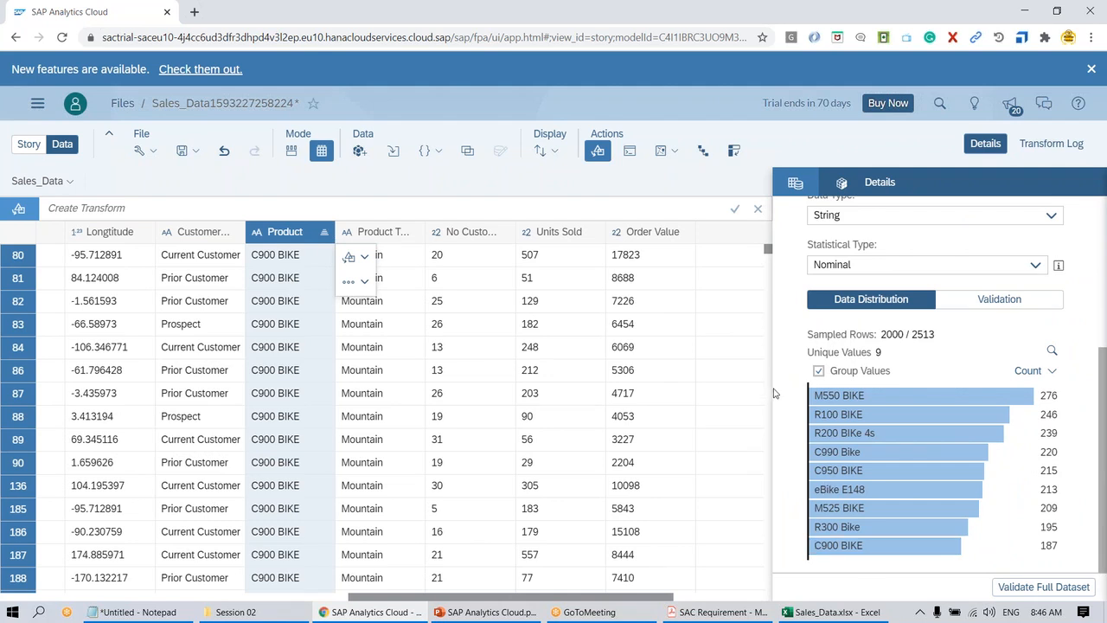
Step: Select the No Customer Meetings column and review its measure properties, column details and data distribution
left_click(985, 146)
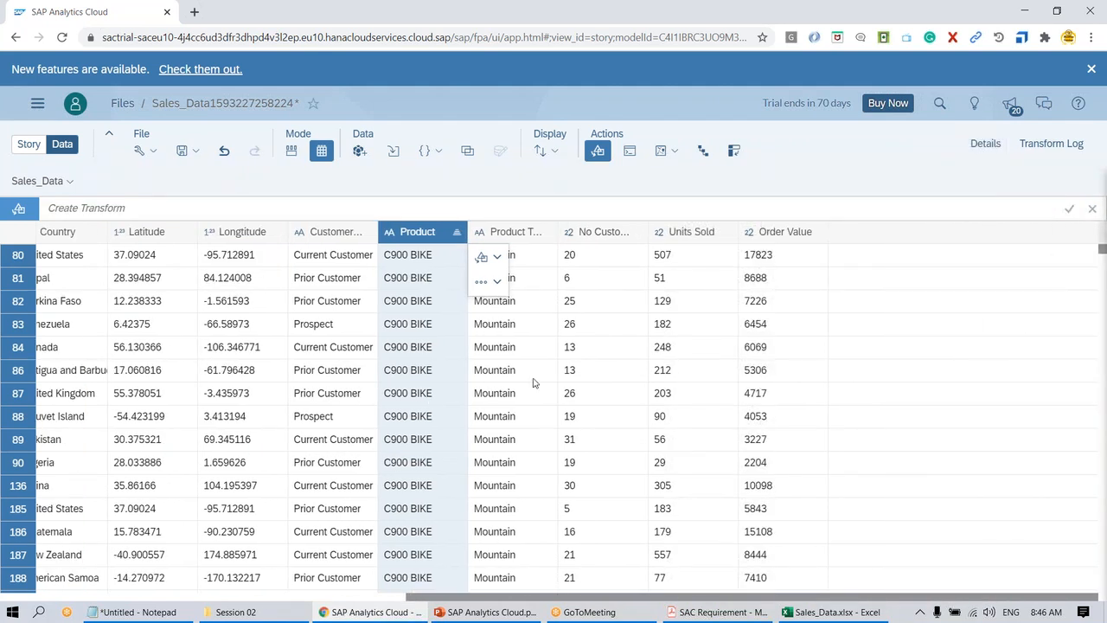
left_click(593, 235)
left_click(987, 145)
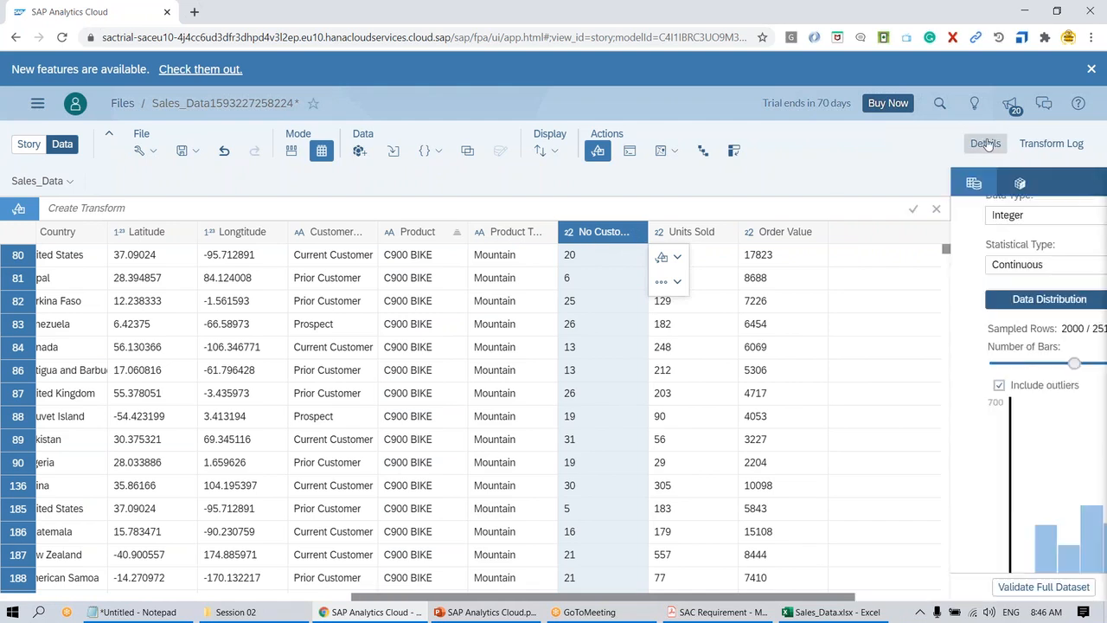
scroll(895, 271, "up", 3)
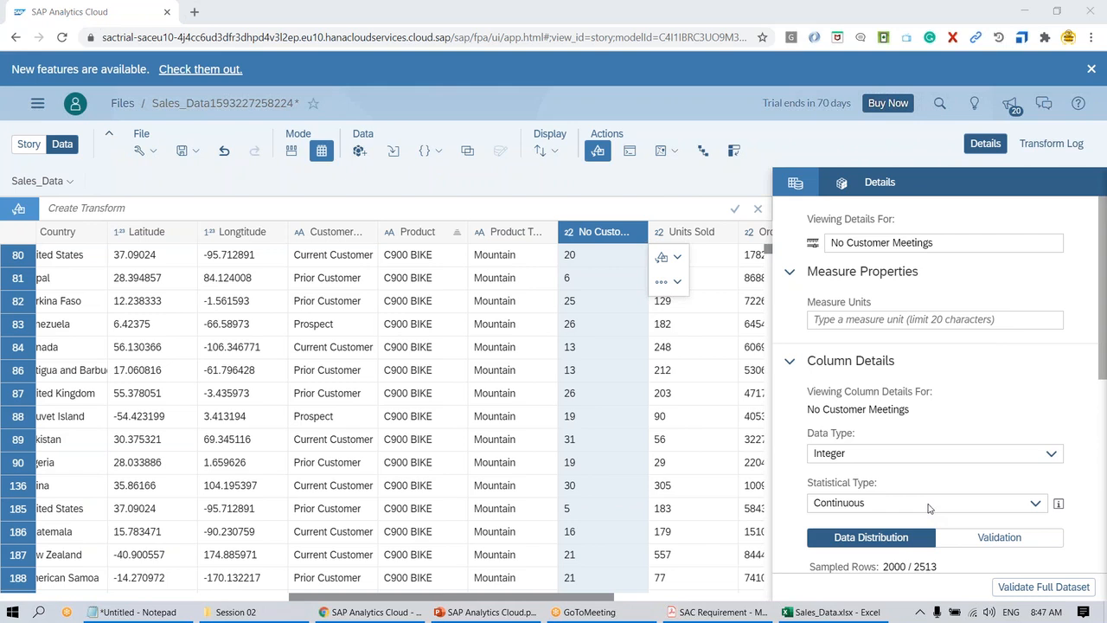
Step: Review the Customer Status column's details and look through its available data types without changing the selection
left_click(255, 236)
left_click(339, 243)
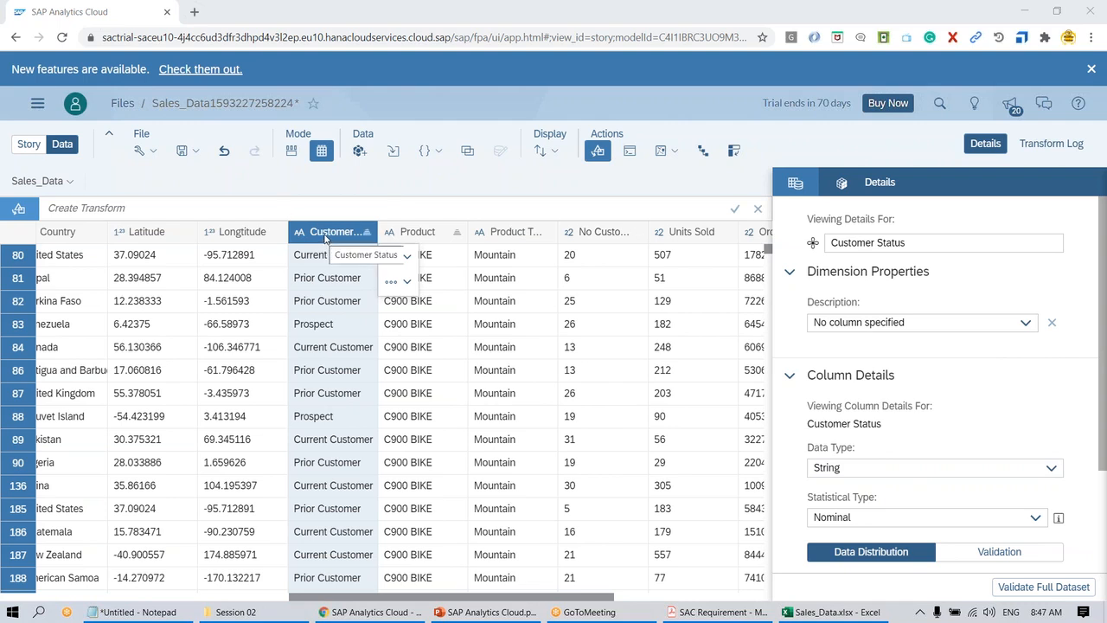
left_click(1052, 468)
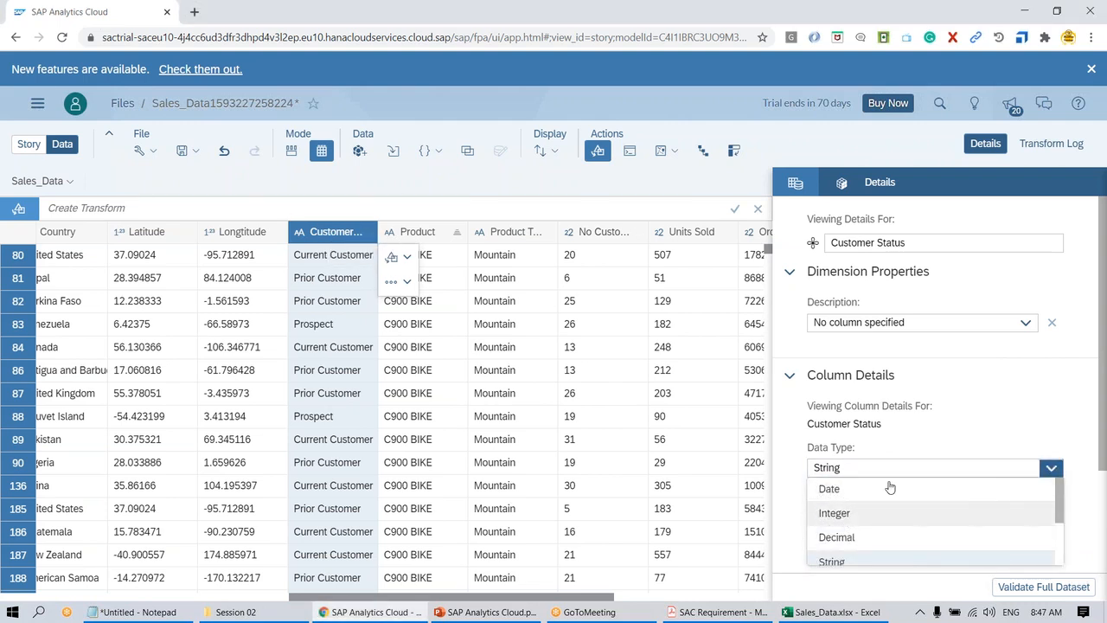
left_click(1040, 406)
Step: Inspect the data type and statistical type of the Date column and of the Order ID column
left_click_drag(510, 602, 216, 600)
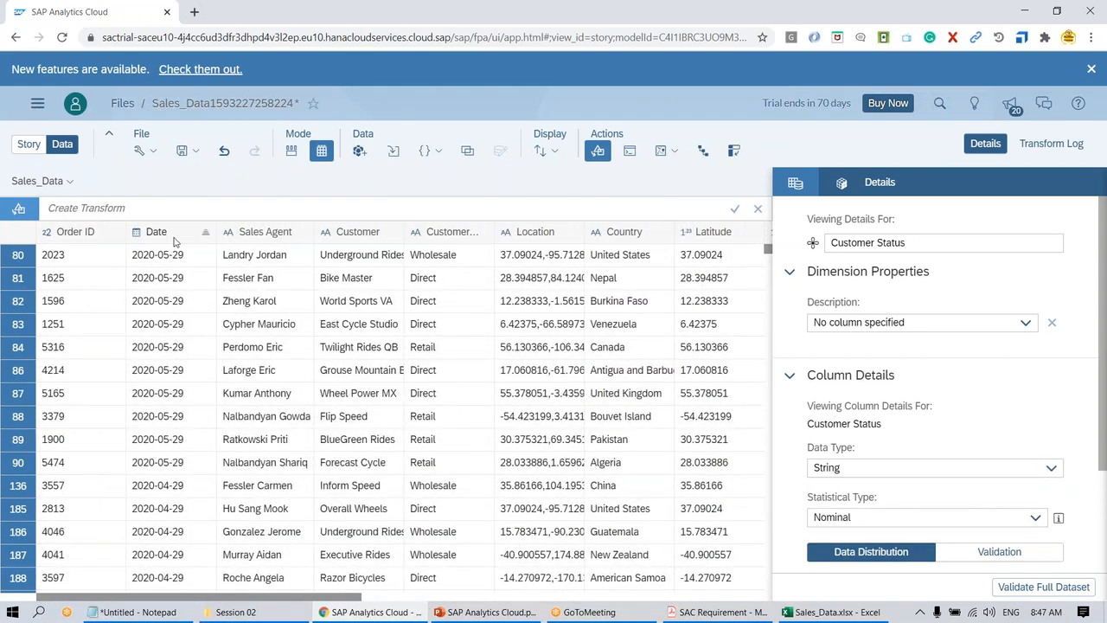
left_click(147, 231)
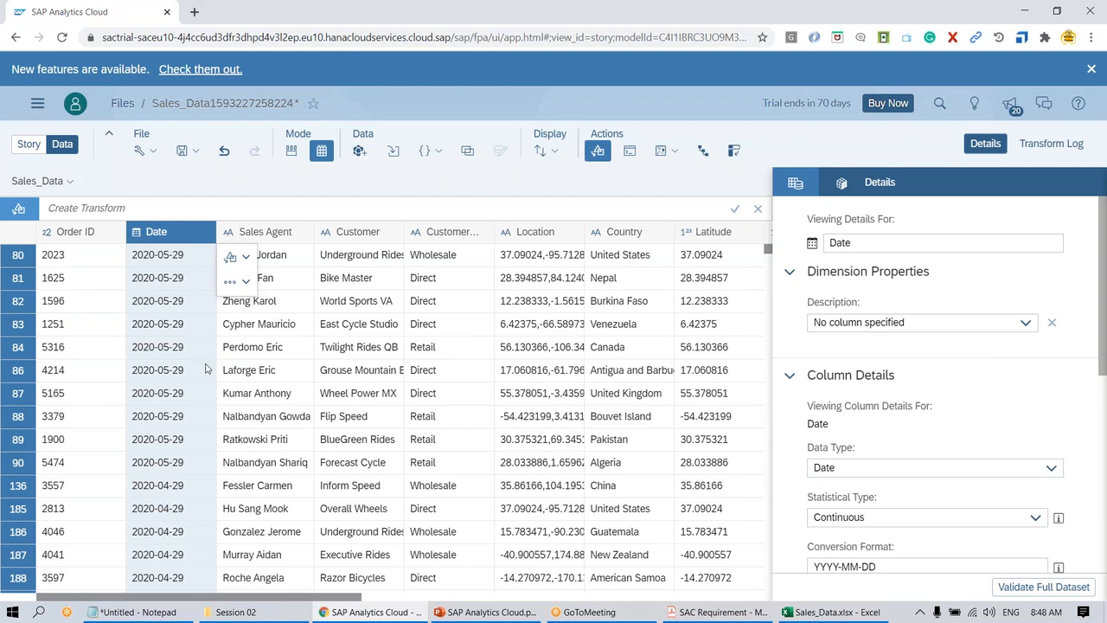
left_click(72, 234)
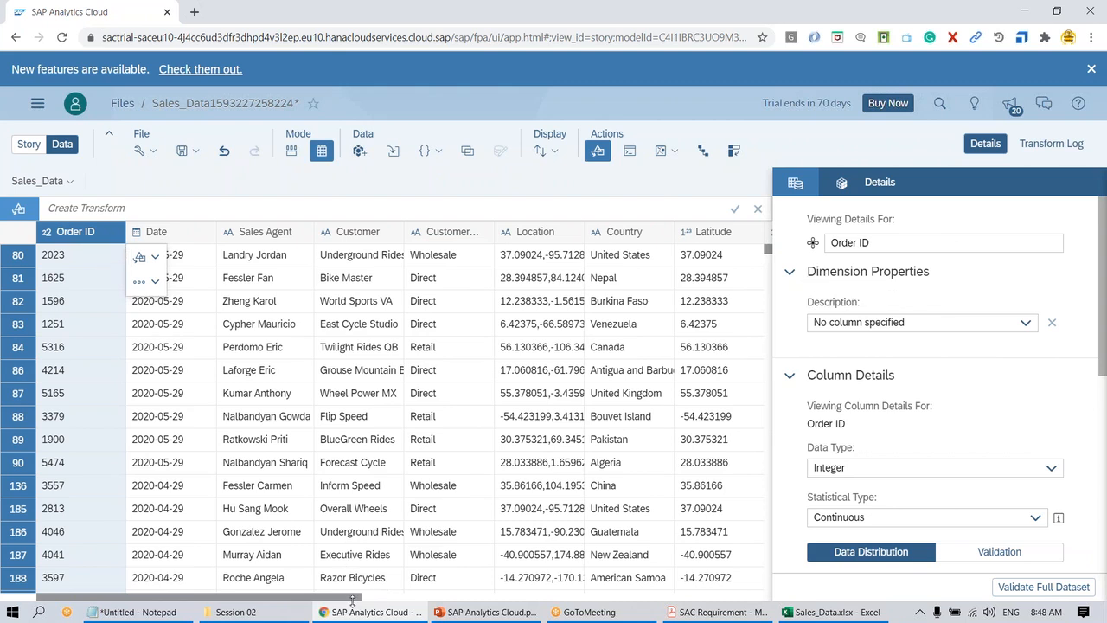
Step: Review the statistical type of the No Customer Meetings column and validate the full dataset
left_click_drag(350, 603, 639, 609)
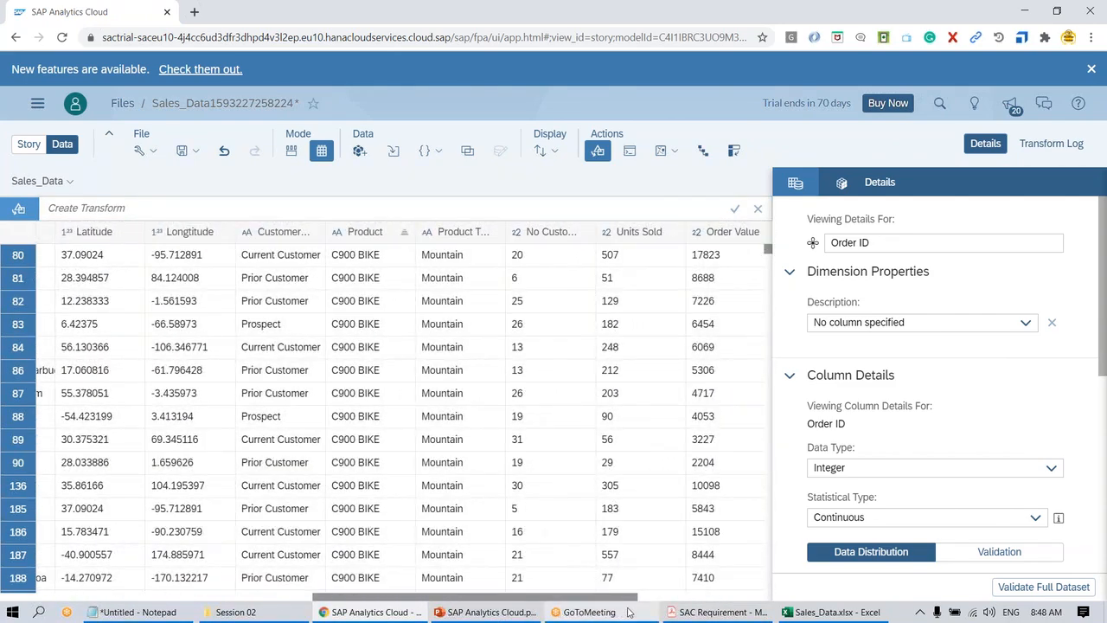
left_click(544, 233)
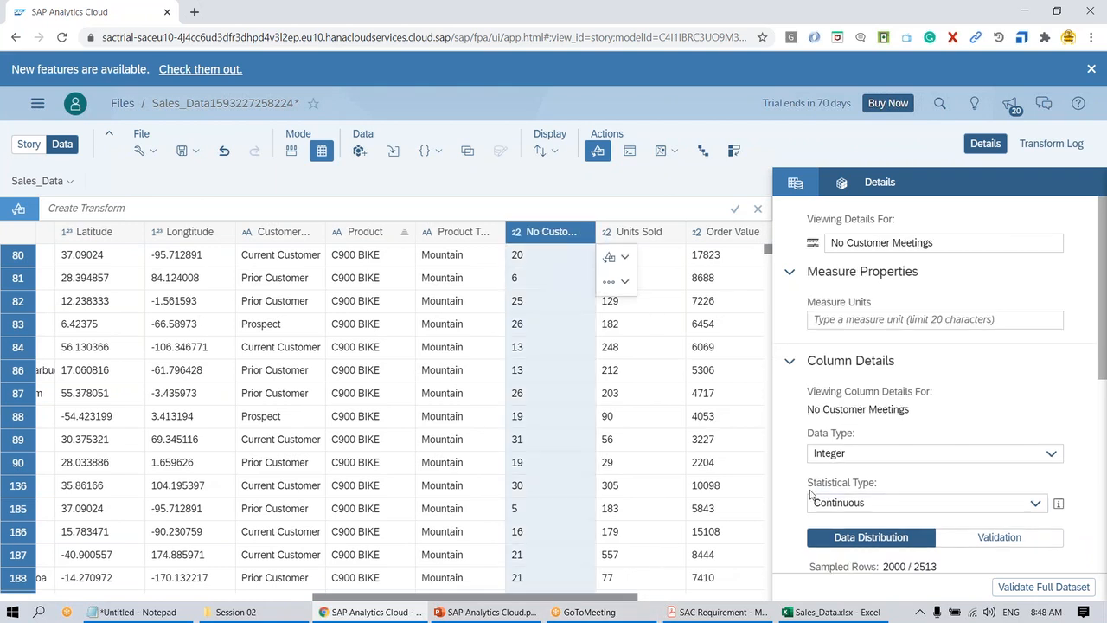
left_click_drag(809, 484, 878, 485)
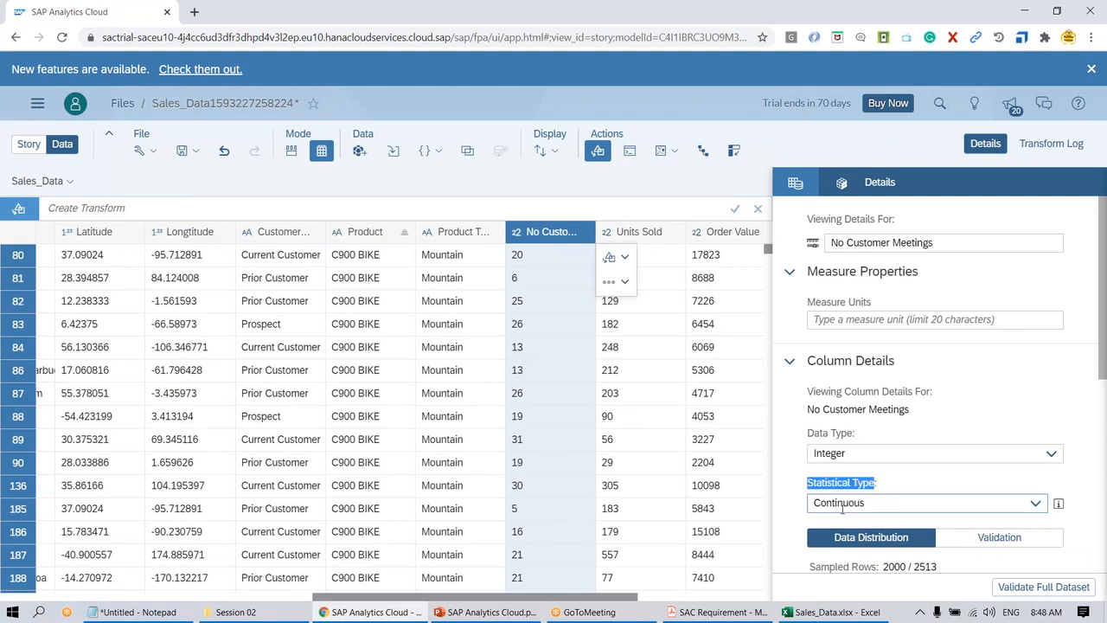
left_click(813, 26)
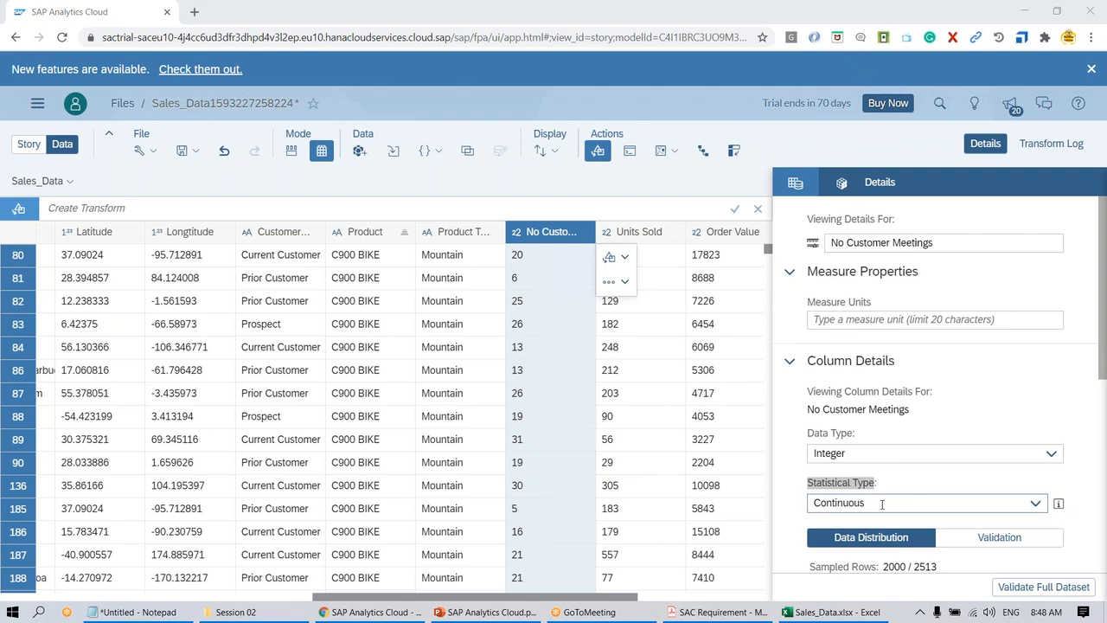
scroll(906, 471, "down", 1)
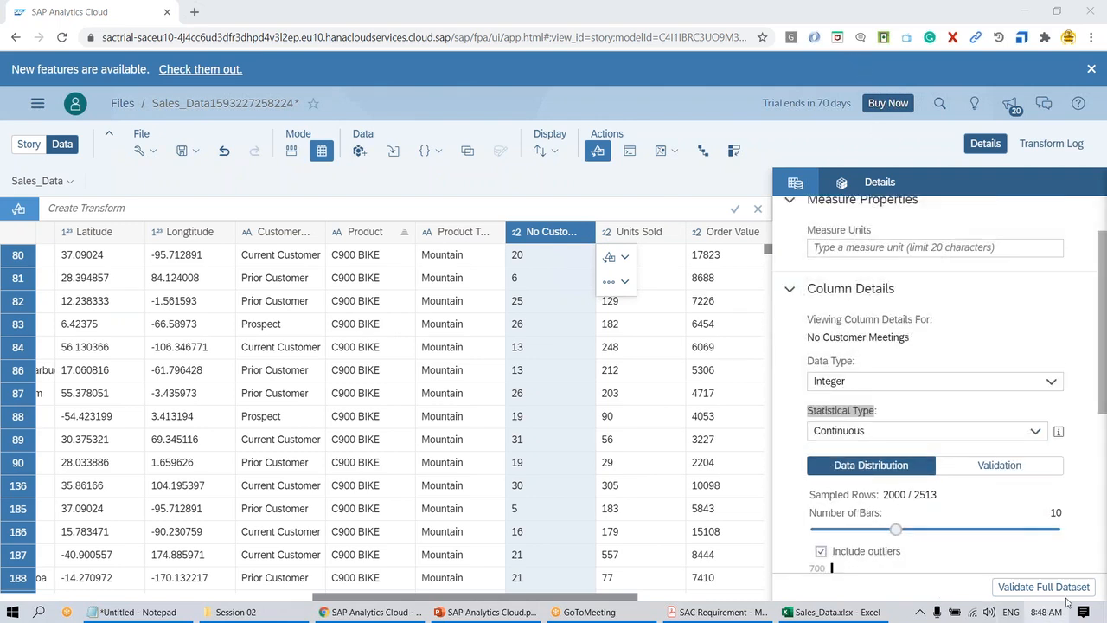
left_click(550, 238)
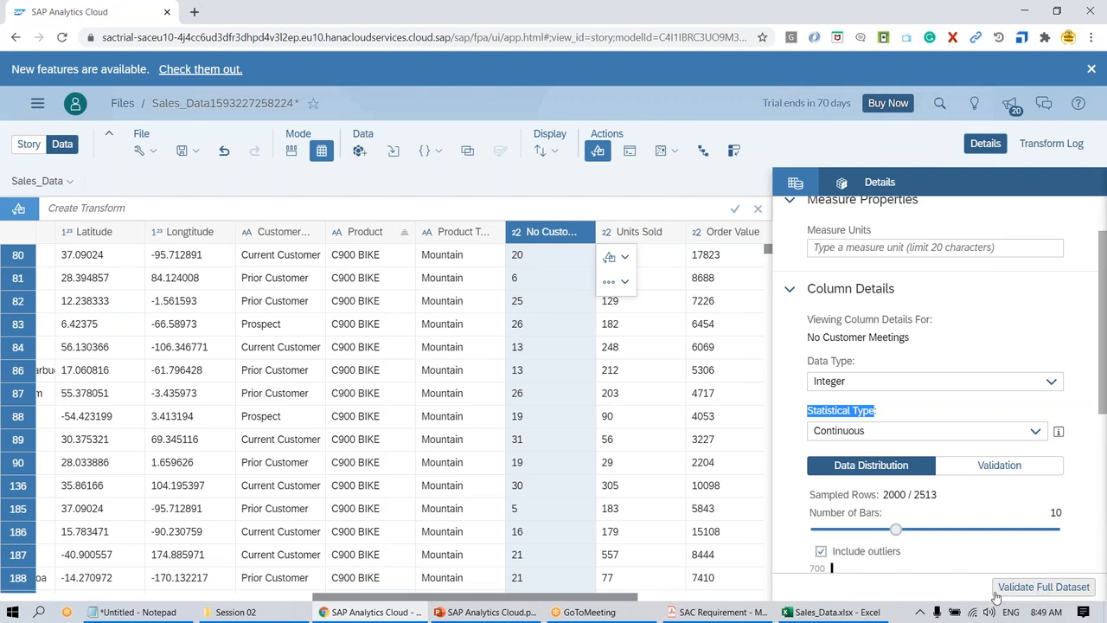
left_click(1042, 593)
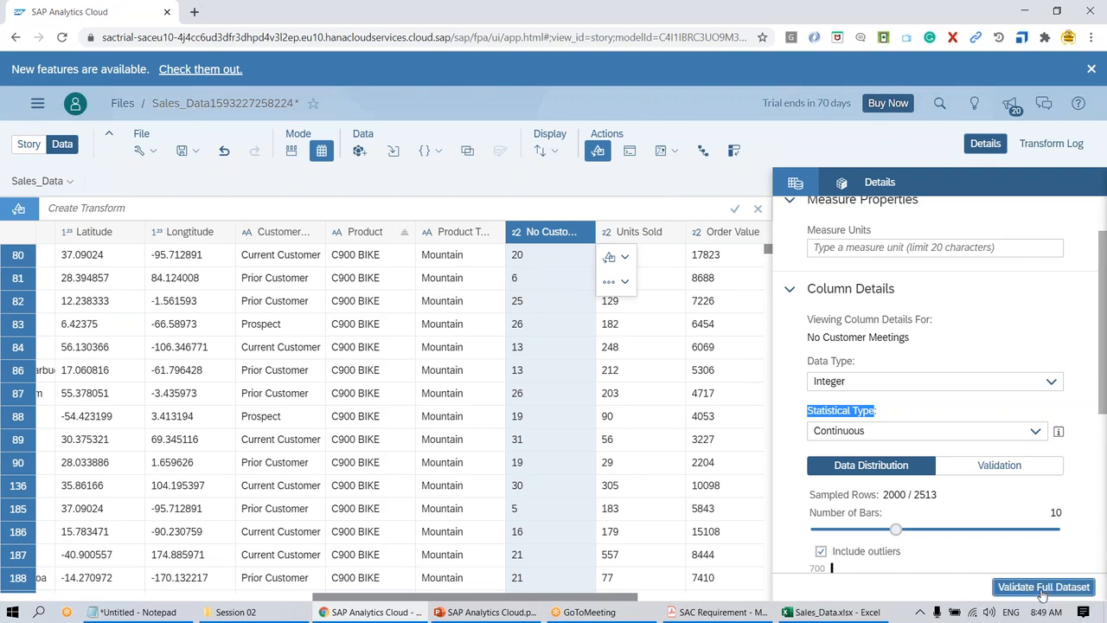
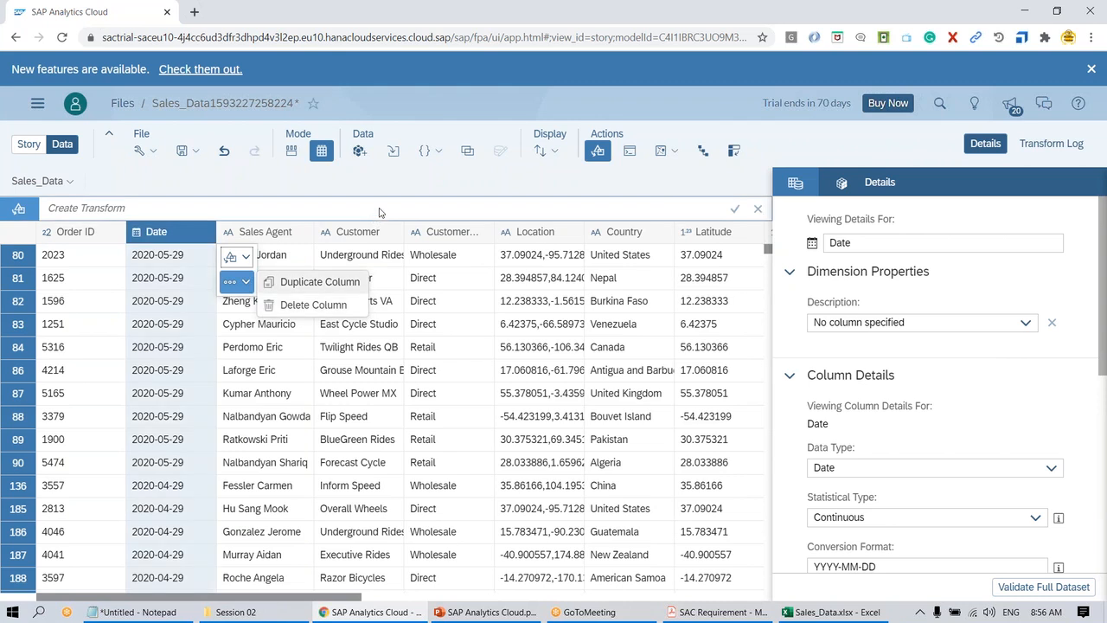
Step: Look at the transforms offered for the Date column and check the source data in the Sales_Data.xlsx workbook in Excel
left_click(379, 211)
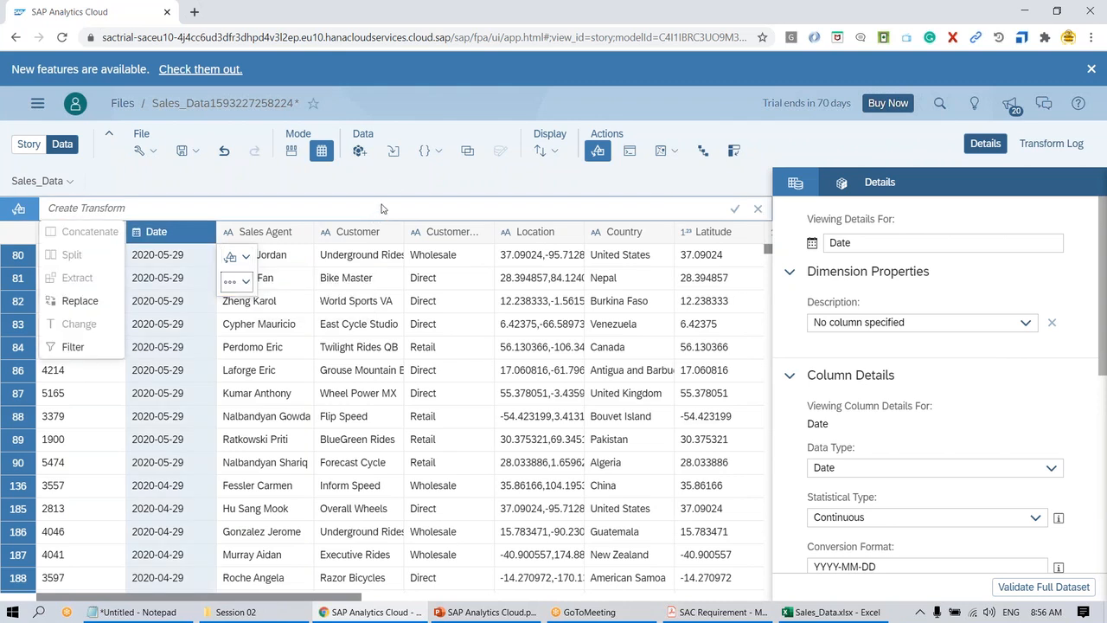
left_click(391, 187)
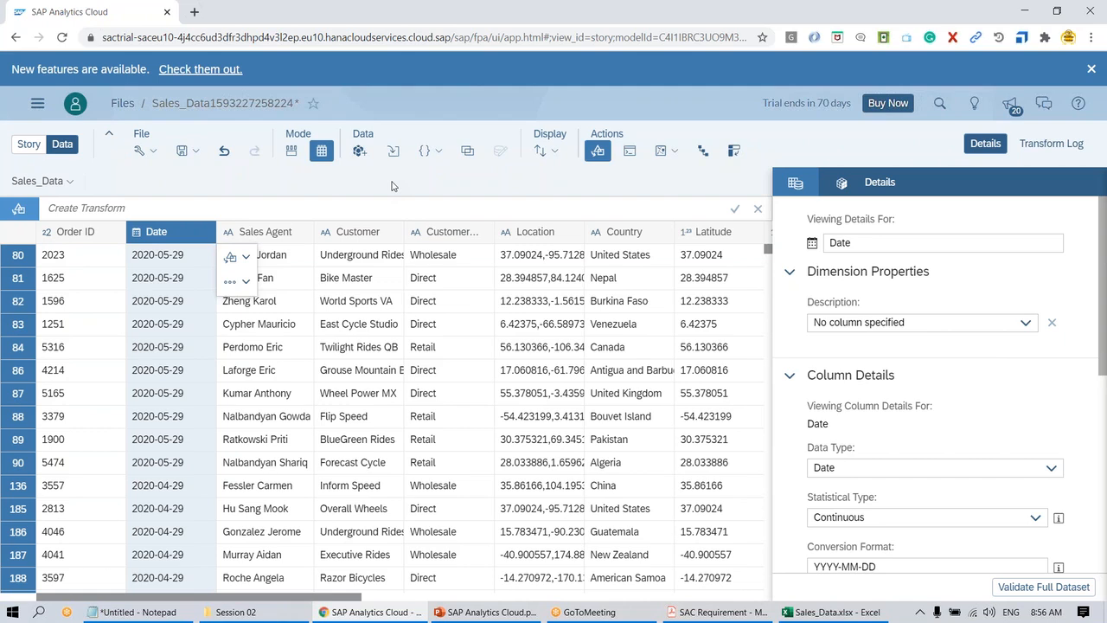
left_click(832, 612)
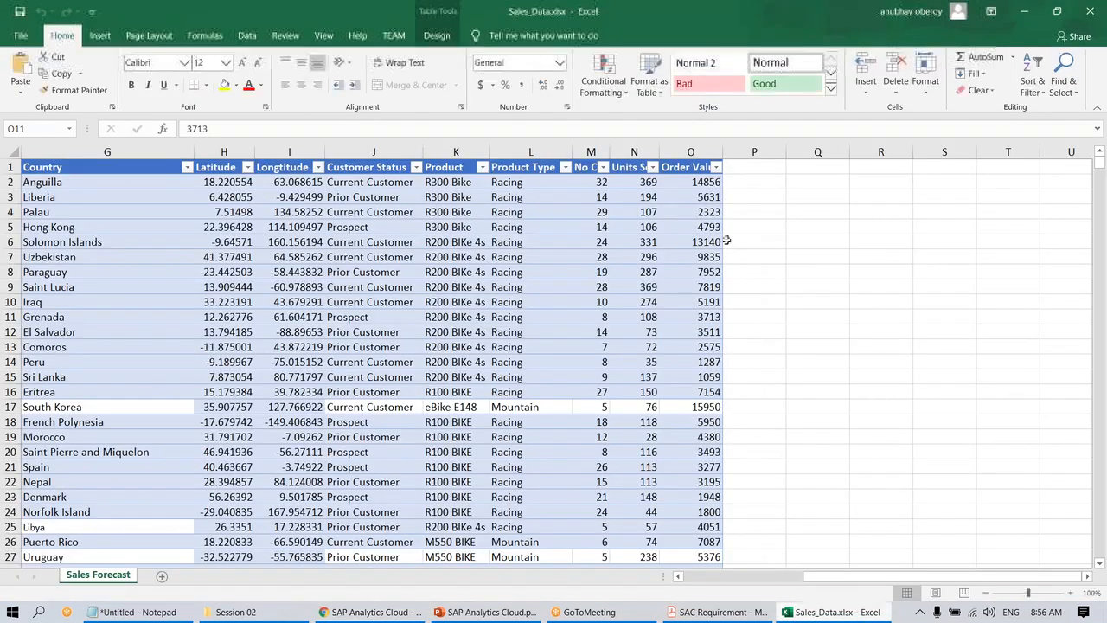
left_click(633, 284)
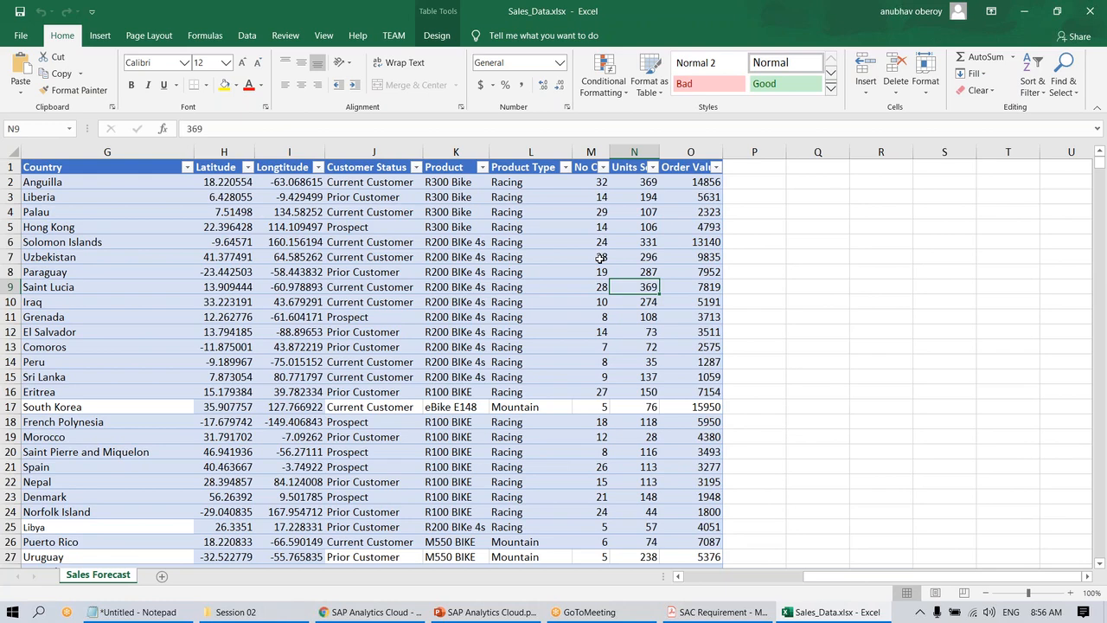
left_click(843, 613)
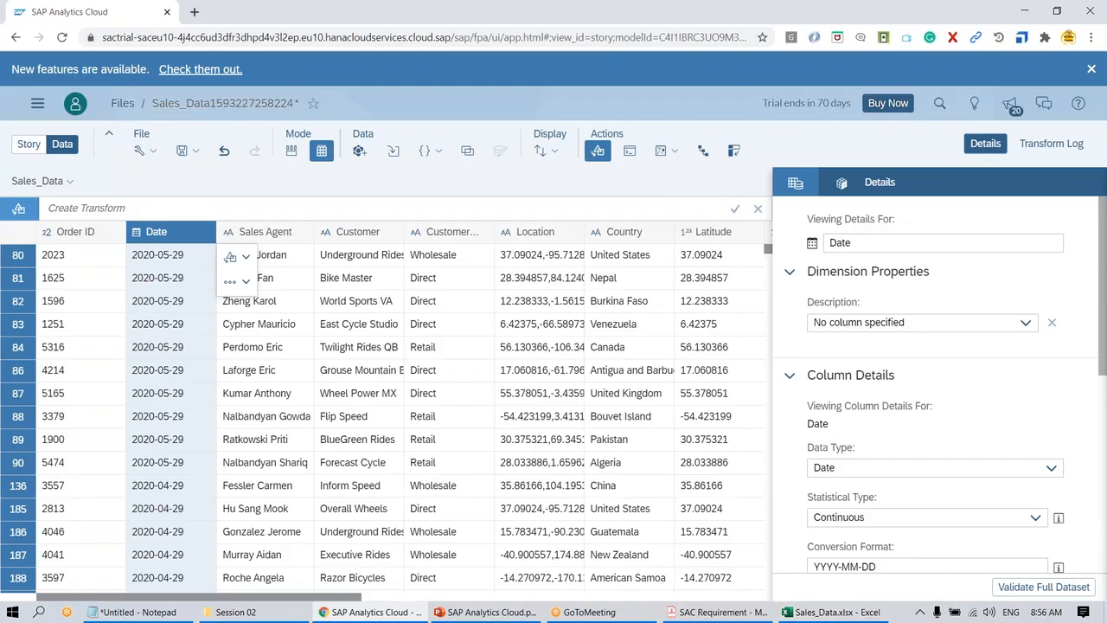
Step: Back in SAP Analytics Cloud, check the column actions and the transform types available for the Date column
left_click(232, 281)
left_click(276, 275)
left_click(243, 258)
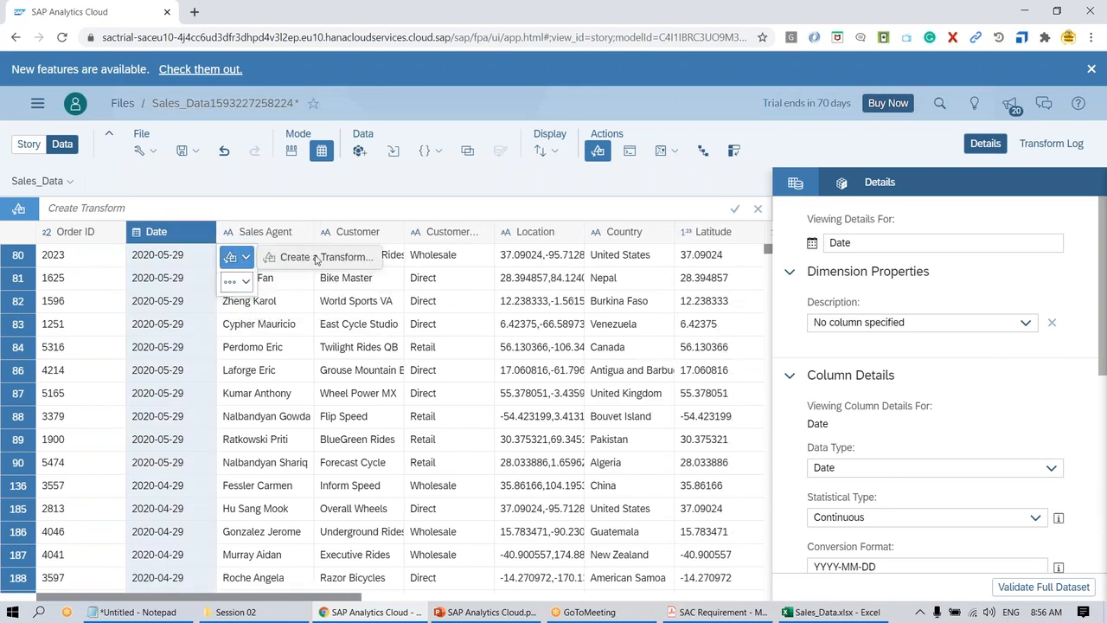
left_click(356, 208)
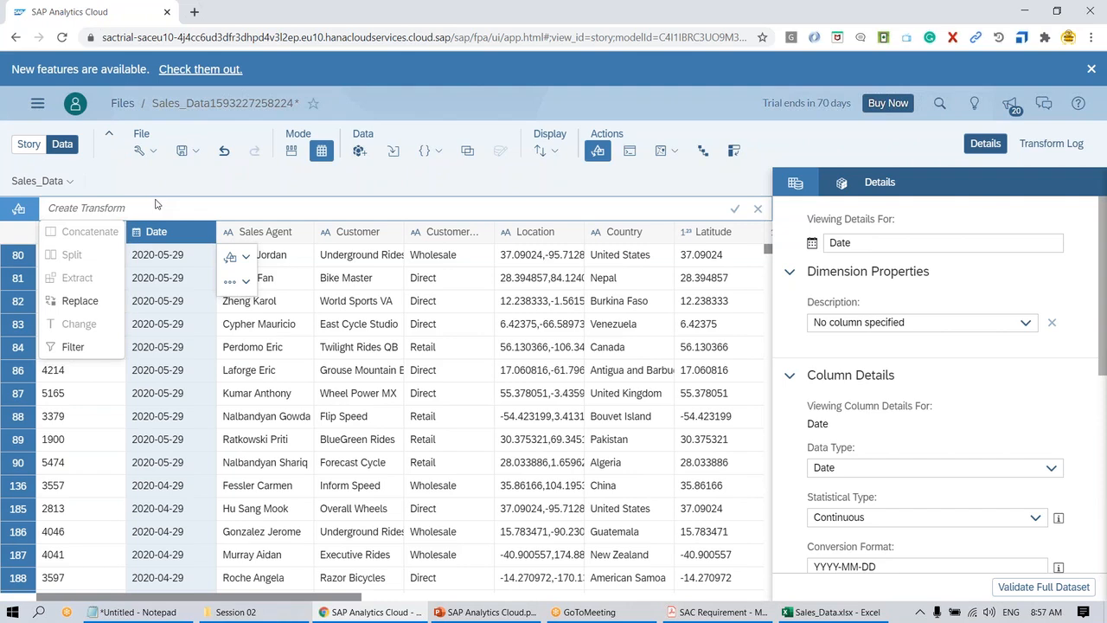
Step: Switch to PowerPoint to review the bullet on correcting datasets at the source, and bring up the Sales_Data.xlsx workbook in Excel
left_click(472, 611)
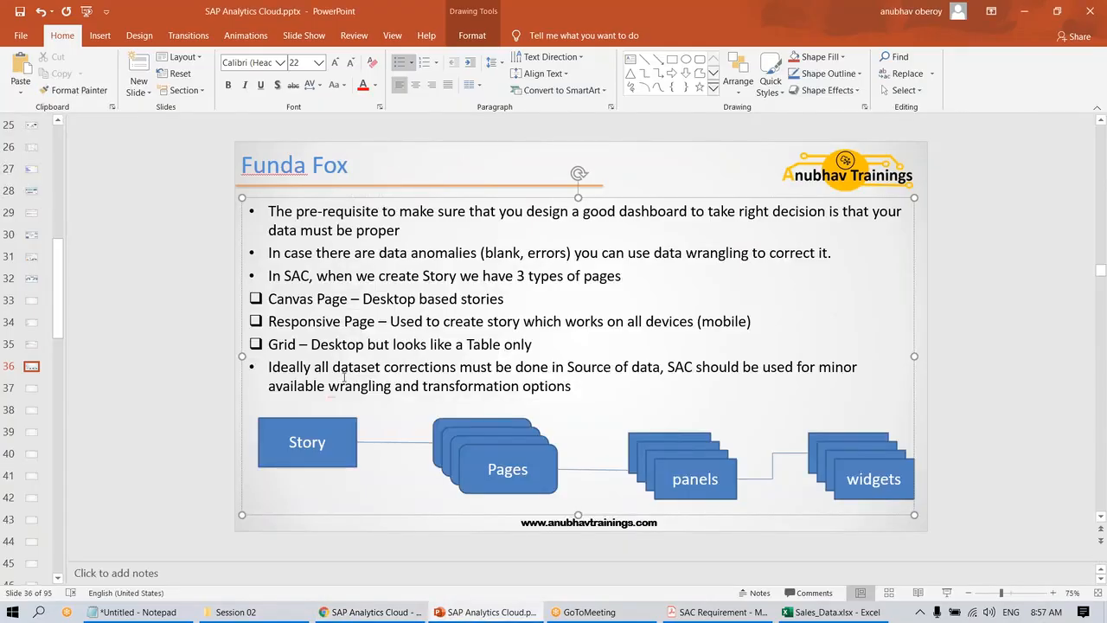
left_click_drag(336, 370, 661, 370)
left_click(659, 386)
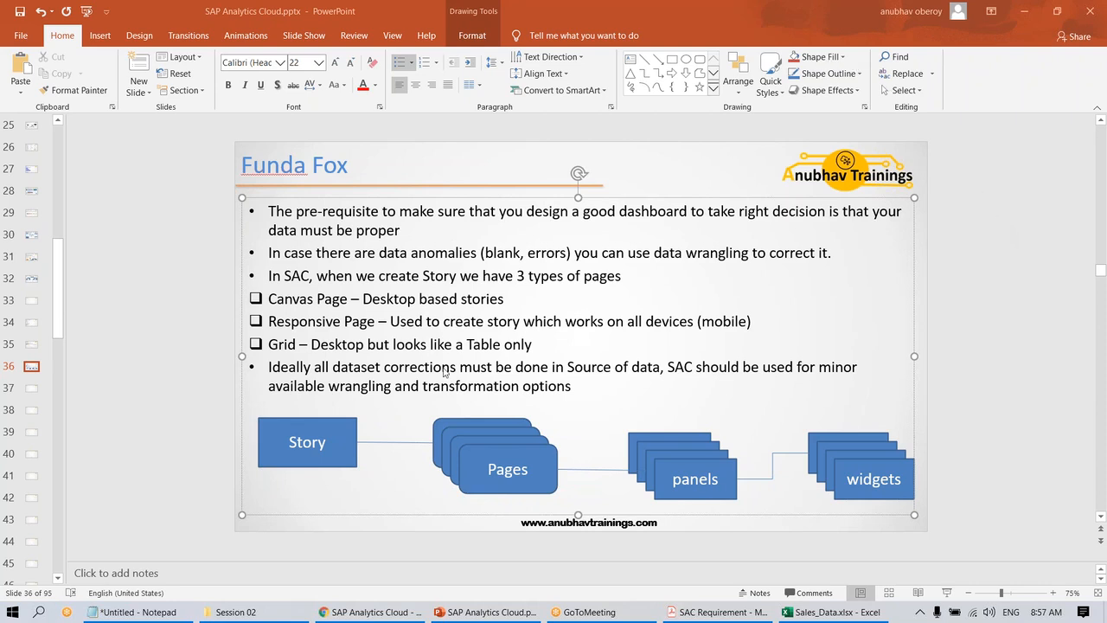
left_click(234, 445)
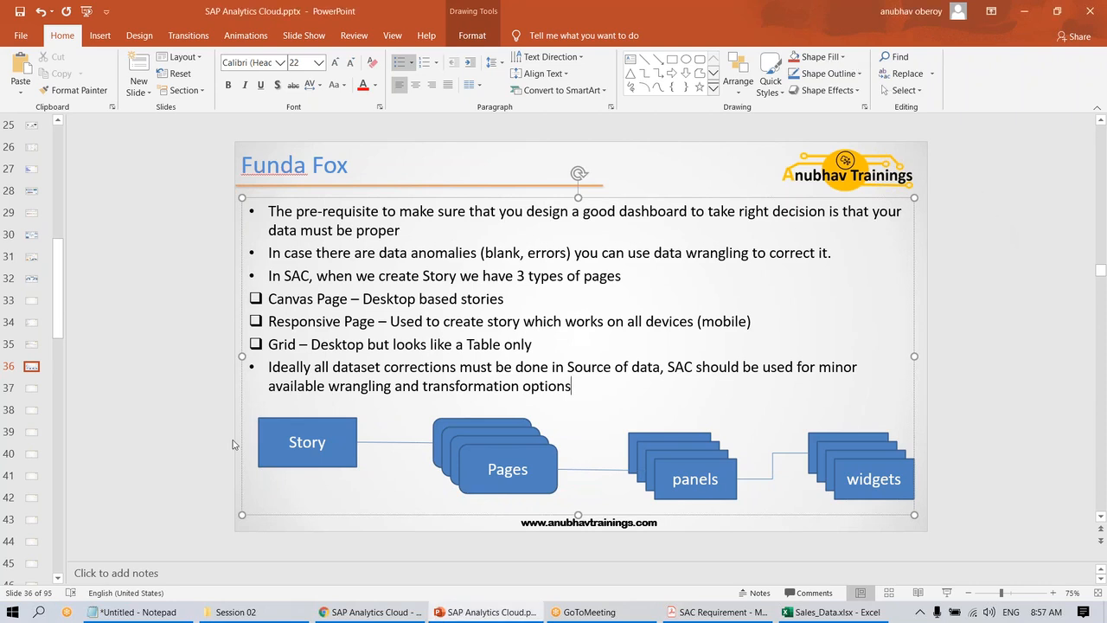
left_click(244, 527)
left_click(832, 612)
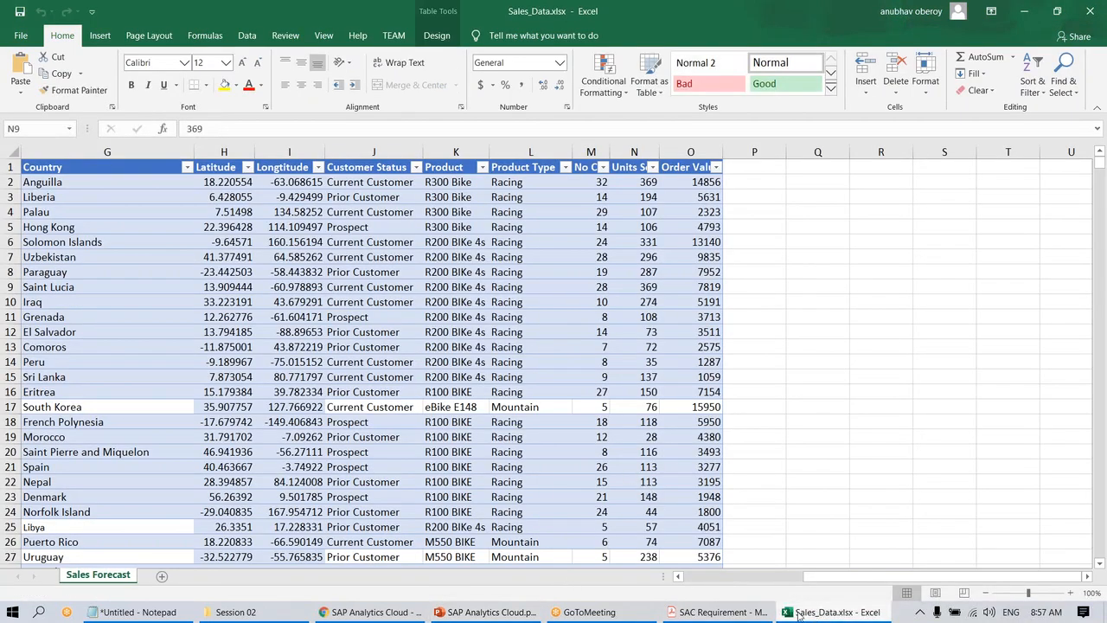
Step: Return to SAP Analytics Cloud, bring up the story's Page 1 and reduce the height of the Order Value numeric point
left_click(498, 612)
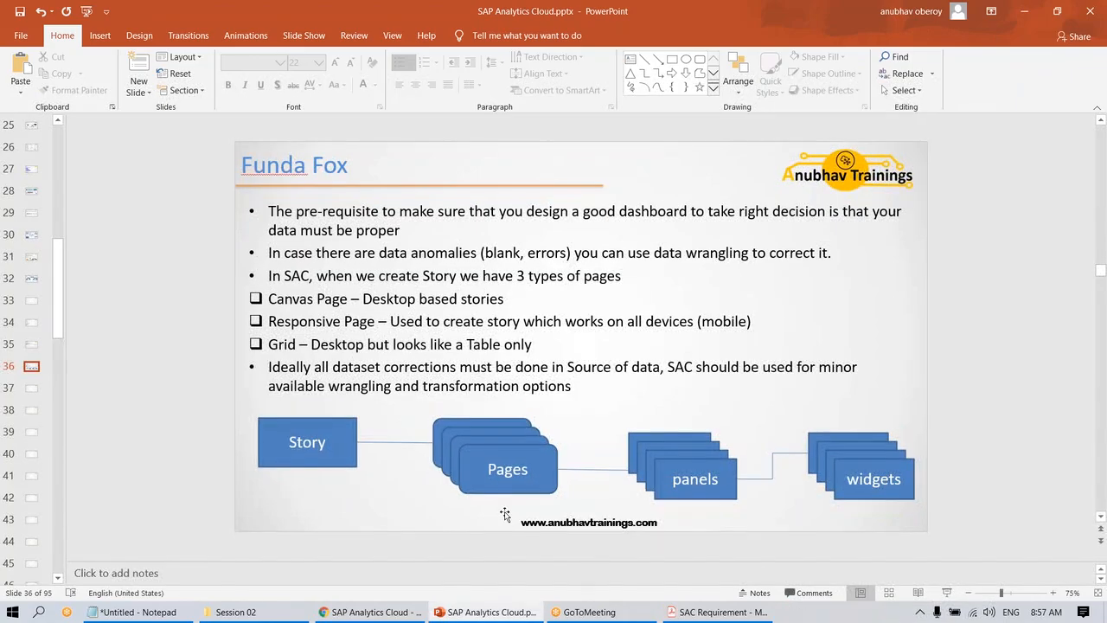
left_click(426, 615)
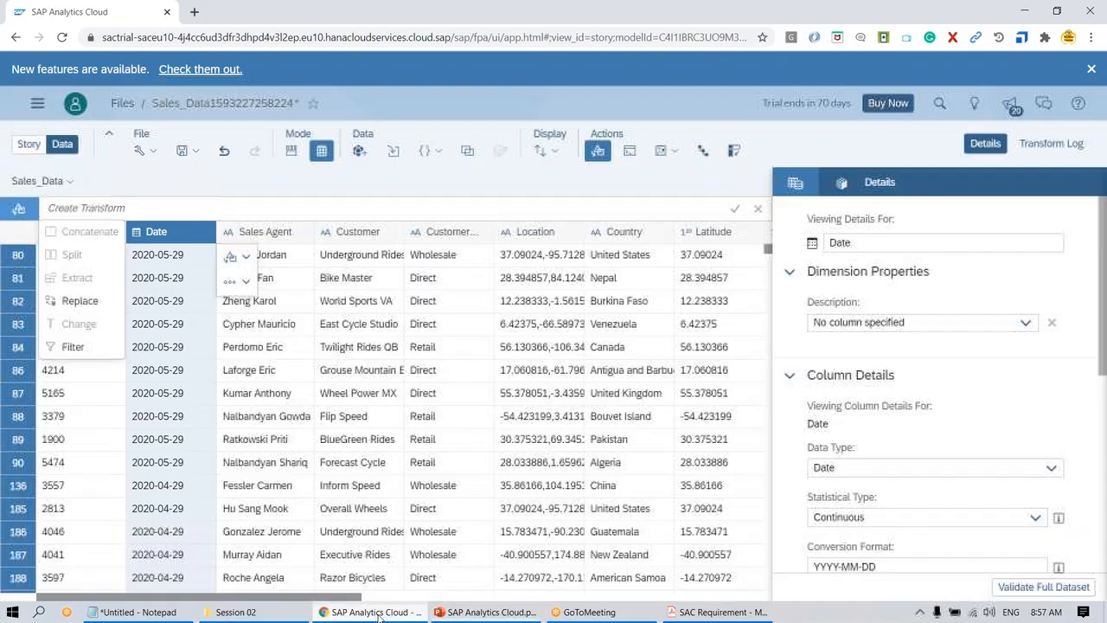
left_click(30, 146)
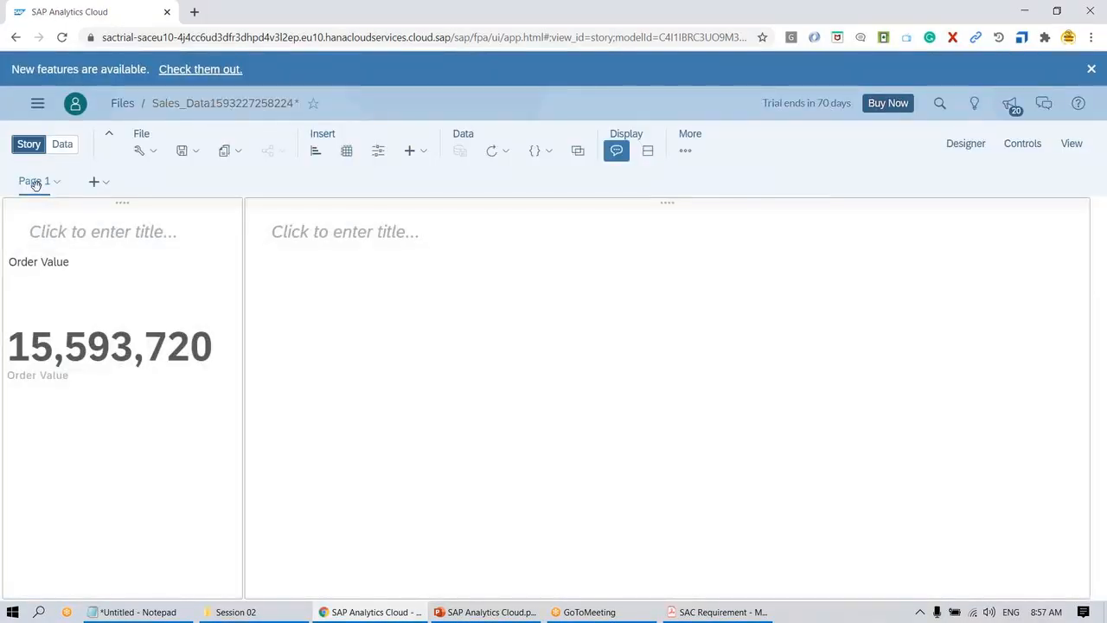
left_click(75, 264)
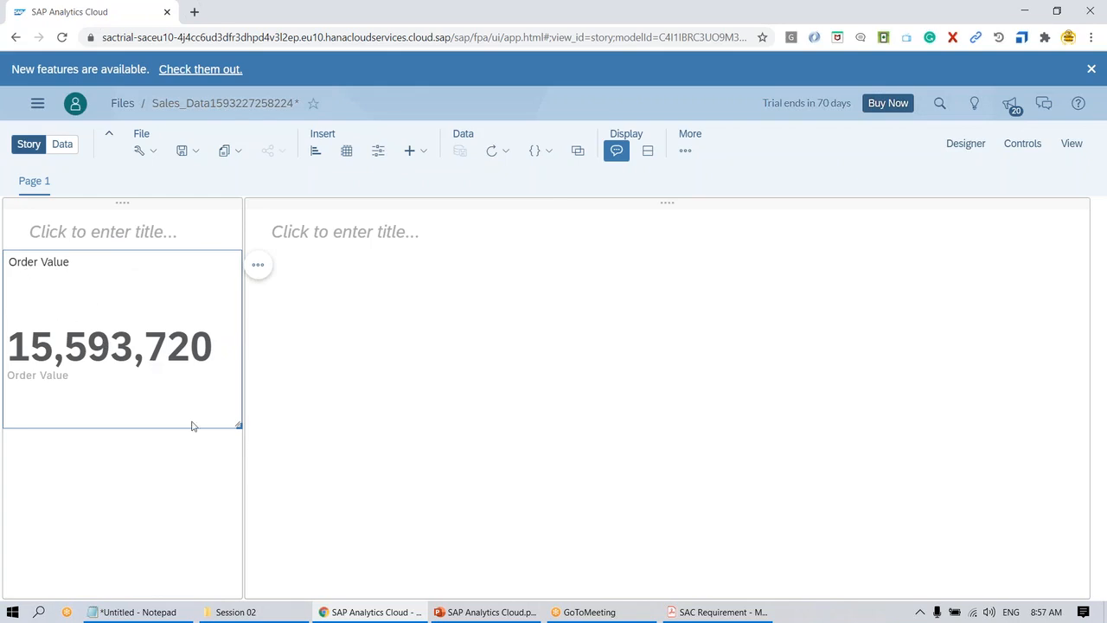
left_click_drag(238, 420, 239, 336)
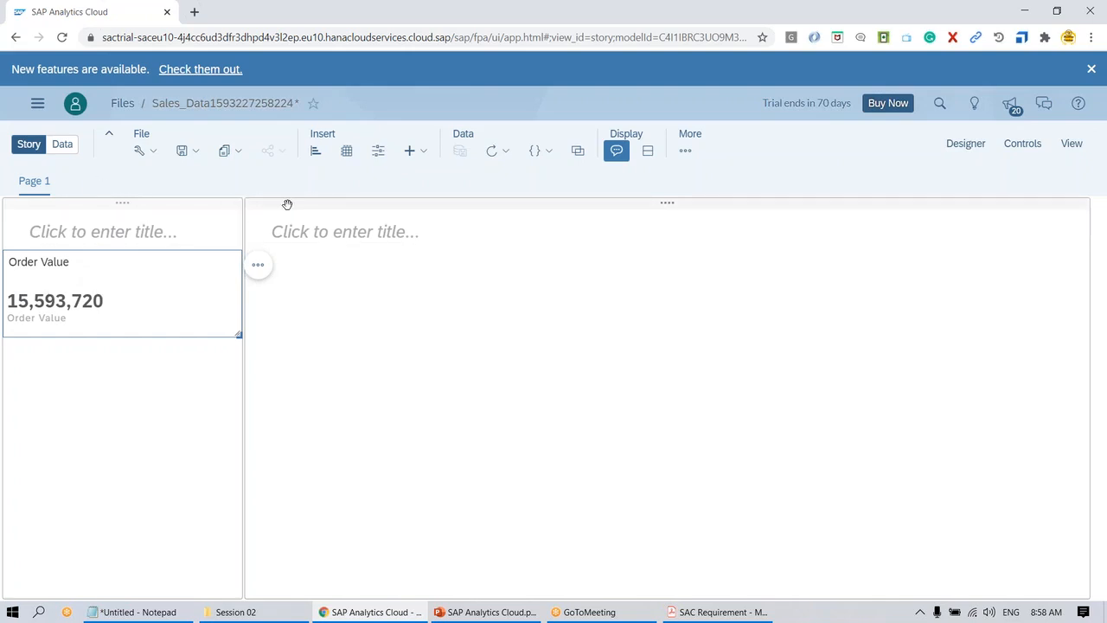
Step: Add a lane above the one holding the Order Value numeric point and move that numeric point into the new lane
left_click(193, 197)
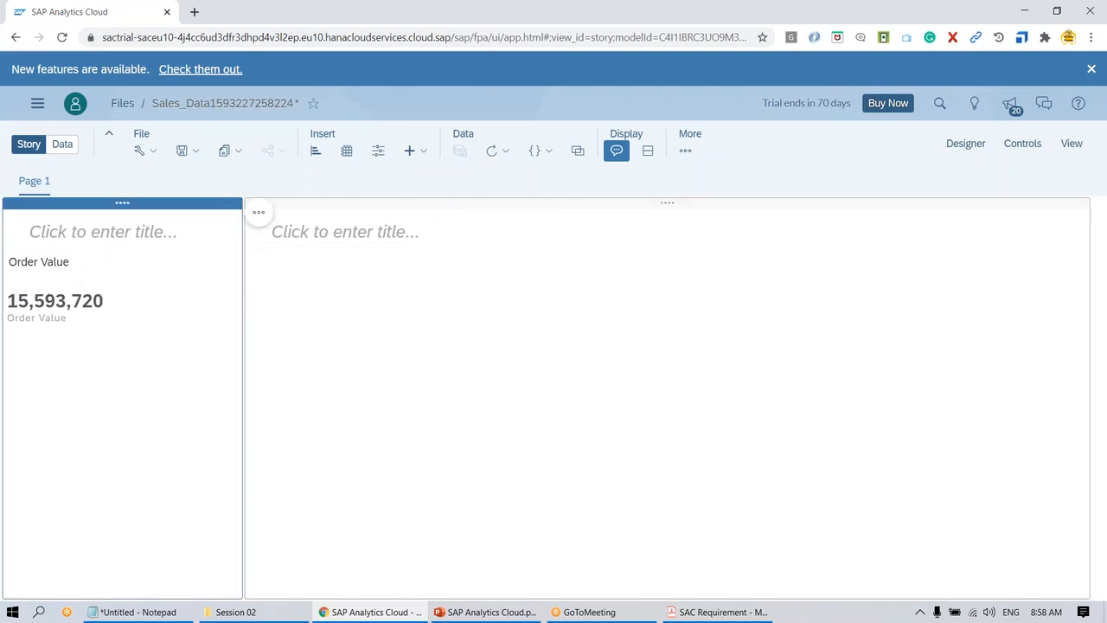
left_click(258, 212)
mouse_move(320, 215)
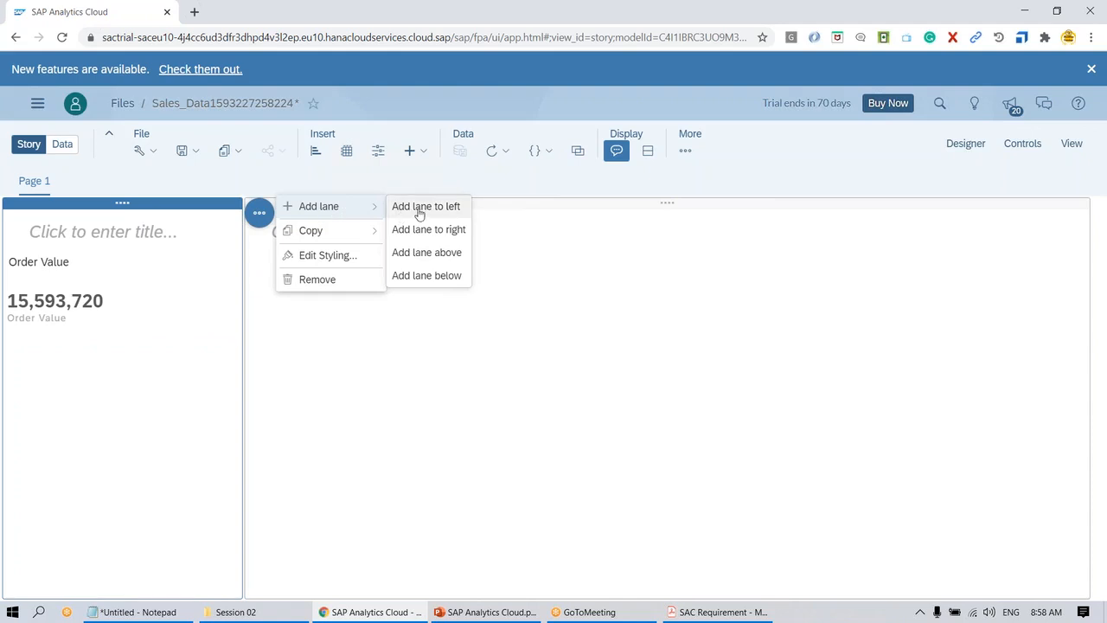
left_click(427, 252)
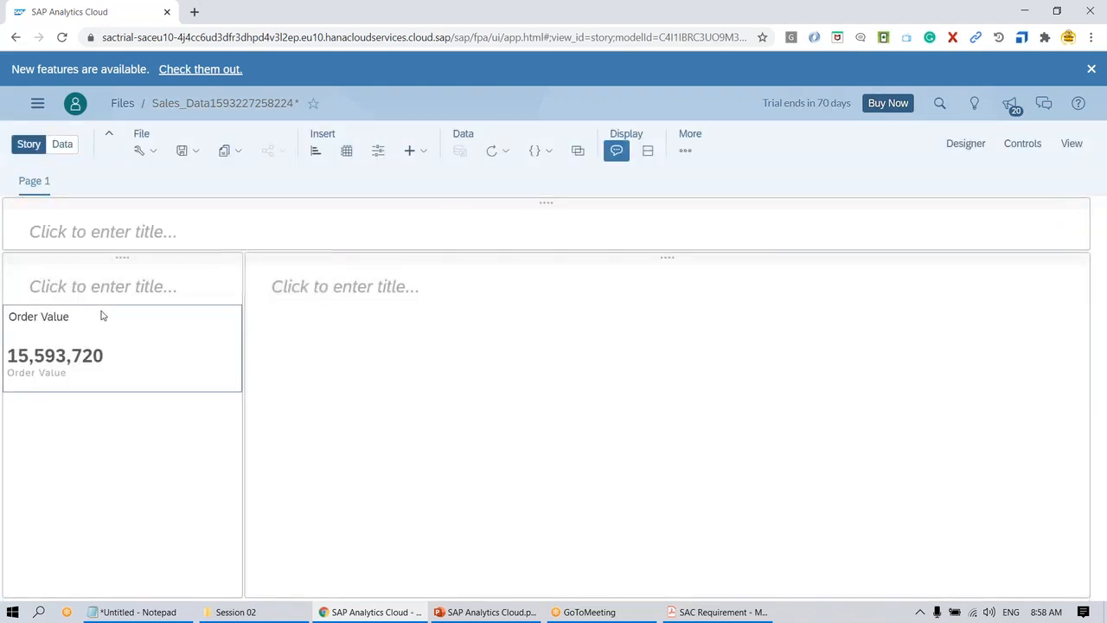
left_click_drag(235, 389, 247, 237)
Step: Remove the empty title header from the new upper lane, keeping the Order Value numeric point
left_click(108, 237)
left_click(1071, 226)
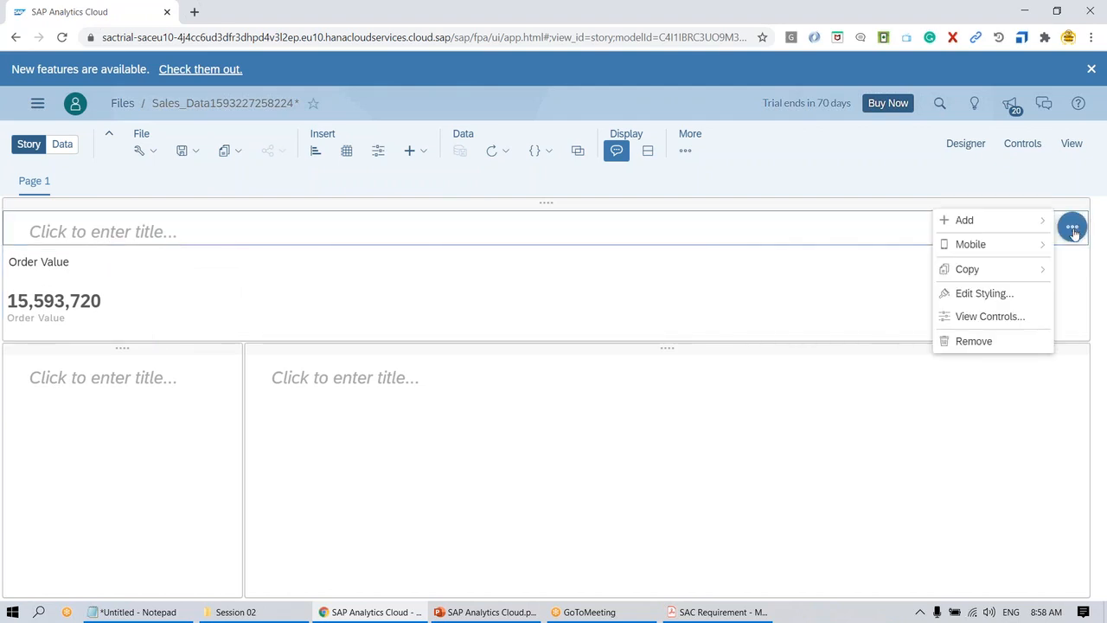
left_click(974, 340)
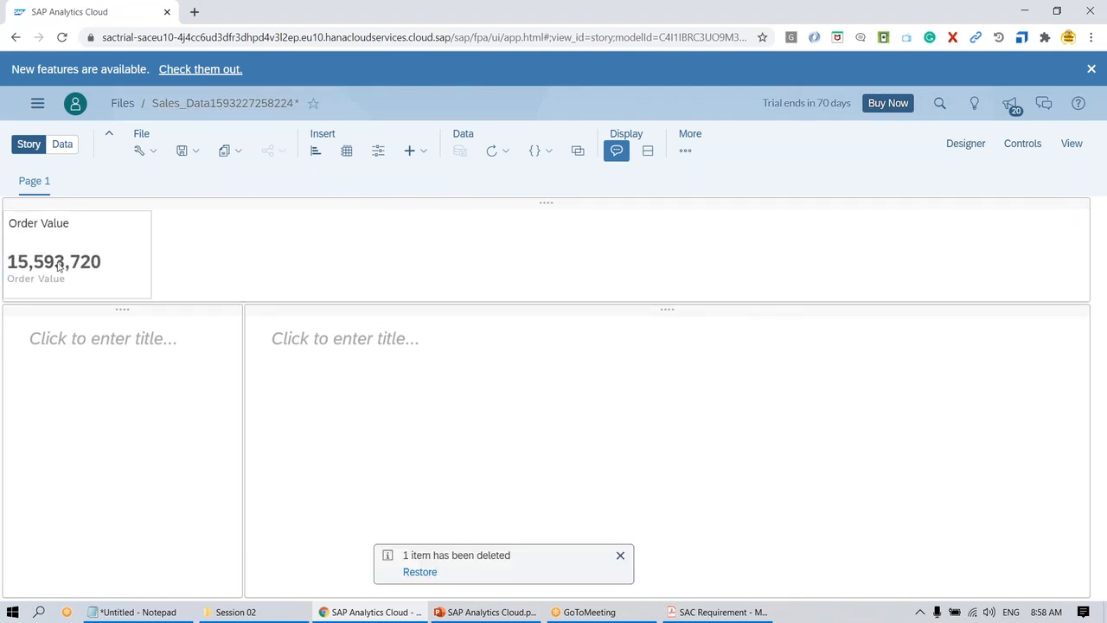
left_click_drag(146, 293, 111, 285)
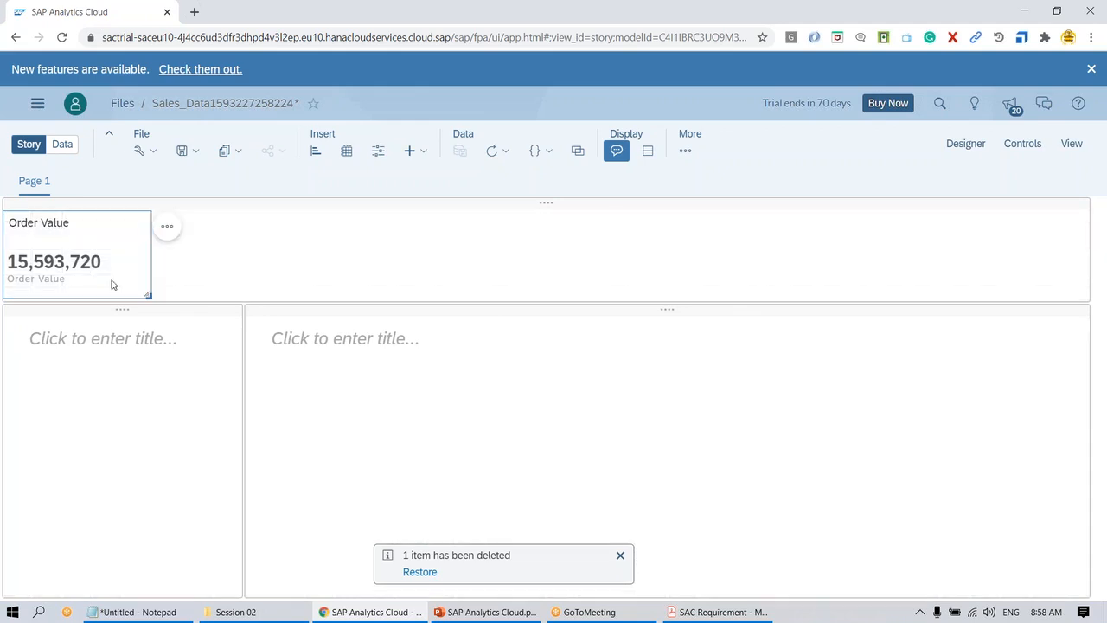
left_click(217, 282)
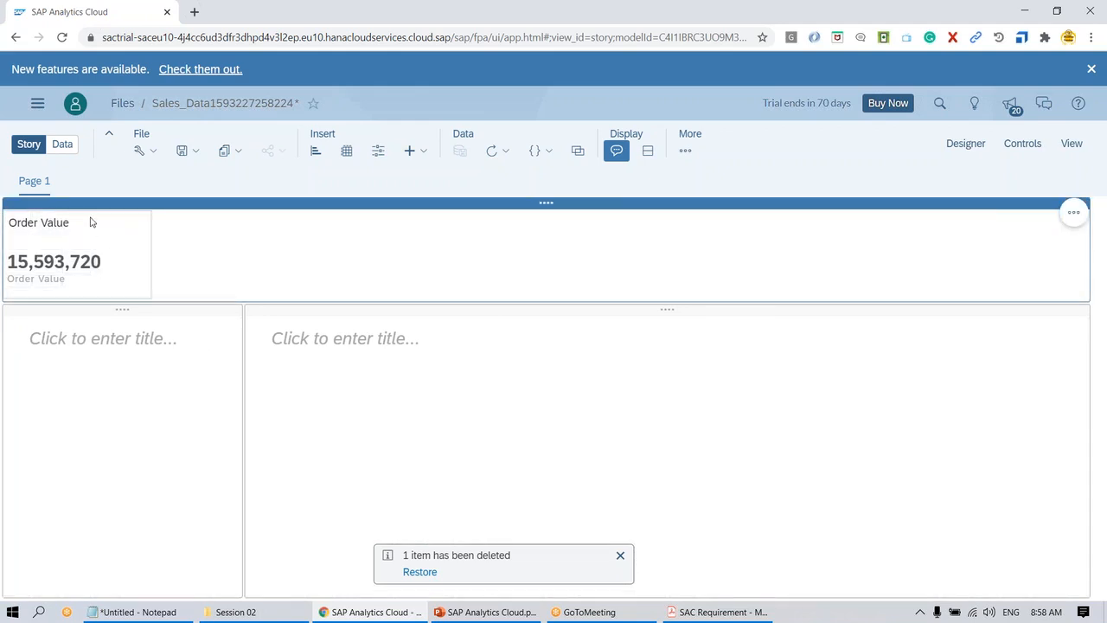
Step: Explore the Units Sold measure in the dataset's exploration mode and copy its numeric point to Page 1
left_click(63, 144)
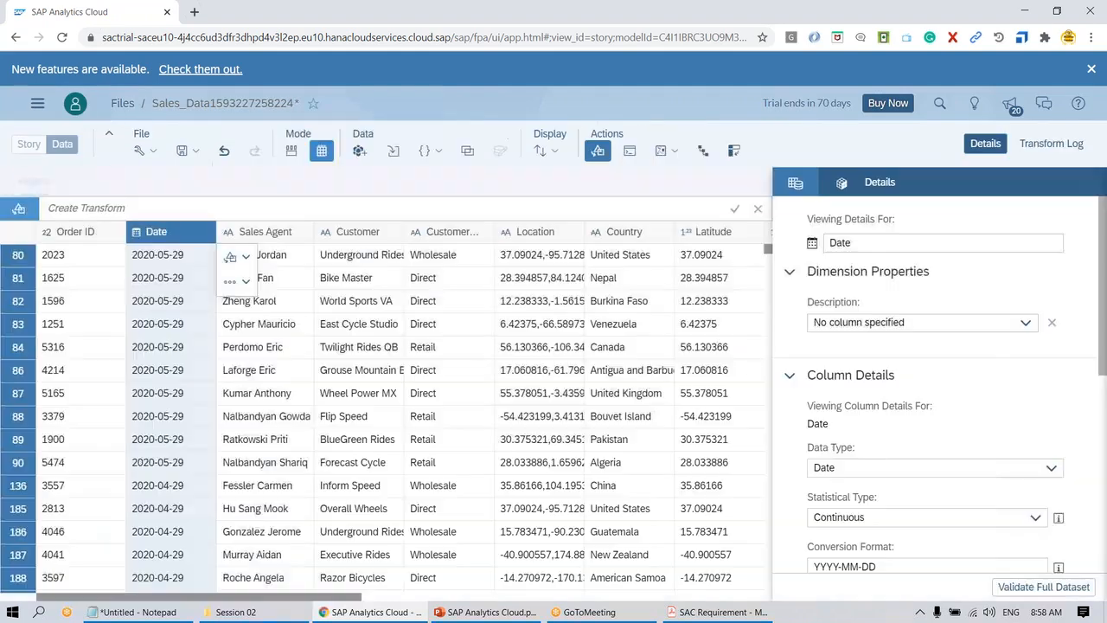
left_click(291, 153)
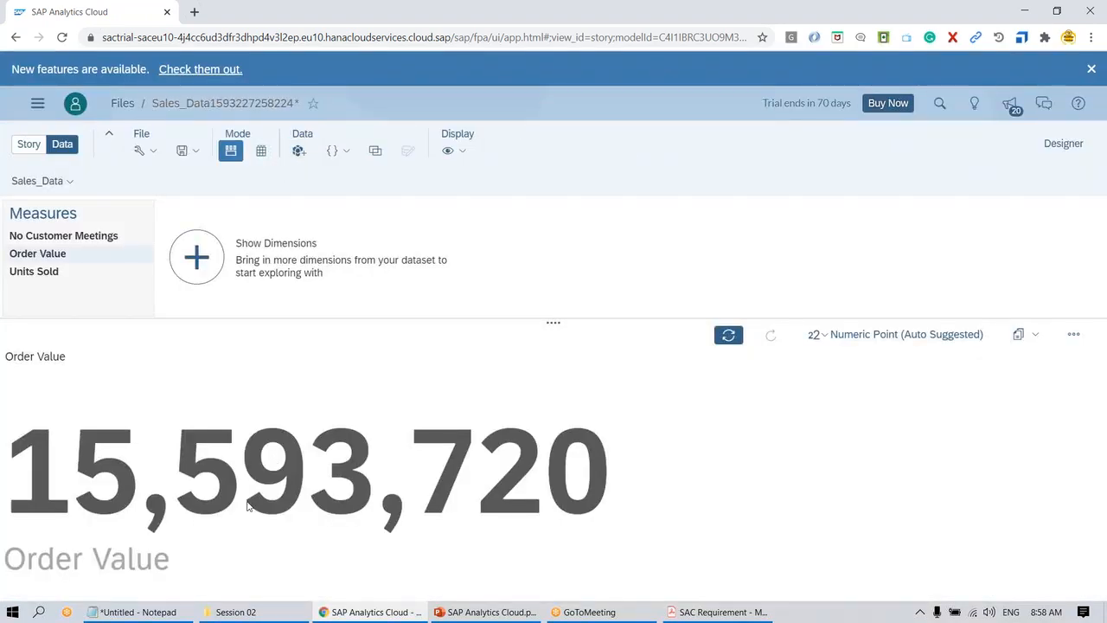
left_click(35, 271)
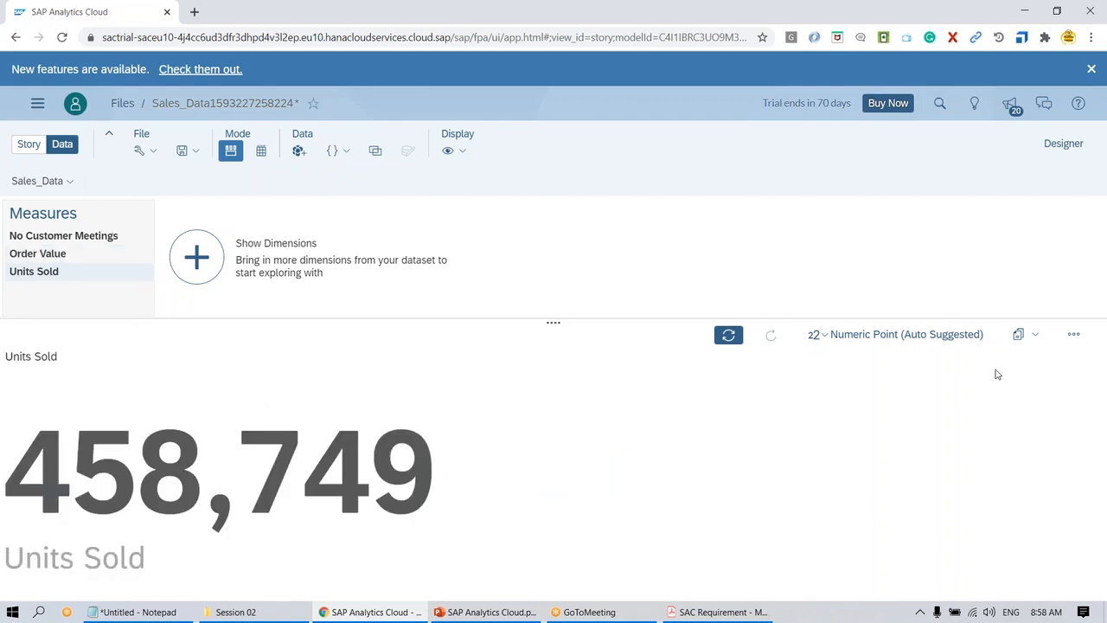
left_click(1025, 342)
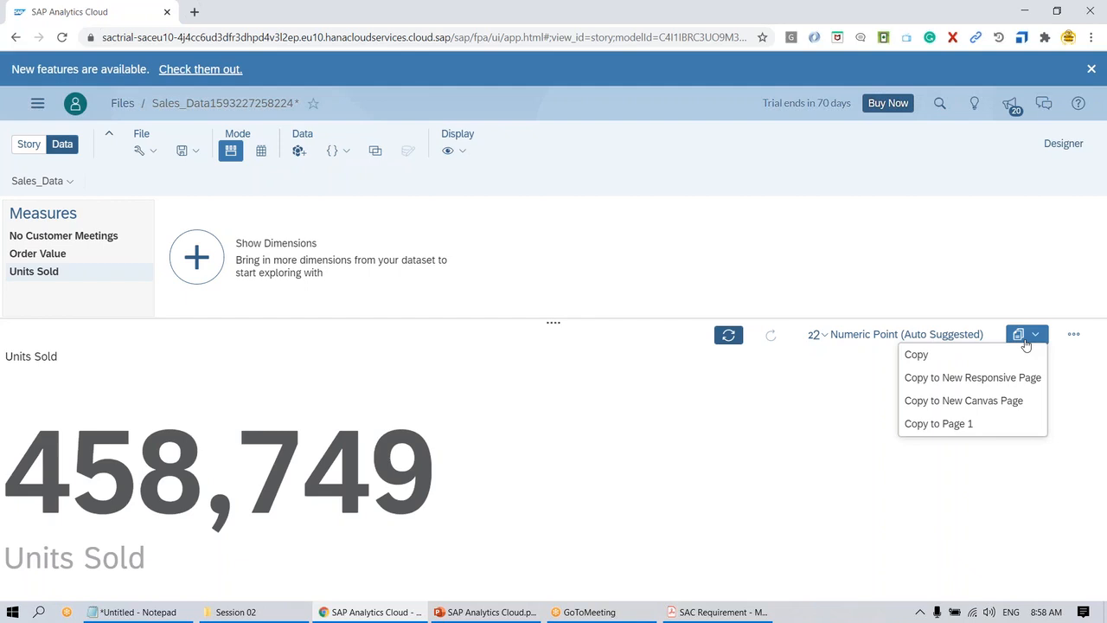
left_click(961, 430)
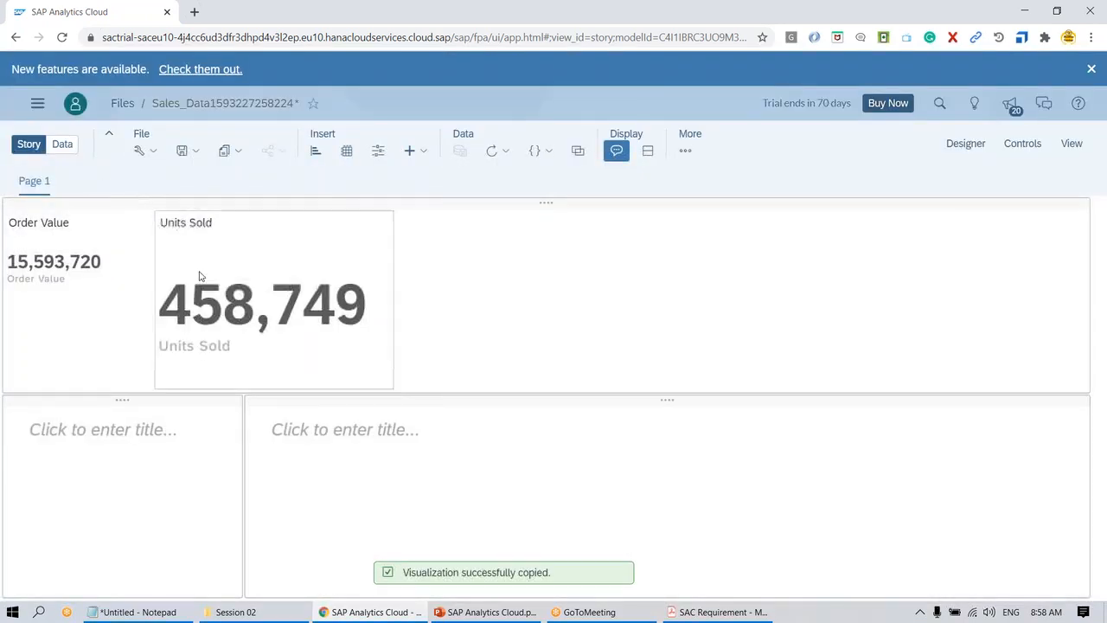
Step: Shrink the Units Sold numeric point to the same size as the Order Value one beside it
left_click_drag(391, 386, 330, 298)
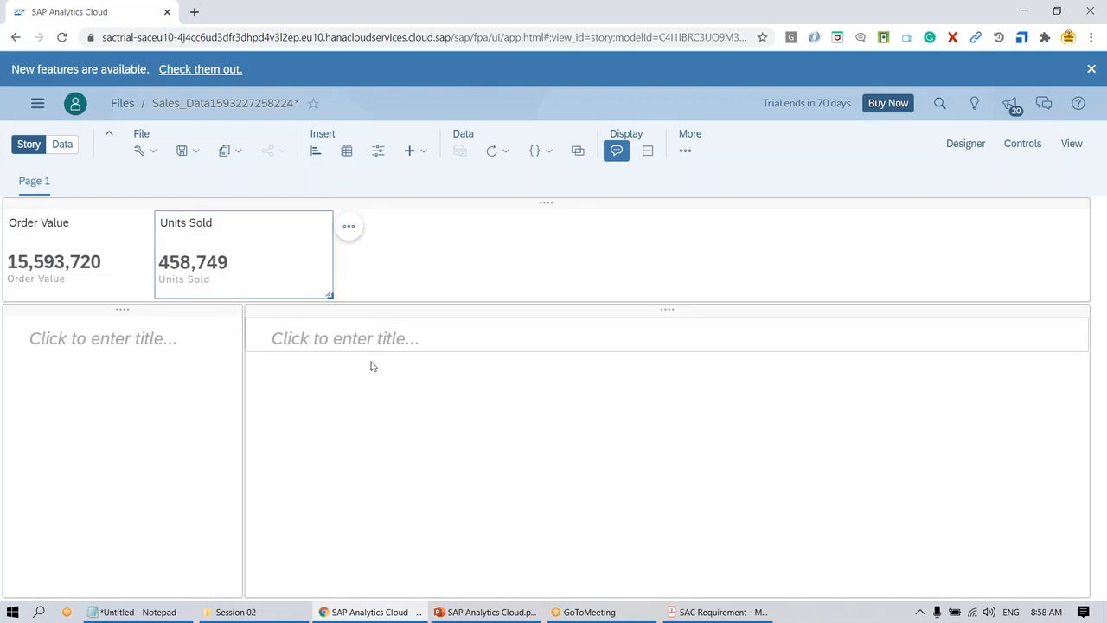
left_click(382, 386)
left_click(304, 279)
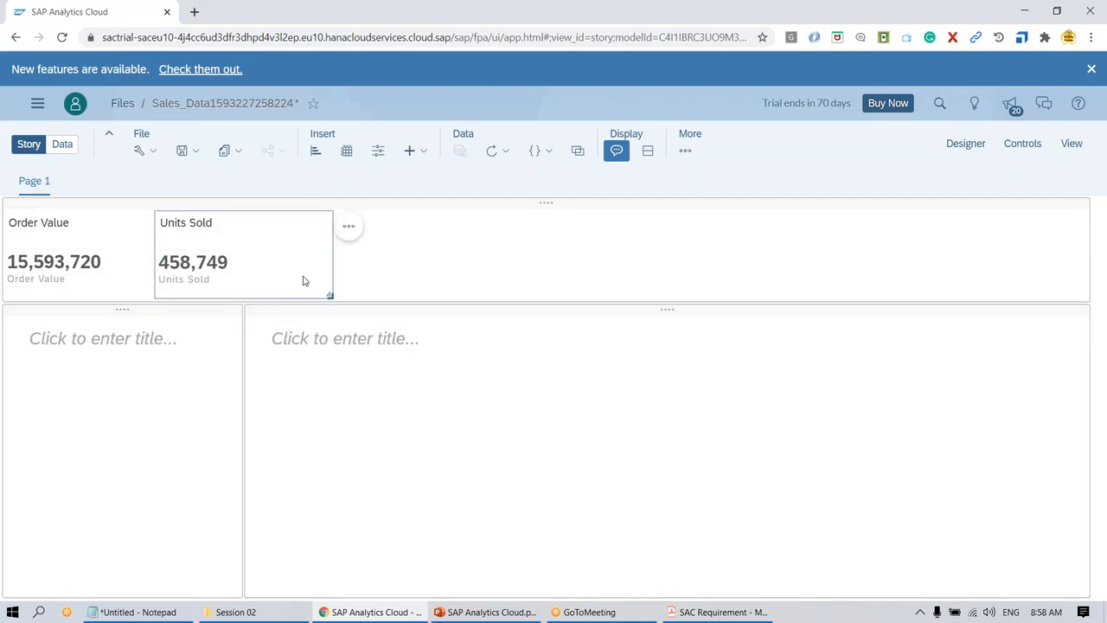
left_click_drag(329, 297, 286, 295)
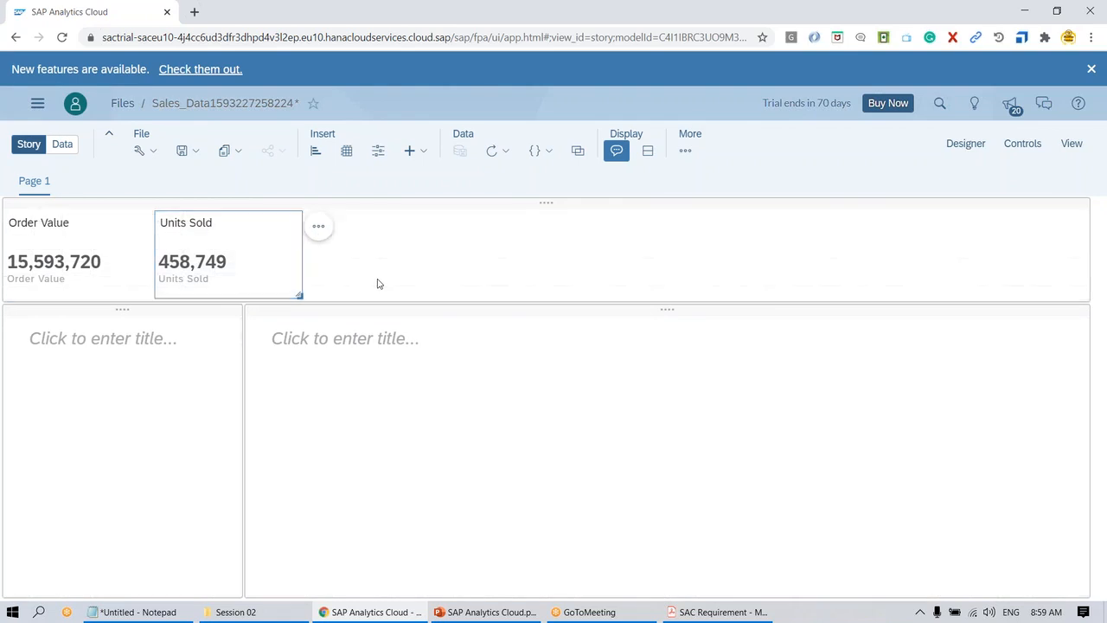
left_click(378, 284)
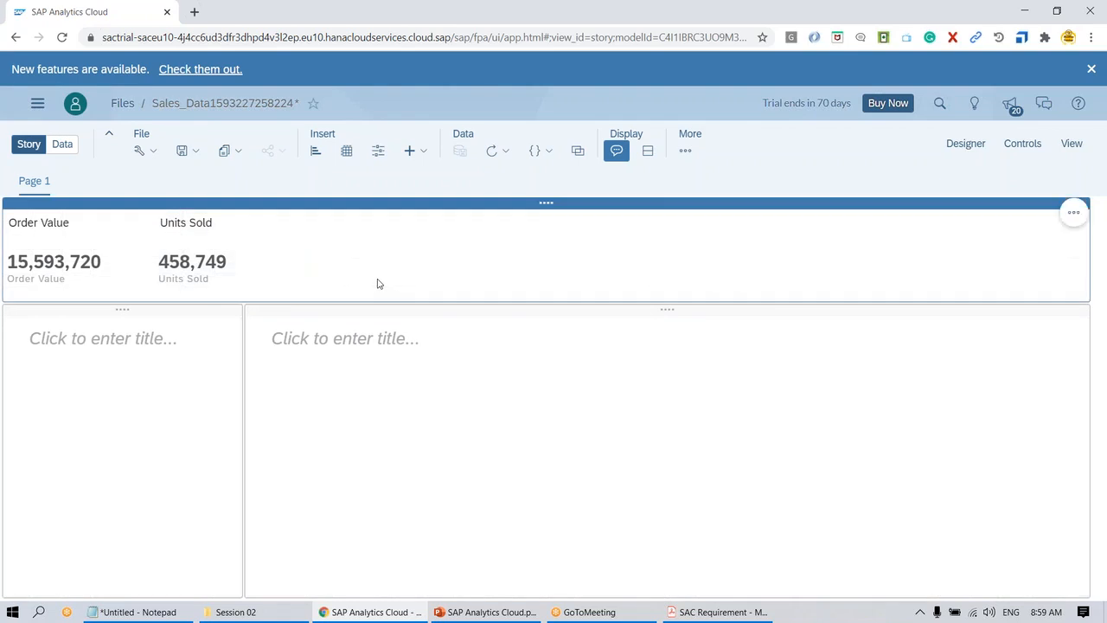
Step: Insert a Numeric Point chart in the upper lane with No Customer Meetings as its primary value
left_click(316, 153)
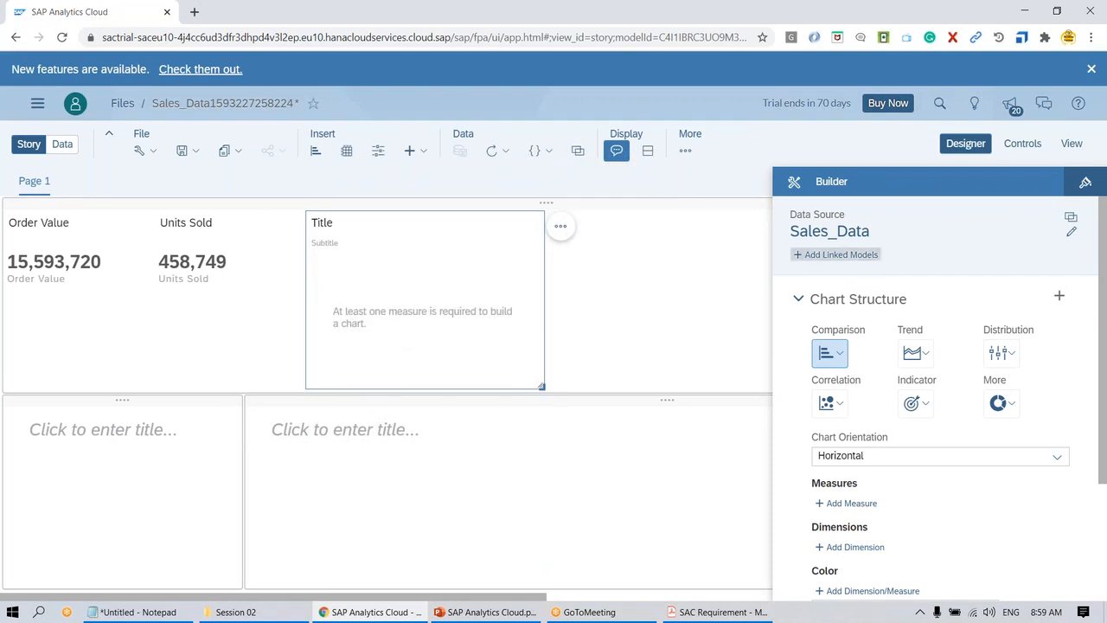
mouse_move(815, 238)
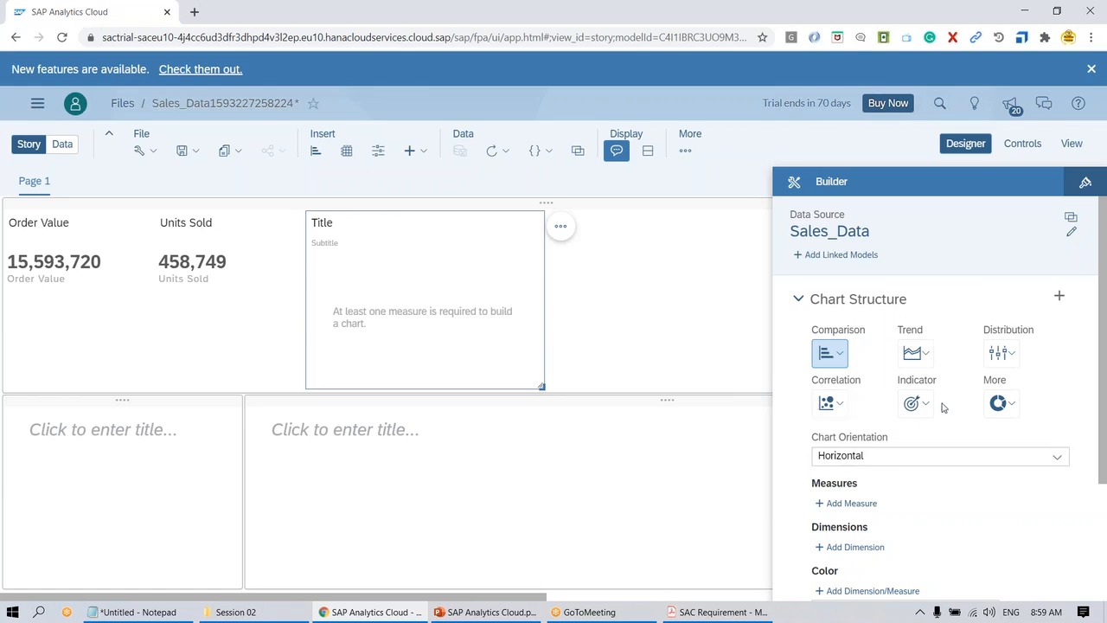
mouse_move(923, 404)
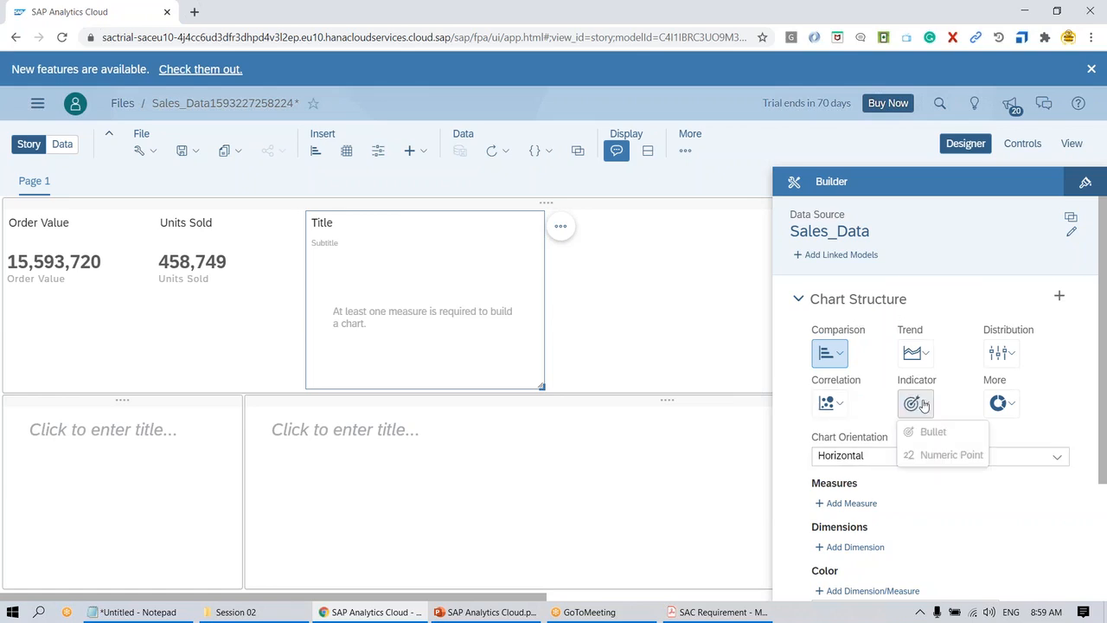
left_click(952, 455)
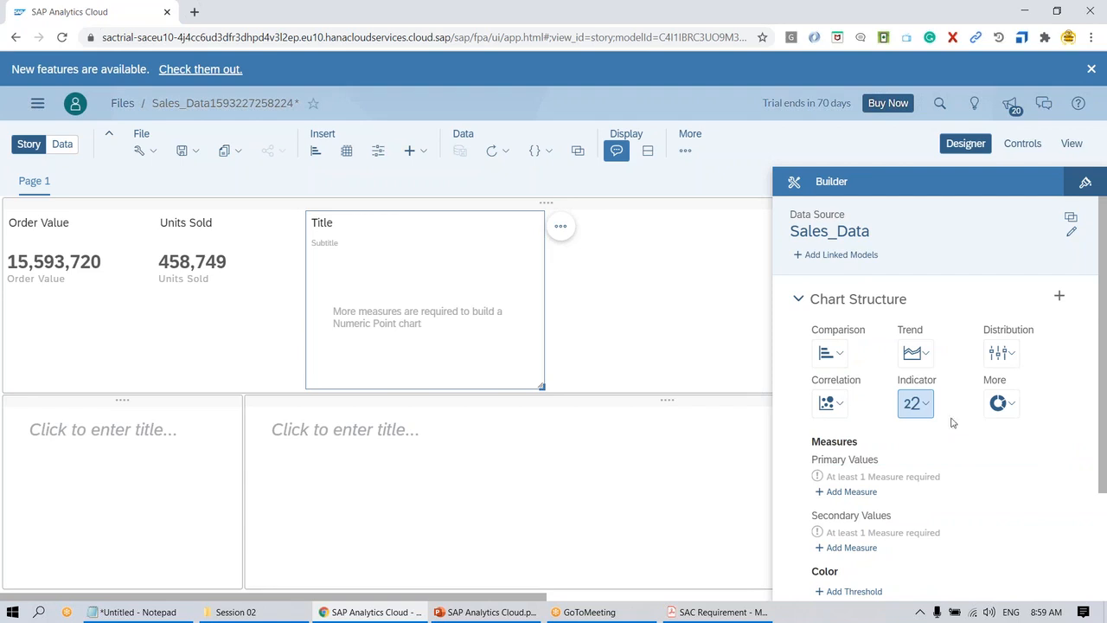
left_click(869, 493)
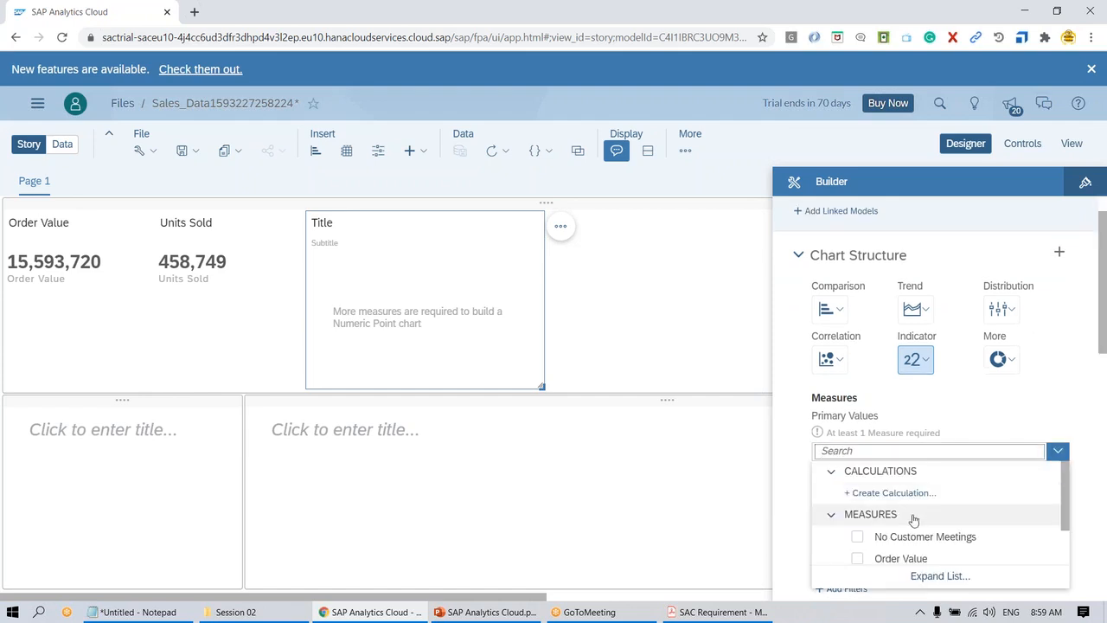
scroll(908, 517, "down", 1)
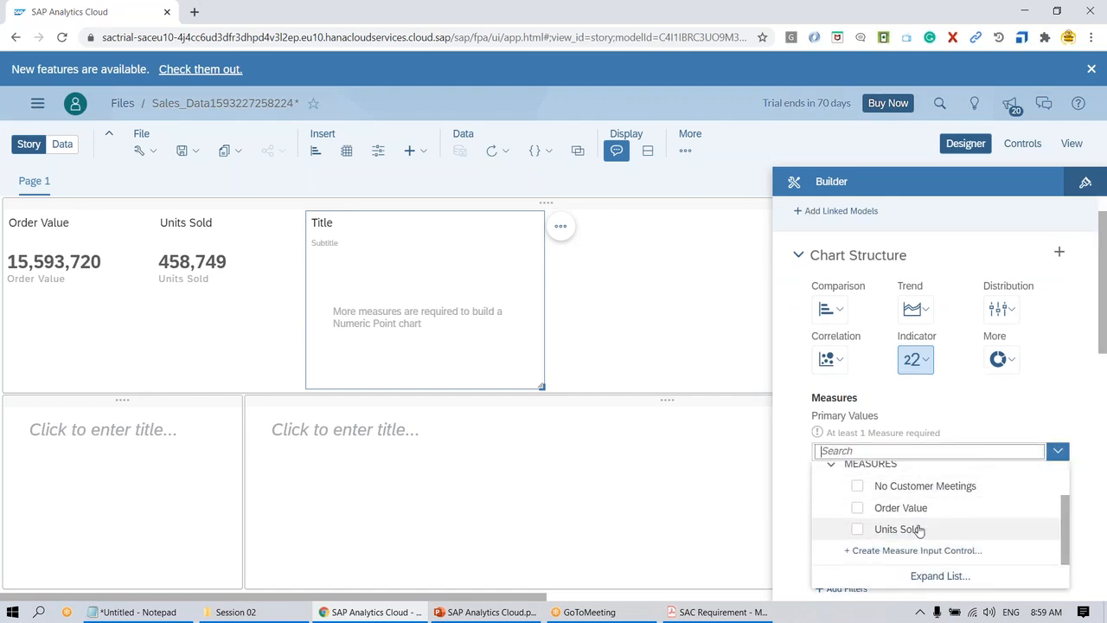
left_click(860, 489)
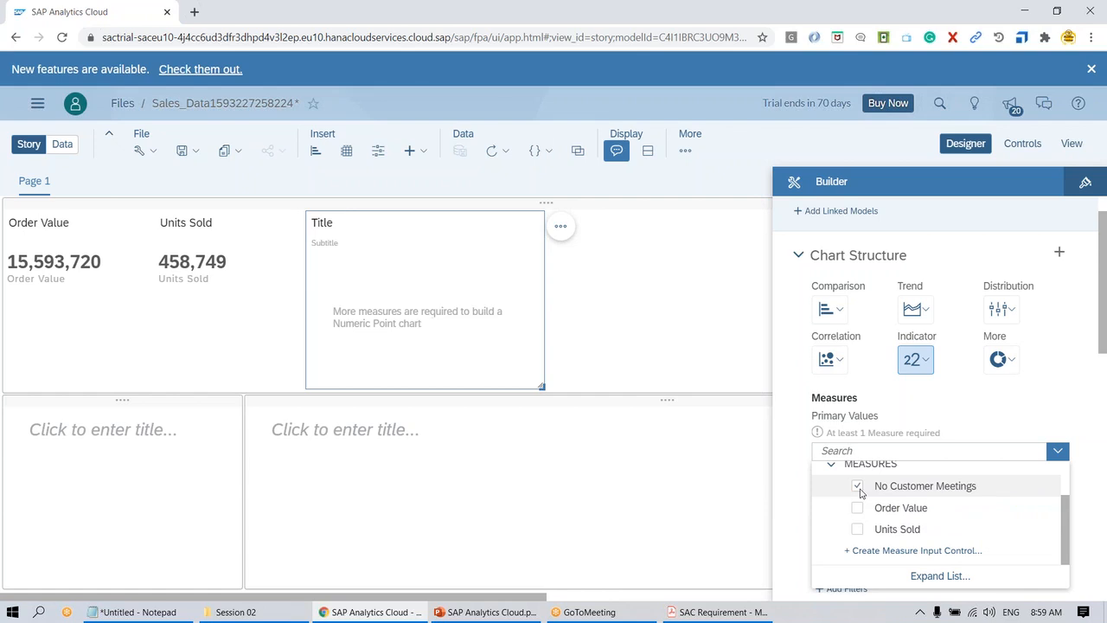
left_click(577, 335)
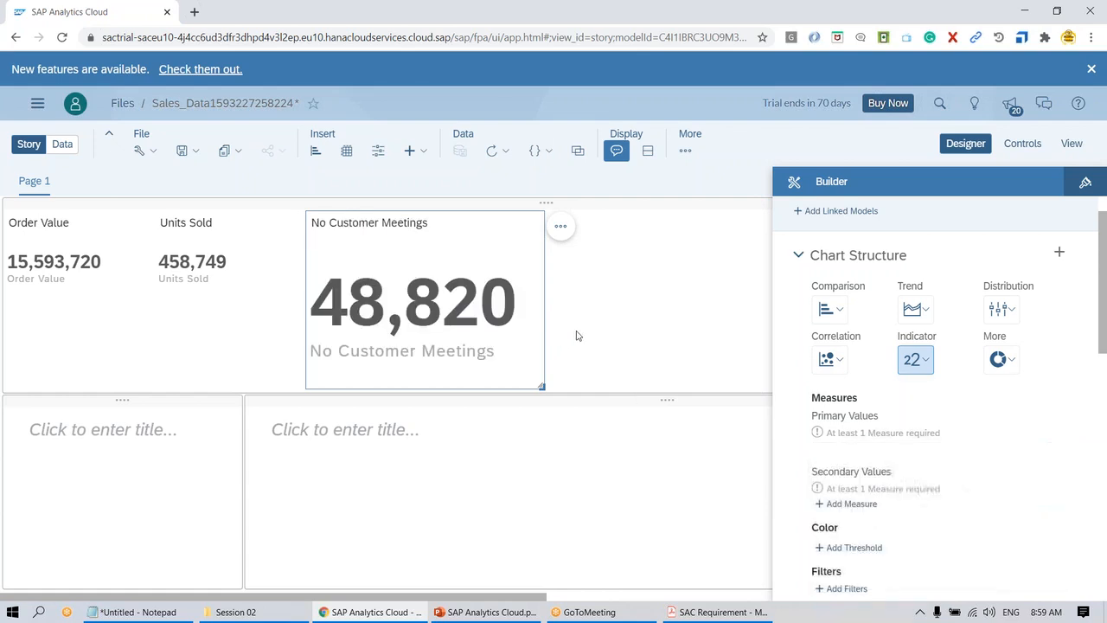
Step: Shrink the No Customer Meetings numeric point to the height of the other two in the upper lane
left_click_drag(541, 387, 483, 296)
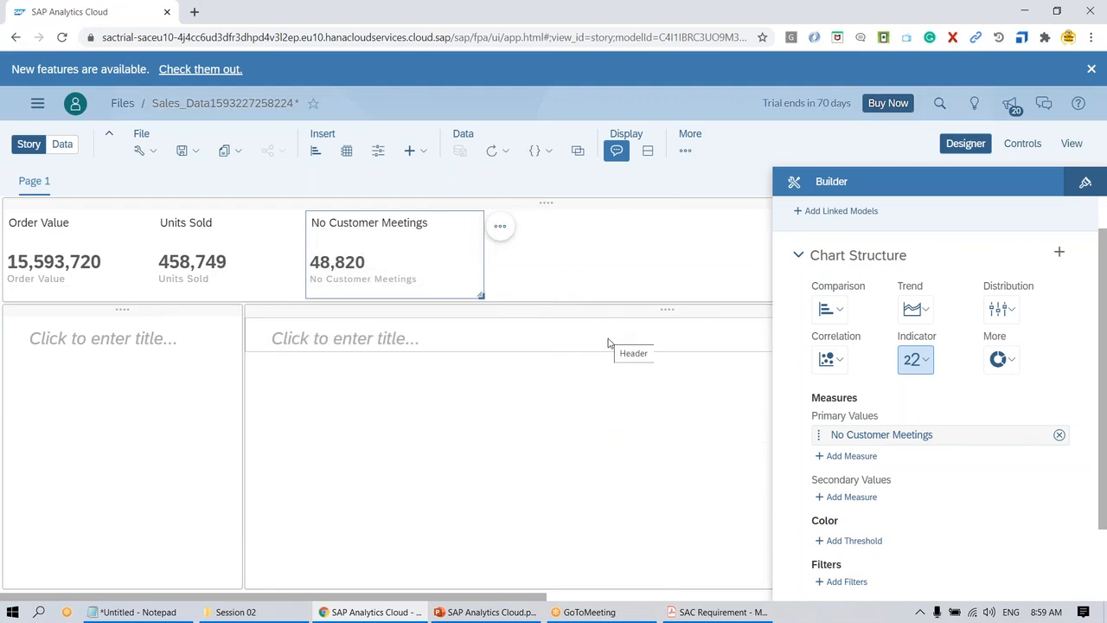
left_click(579, 541)
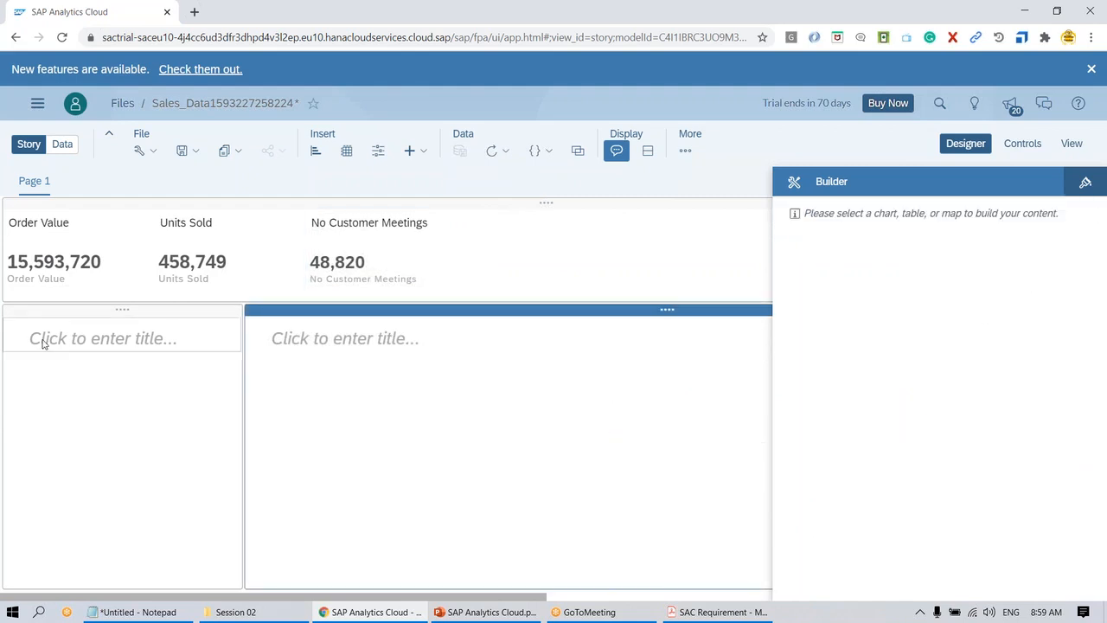
left_click(568, 276)
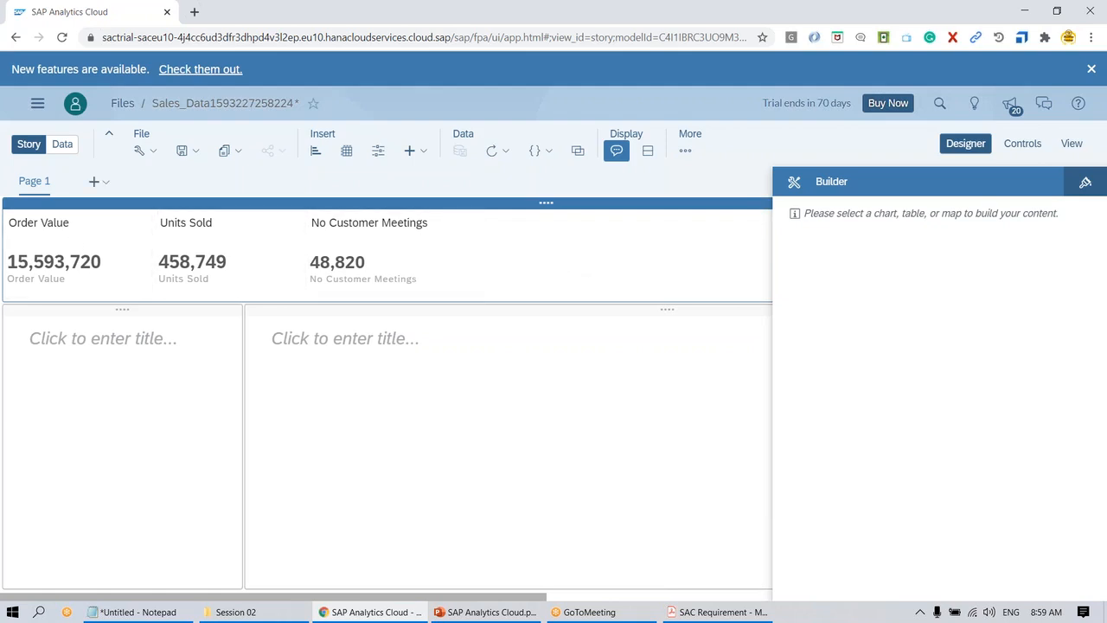
Step: Rename Page 1 of the story to Overview
left_click(59, 185)
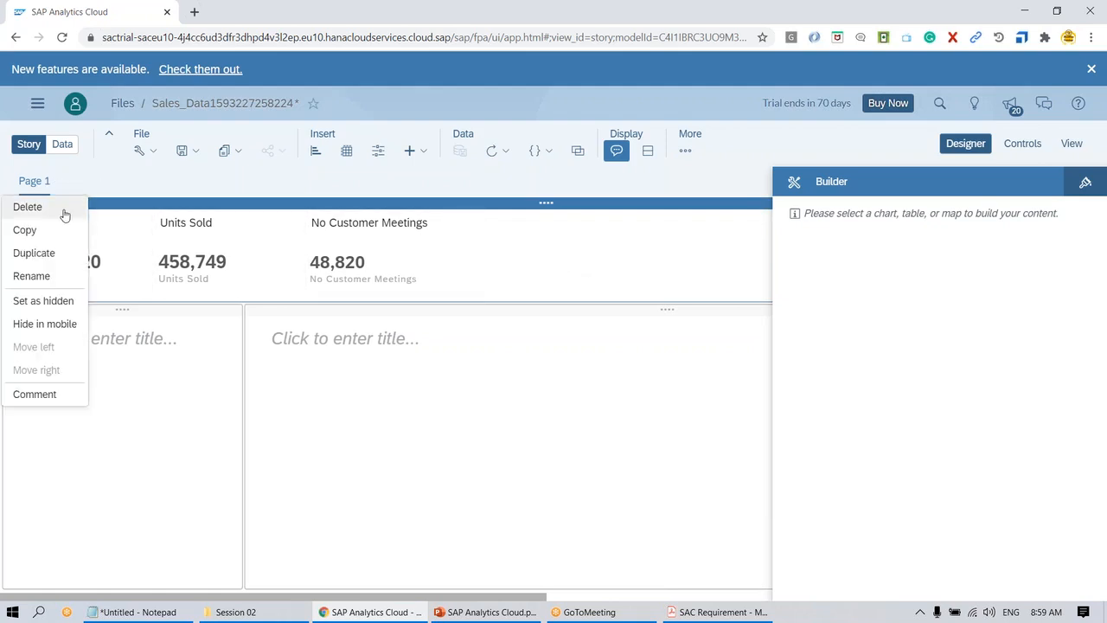
left_click(52, 276)
left_click_drag(433, 329, 309, 328)
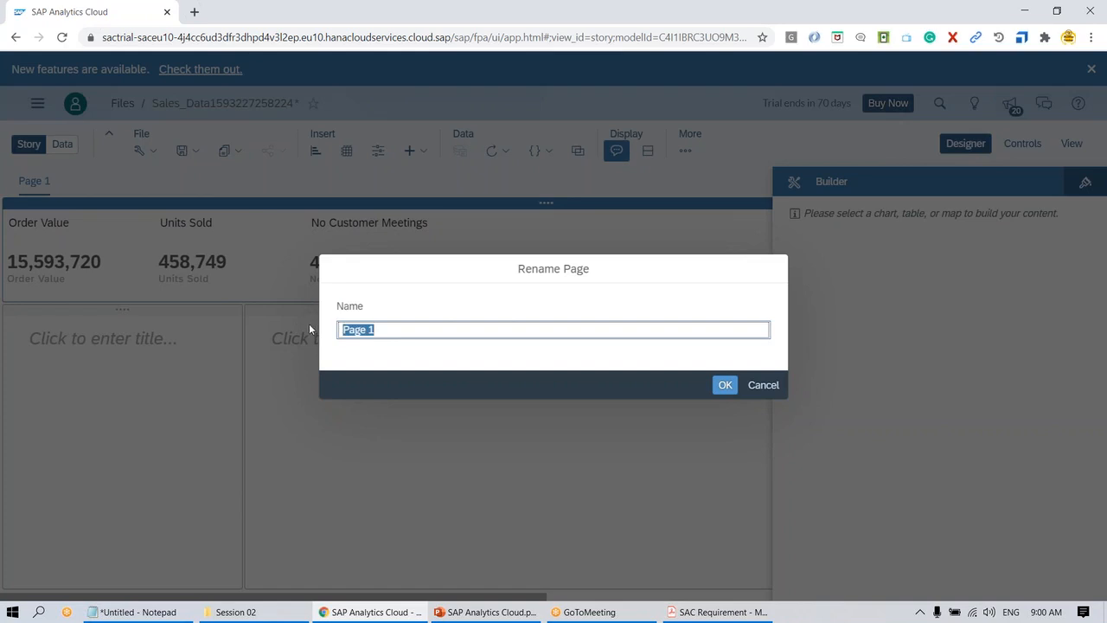
type("Overview")
left_click(723, 388)
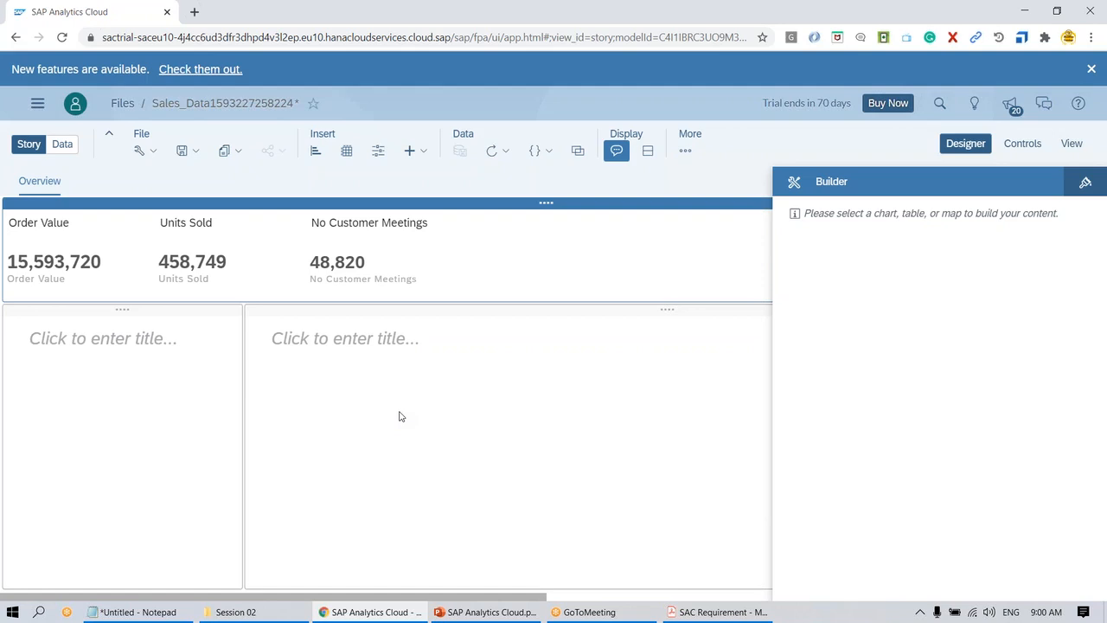
Step: Start saving the story, create a new folder named SACBatch1 in My Files and open it as the save location
left_click(188, 150)
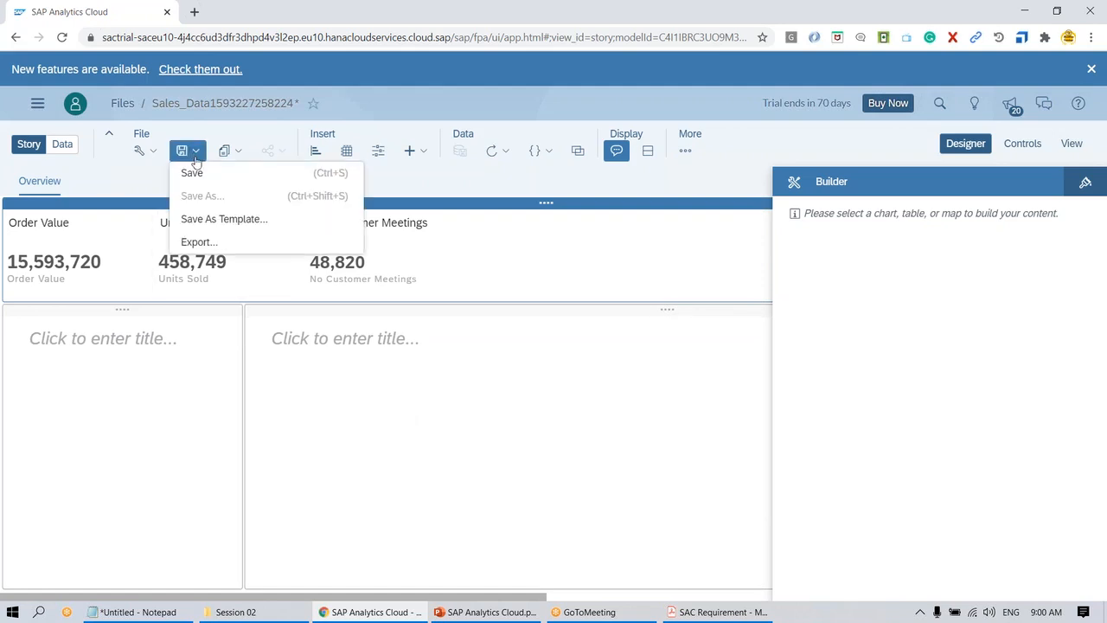
left_click(198, 177)
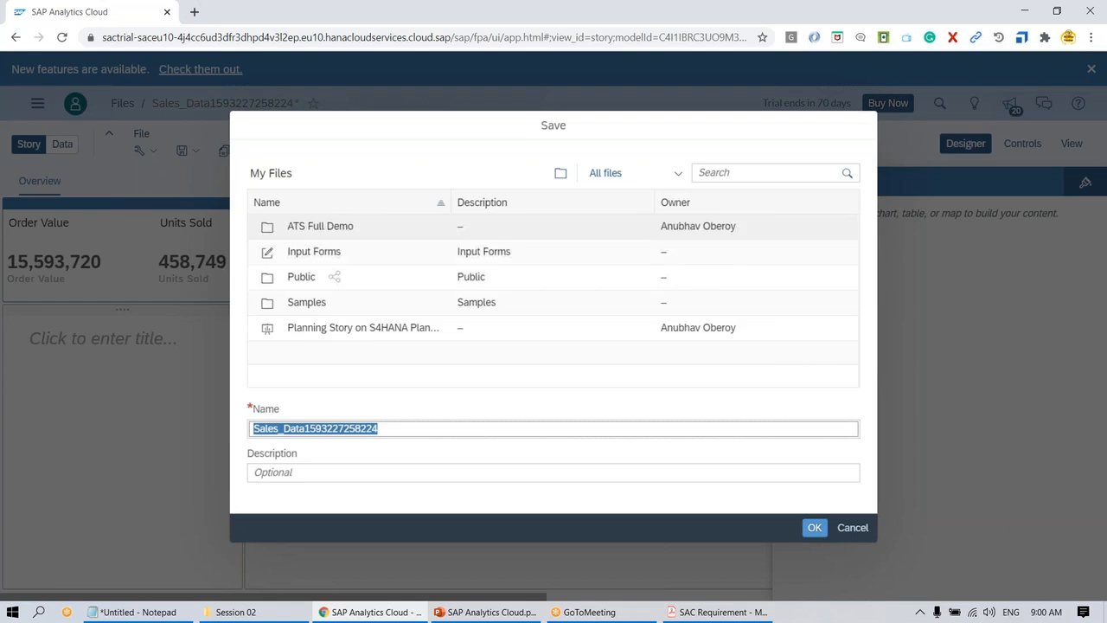
left_click(560, 181)
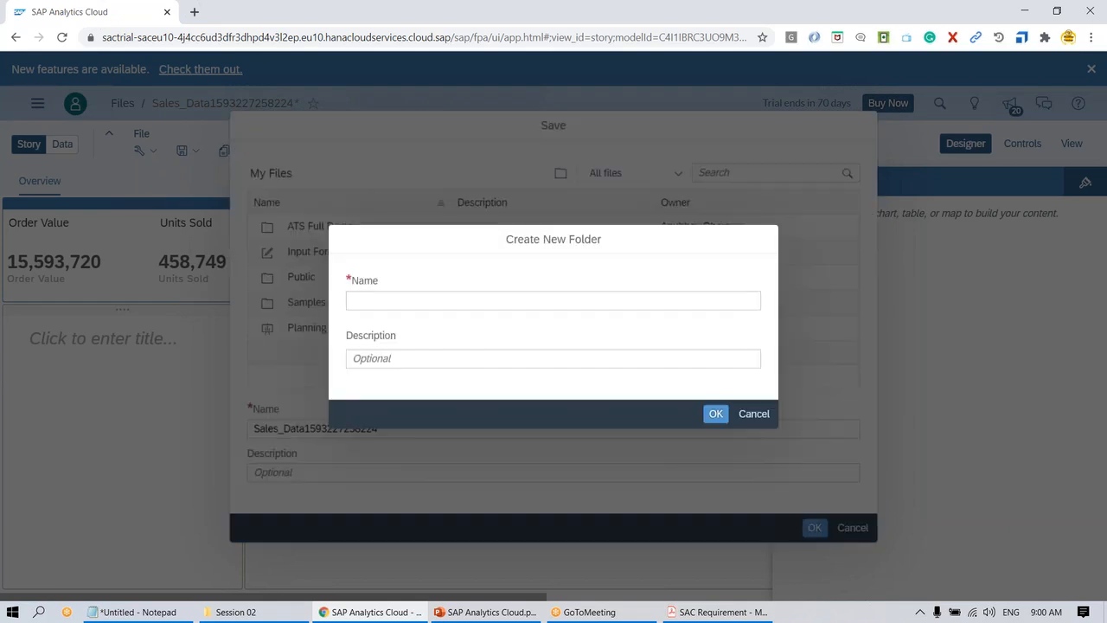
type("SACBatch1")
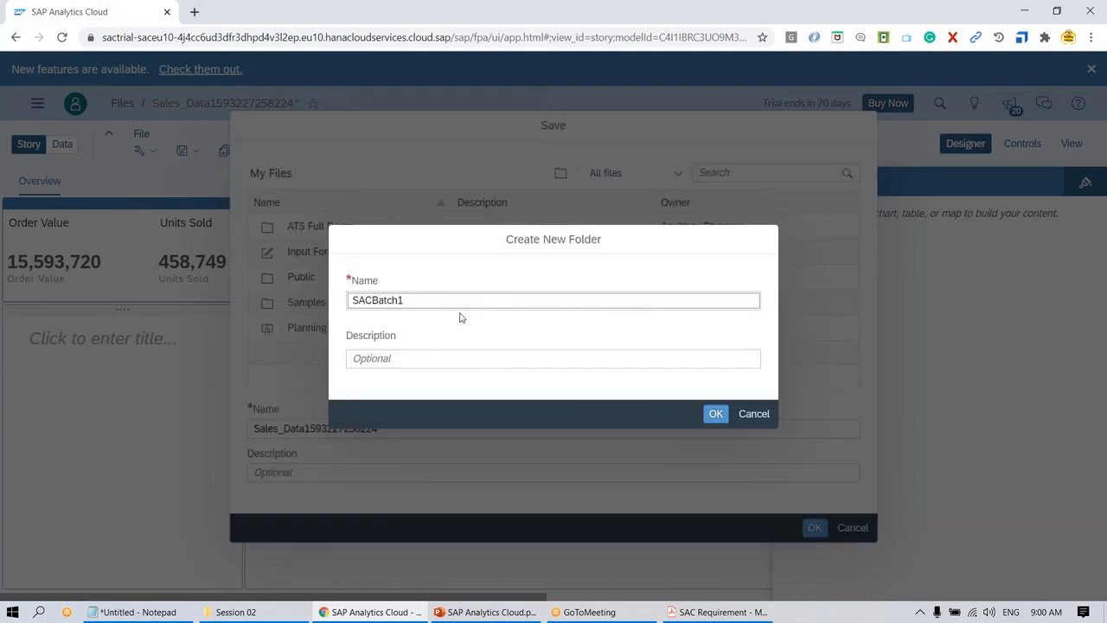
left_click(716, 416)
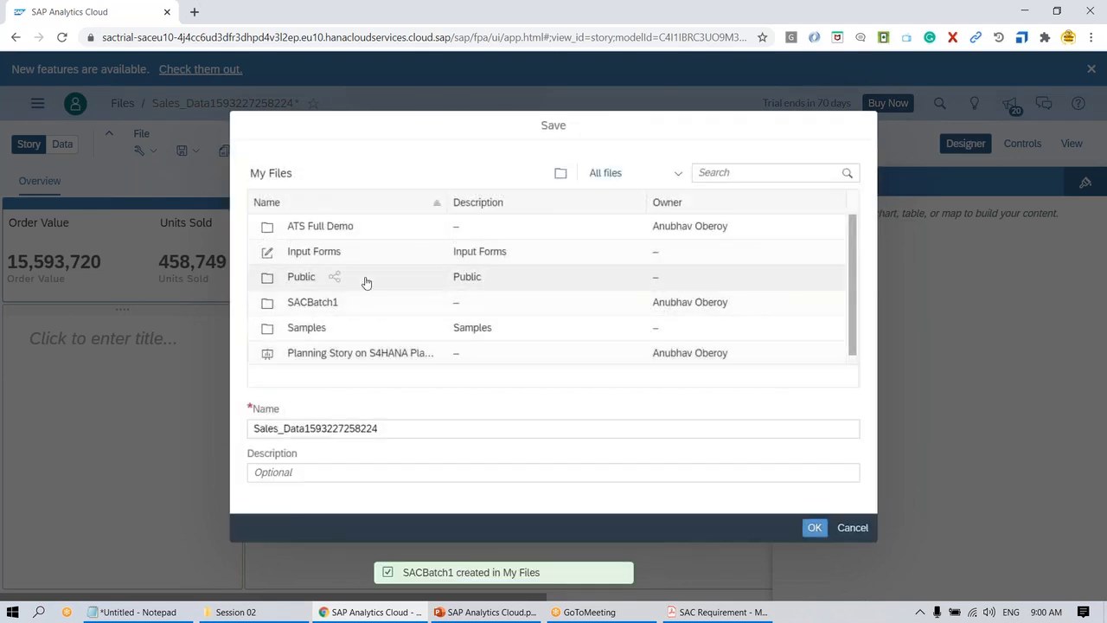
left_click(311, 306)
Step: Save the story in SACBatch1 as Sales_Dashboard_Basic_ plus the author's name, with a description crediting the author as per Spec
left_click_drag(381, 429, 252, 428)
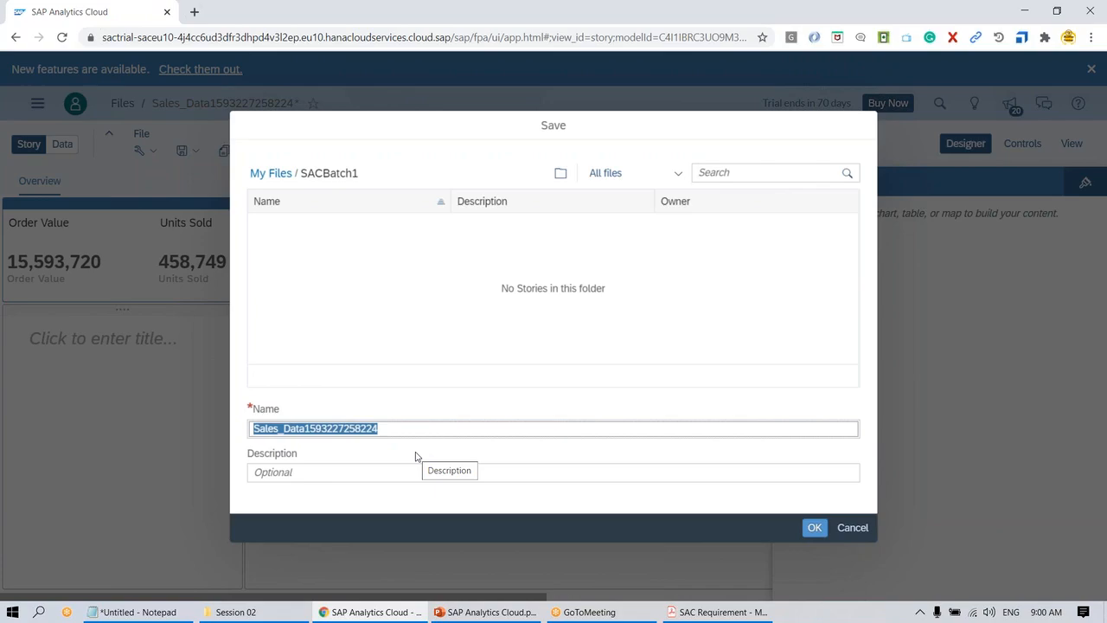
left_click(490, 611)
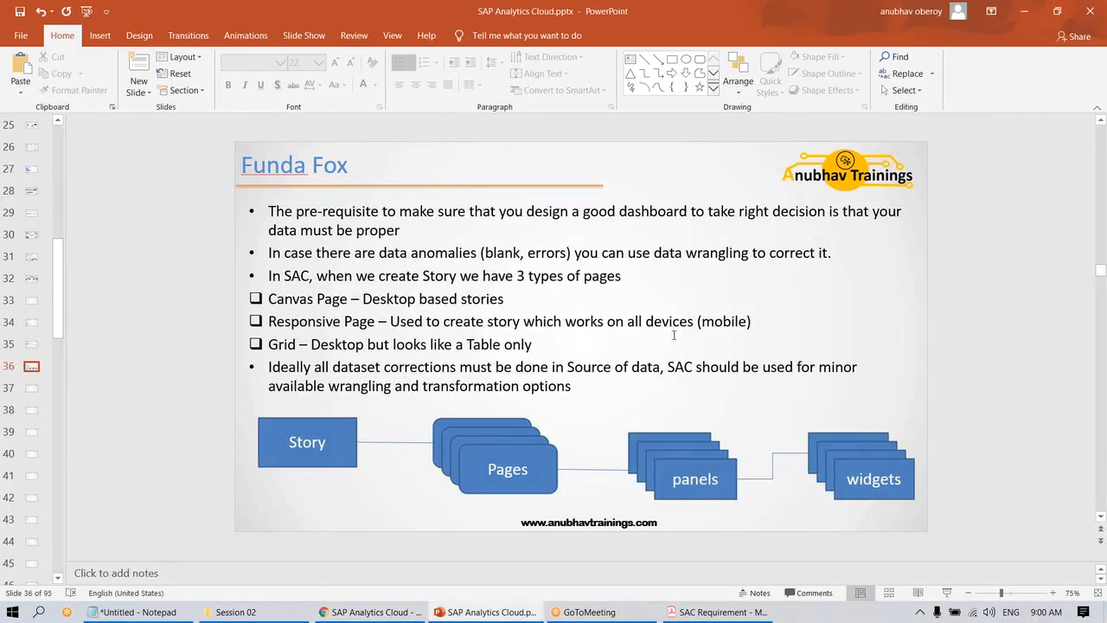
left_click(493, 614)
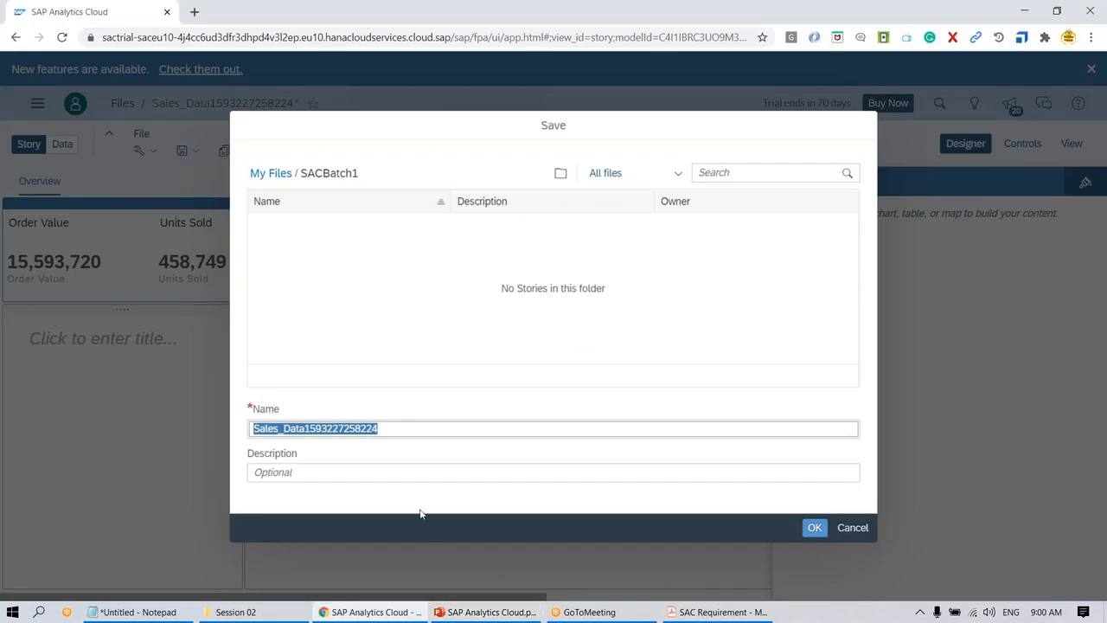
key("BackSpace")
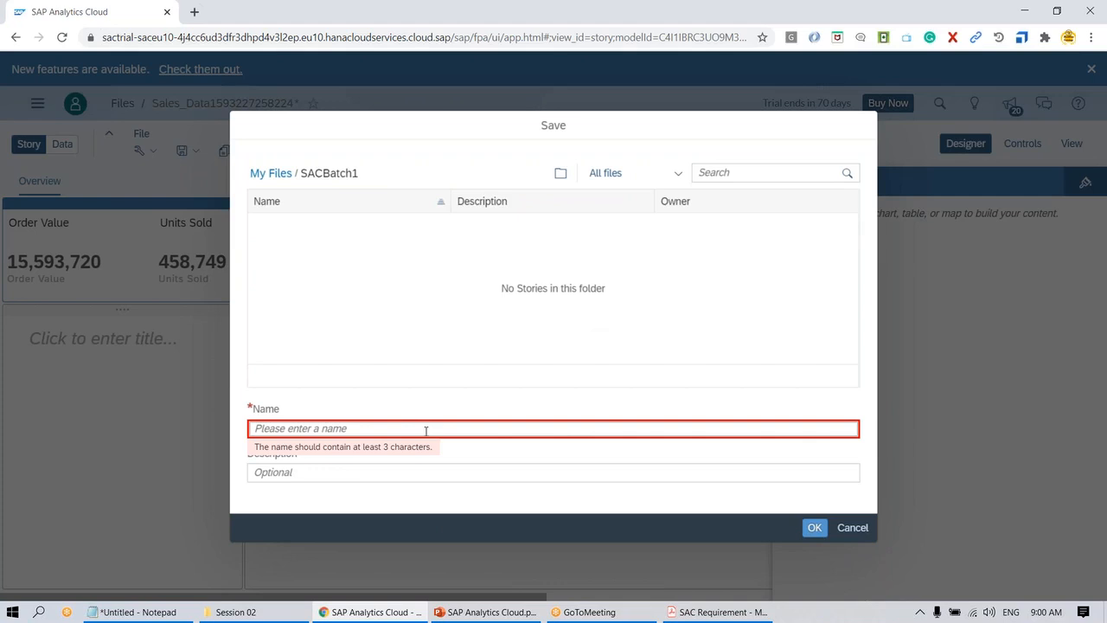
type("Sales")
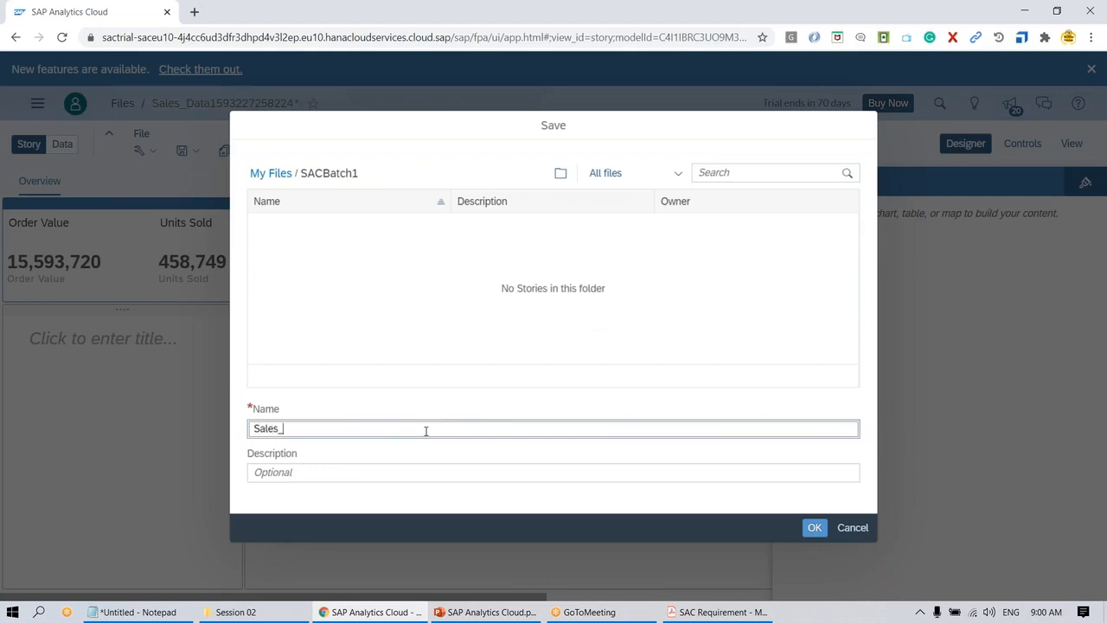
type("_Dashboard_Basic_Ann_J")
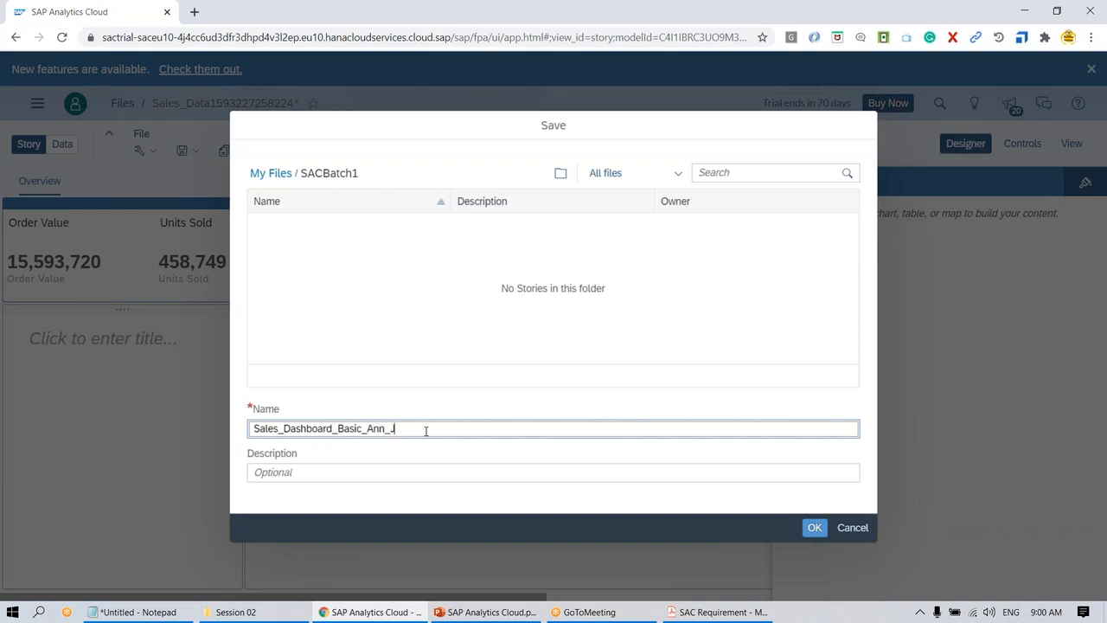
type("ackson")
left_click(388, 470)
type("Created by A")
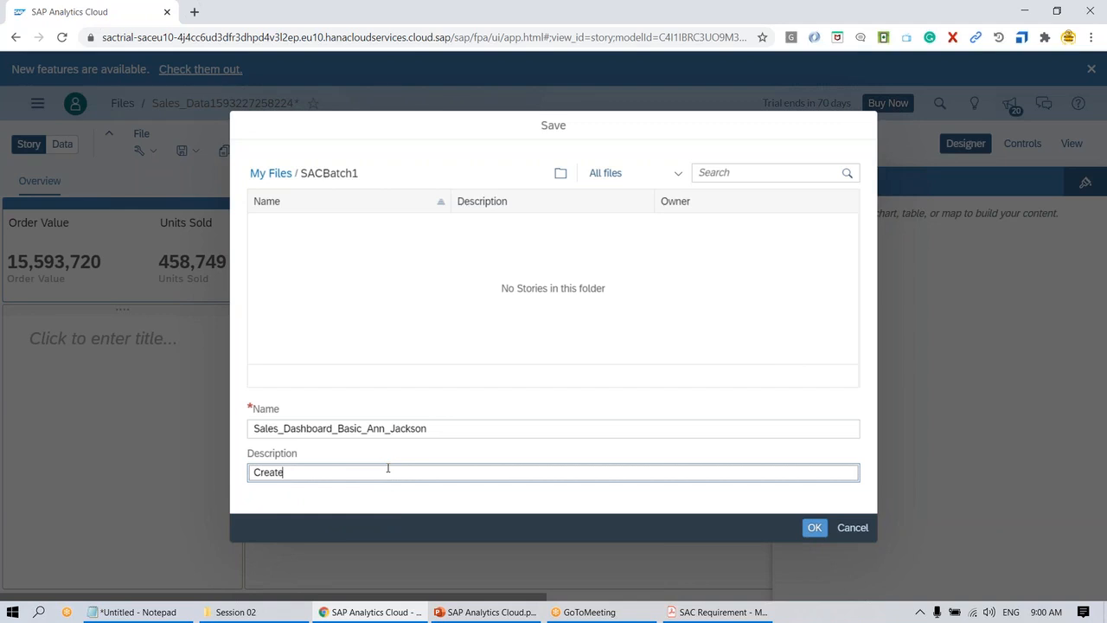
type("nn Jackson as per Spec")
left_click(816, 531)
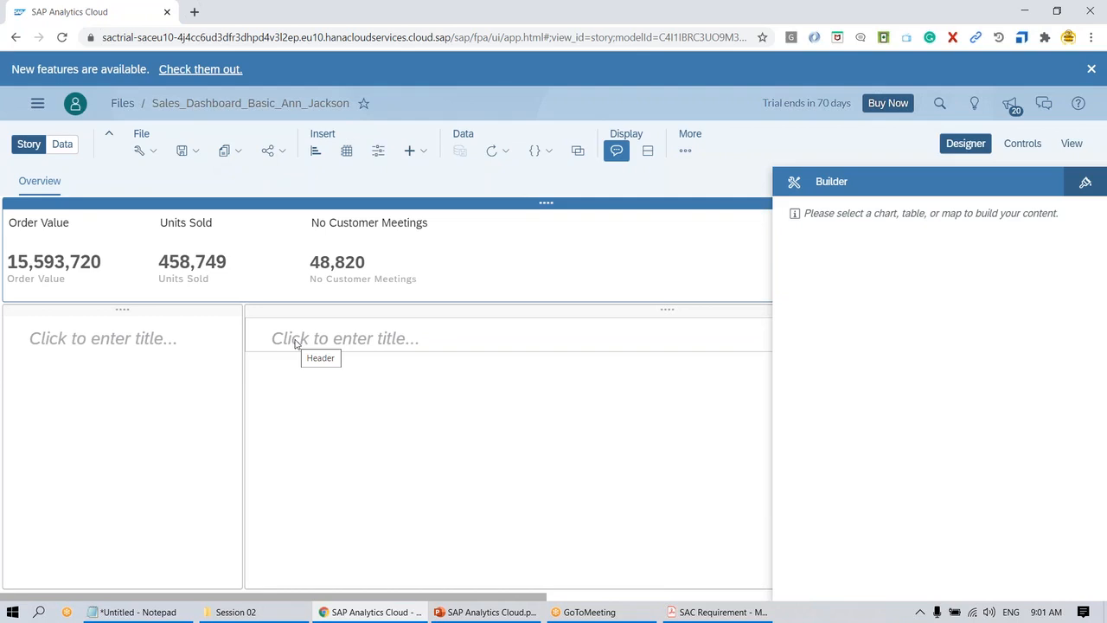
Step: Hide the Designer and remove the empty title headers from both lower lanes of the Overview page
left_click(967, 145)
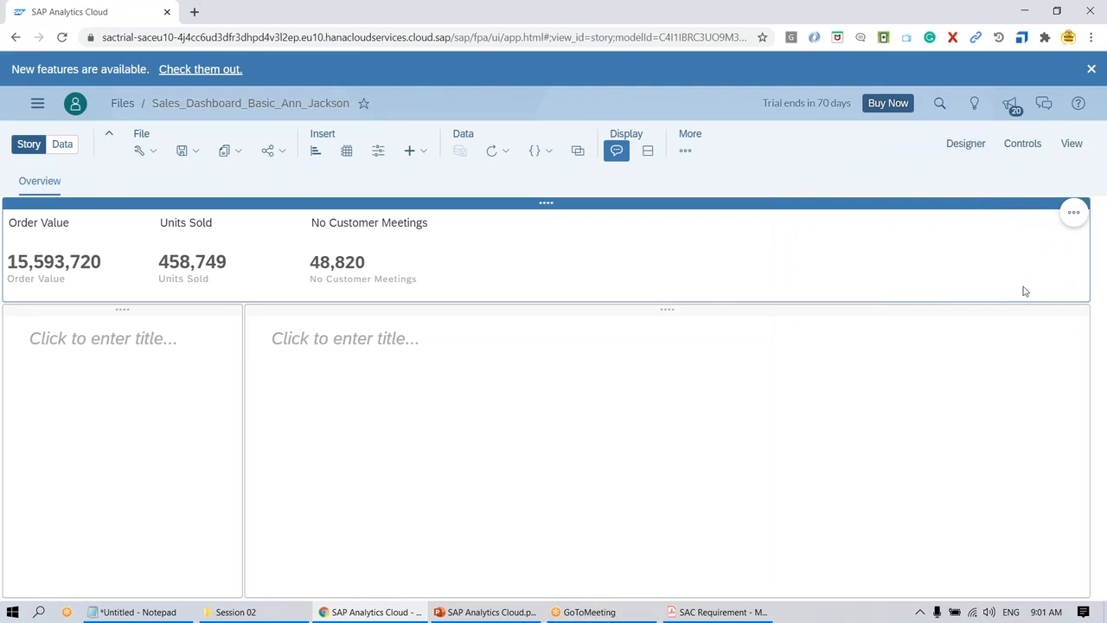
left_click(1073, 334)
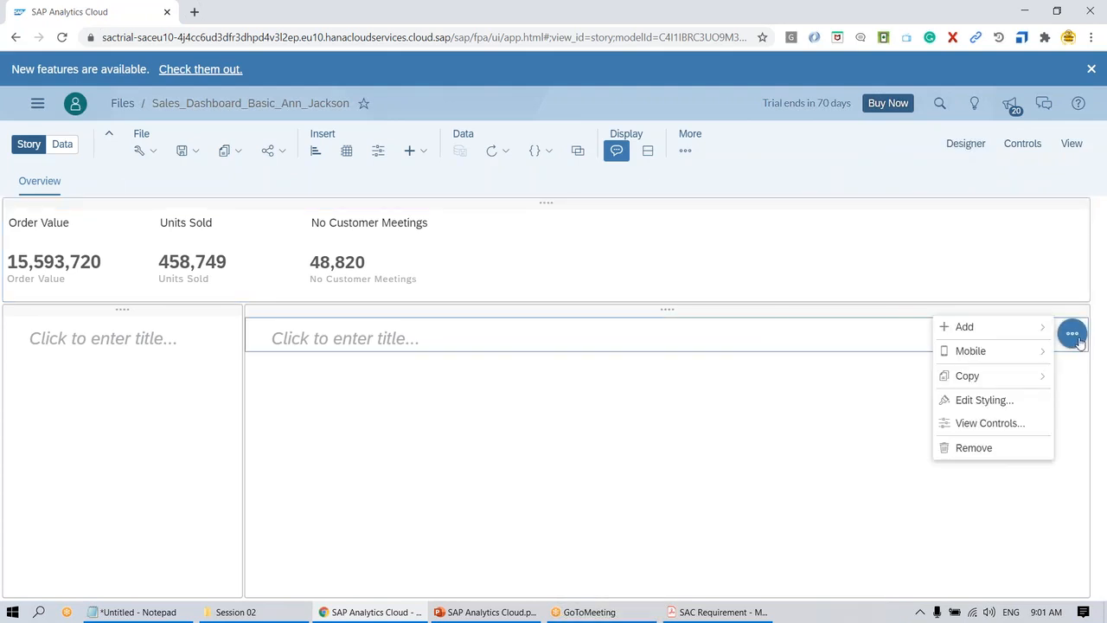
left_click(978, 448)
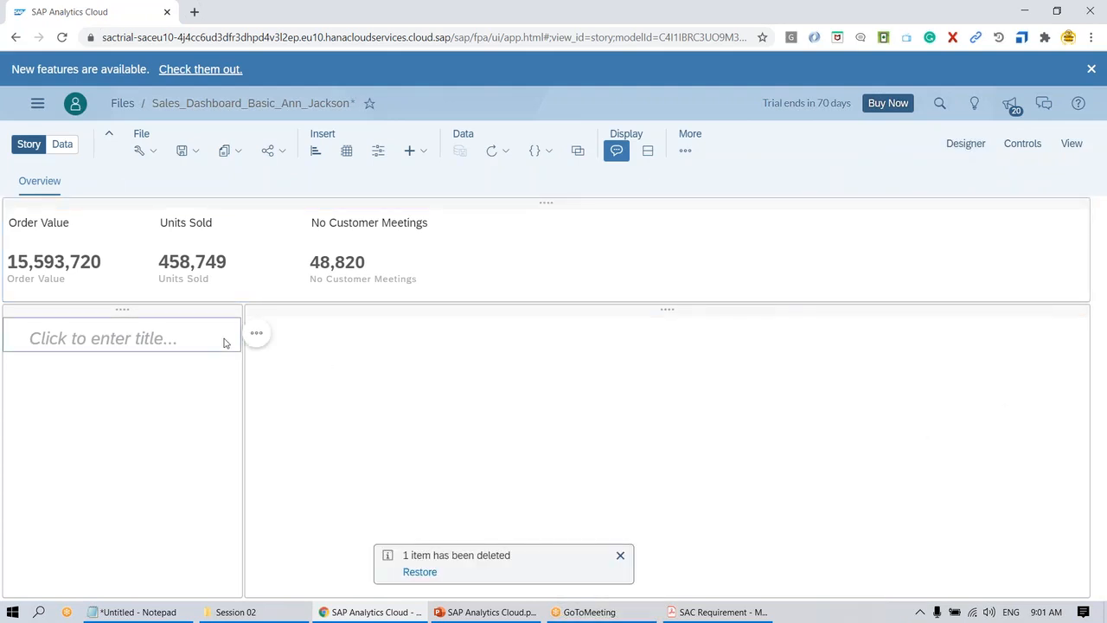
left_click(256, 333)
left_click(302, 448)
left_click(477, 442)
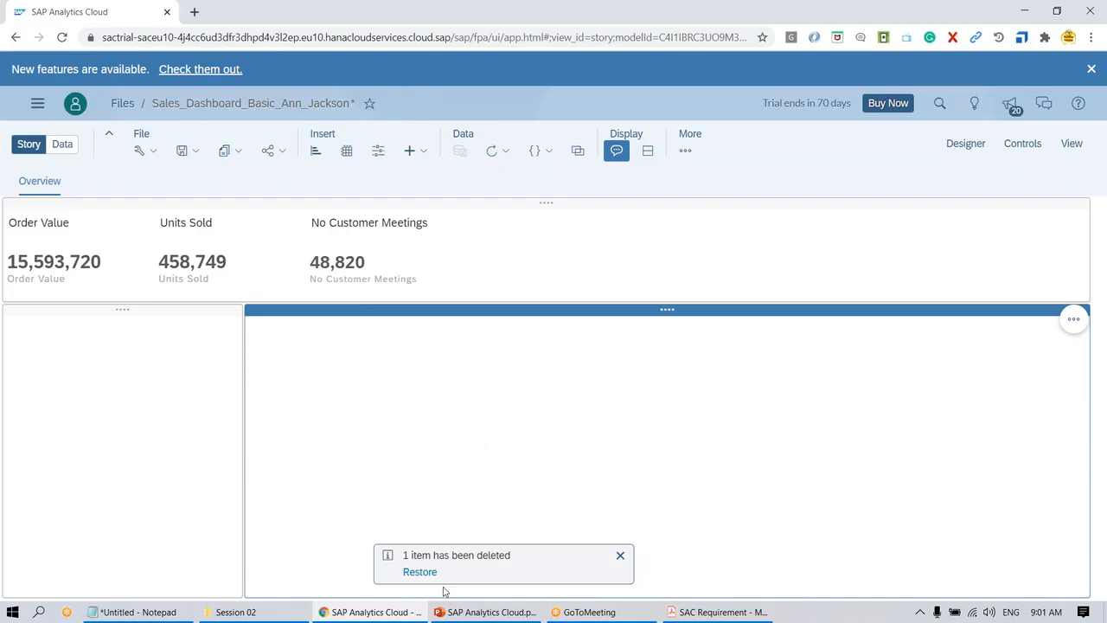
Step: Switch to the SAC Requirement PDF and examine the self-practice introduction and the Advance page mockup on page 6
left_click(450, 612)
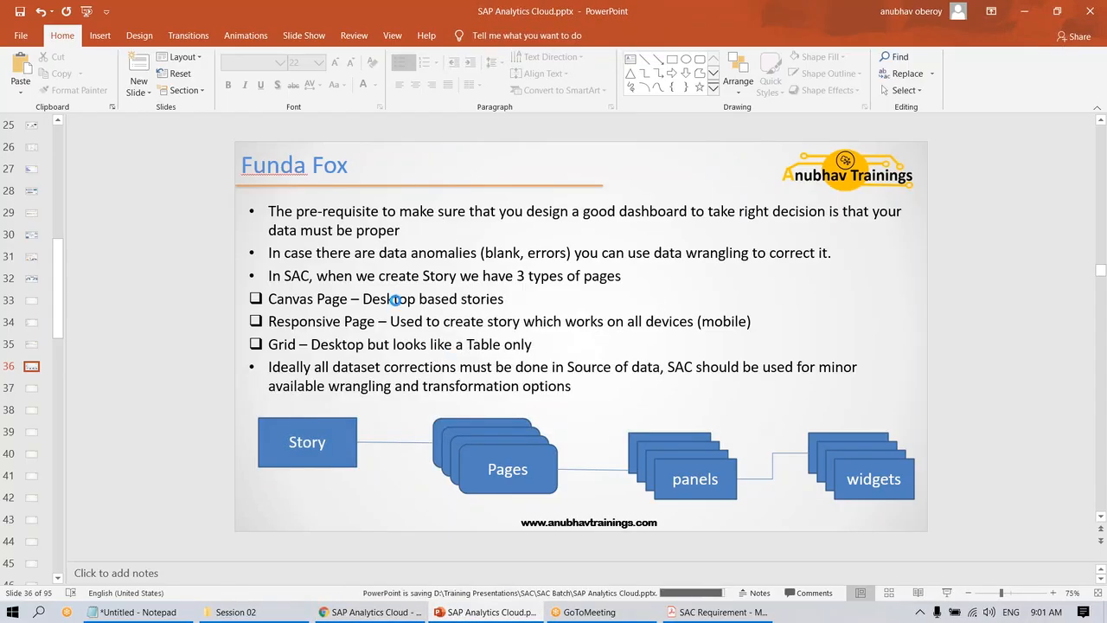
scroll(581, 336, "up", 1)
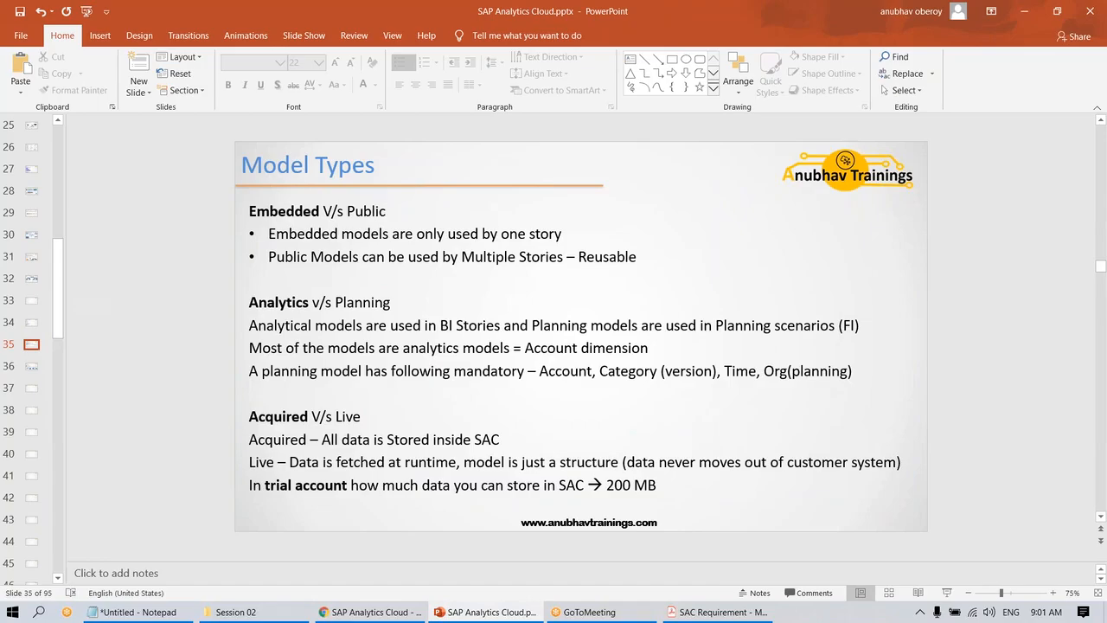
left_click(718, 612)
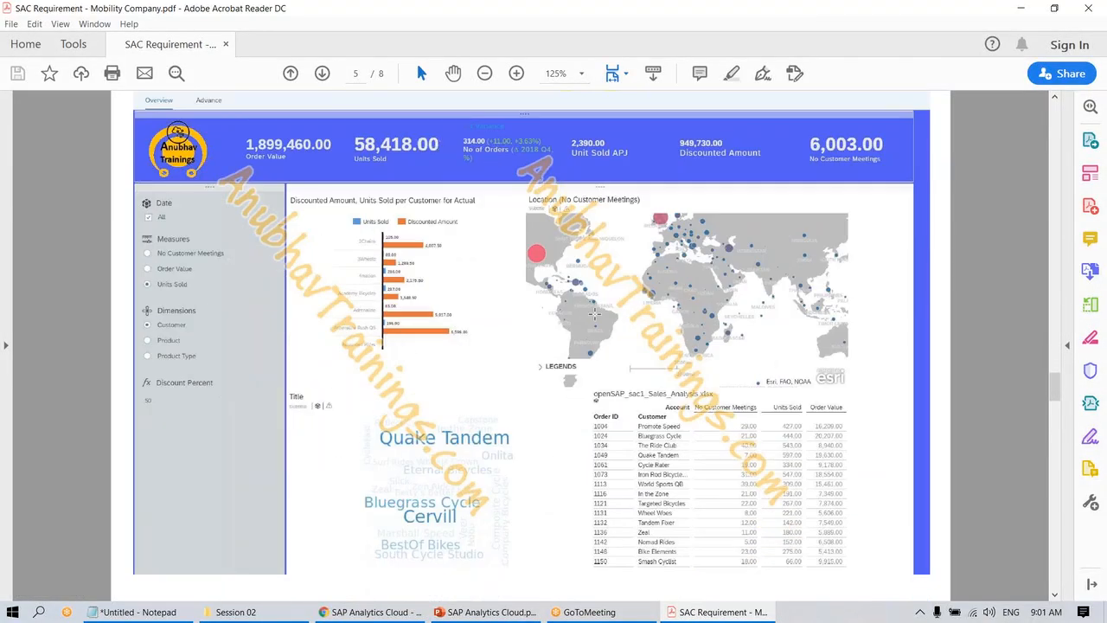
scroll(594, 313, "down", 10)
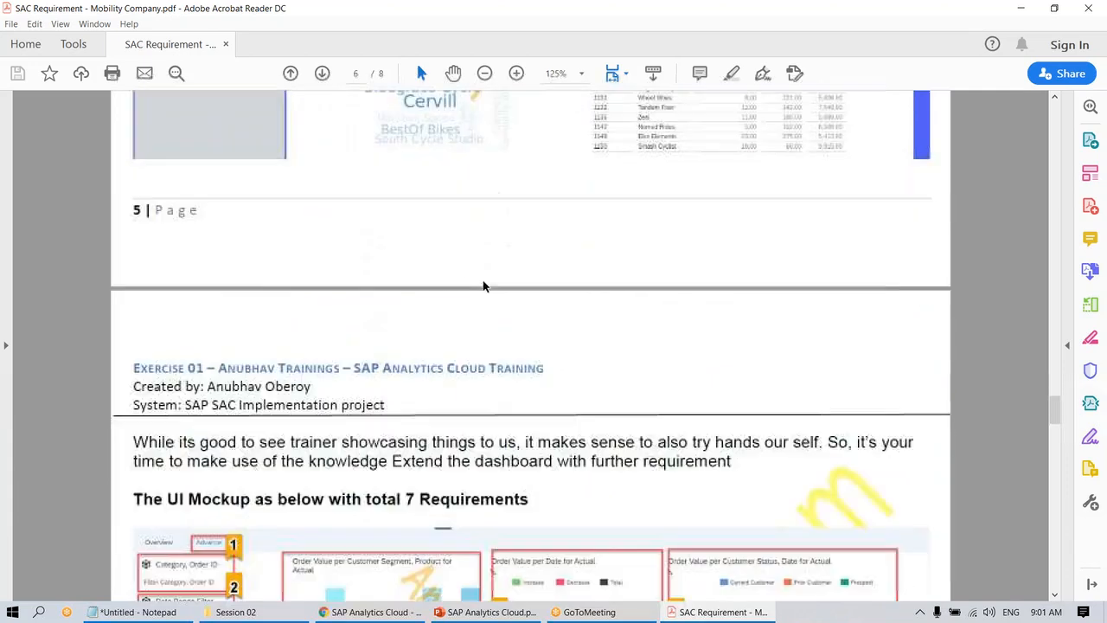
left_click_drag(132, 248, 820, 252)
left_click(524, 249)
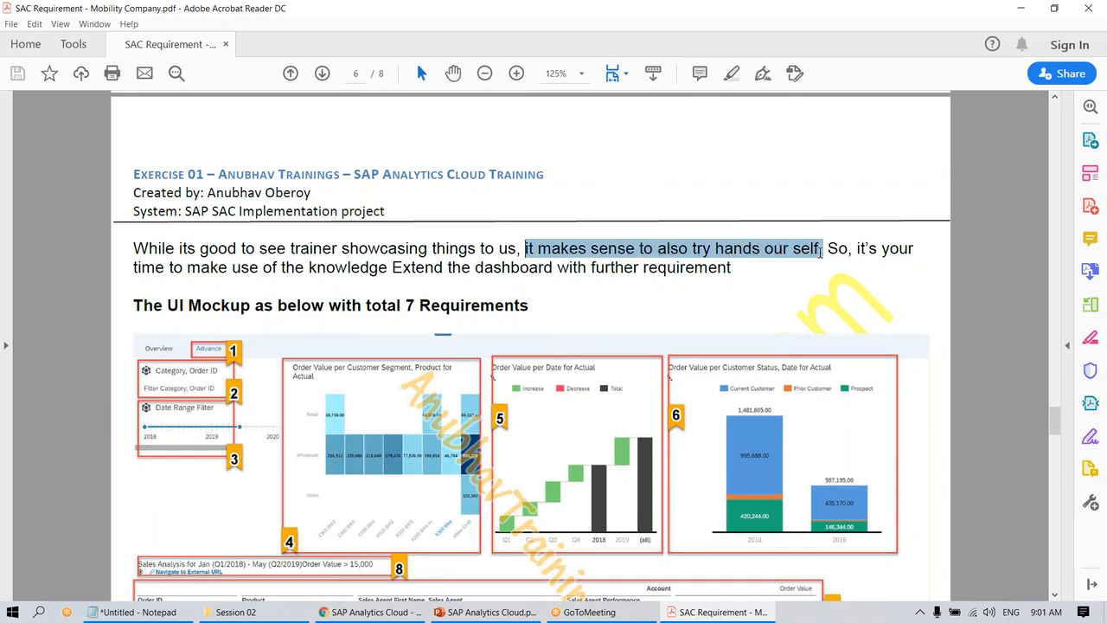
left_click(821, 252)
scroll(401, 337, "down", 5)
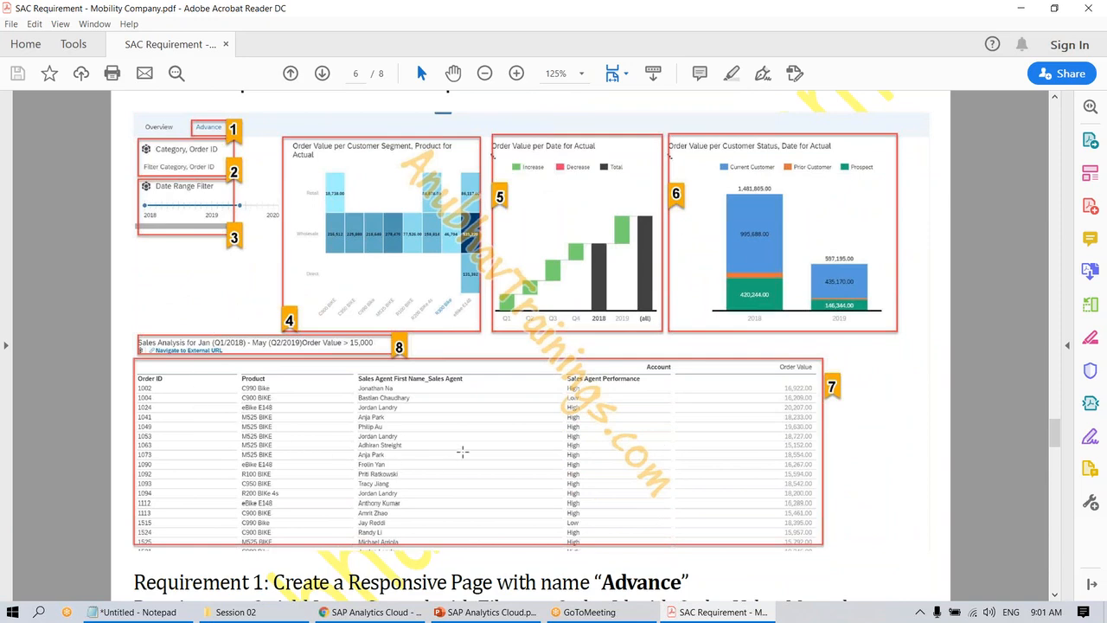
Step: Read through the Advance page requirements to the end of the PDF and return to their mockup
scroll(462, 450, "down", 5)
scroll(462, 429, "down", 20)
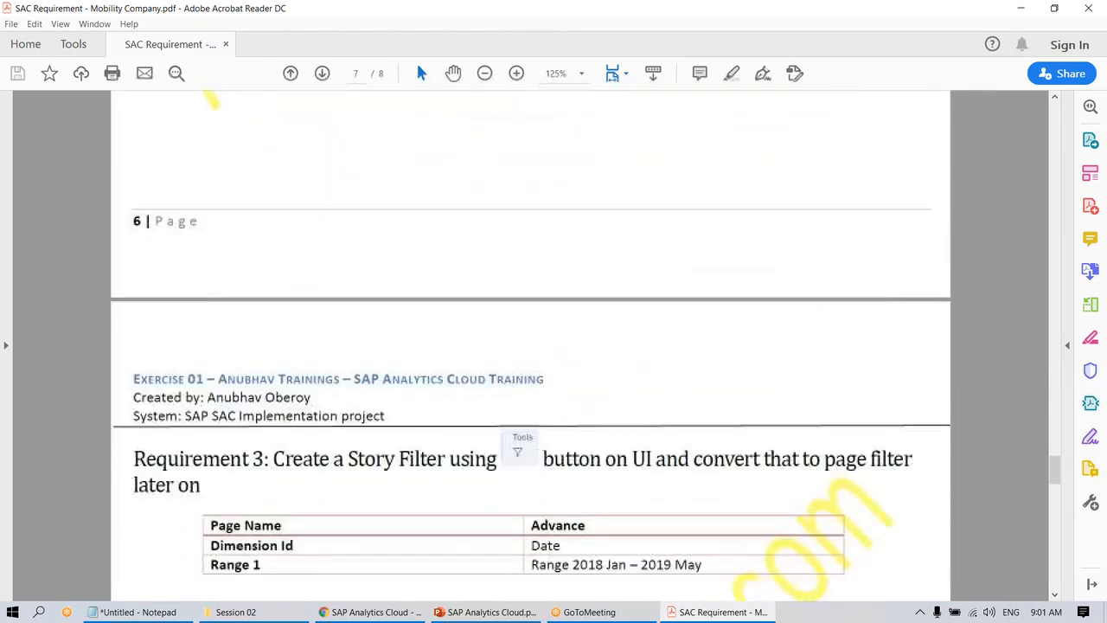
scroll(531, 346, "down", 20)
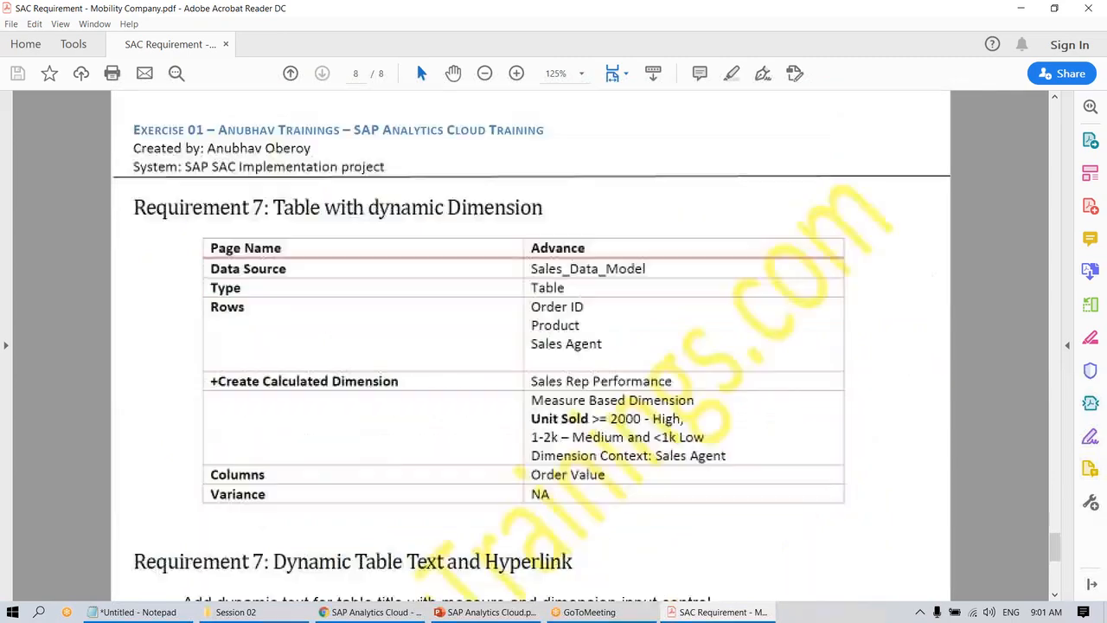
scroll(456, 418, "up", 20)
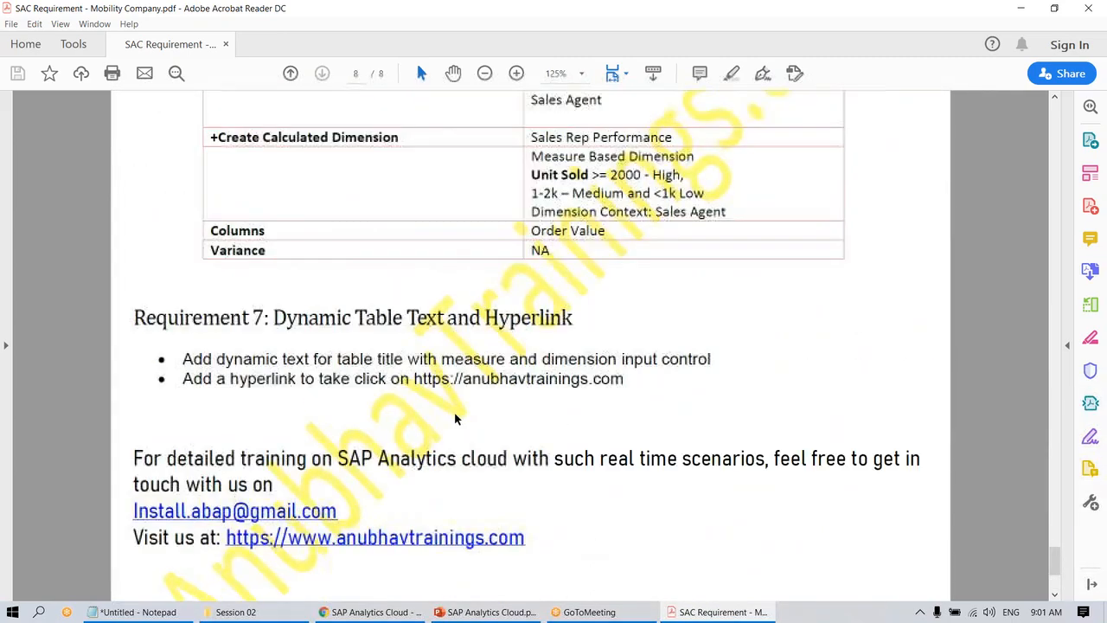
scroll(454, 417, "up", 20)
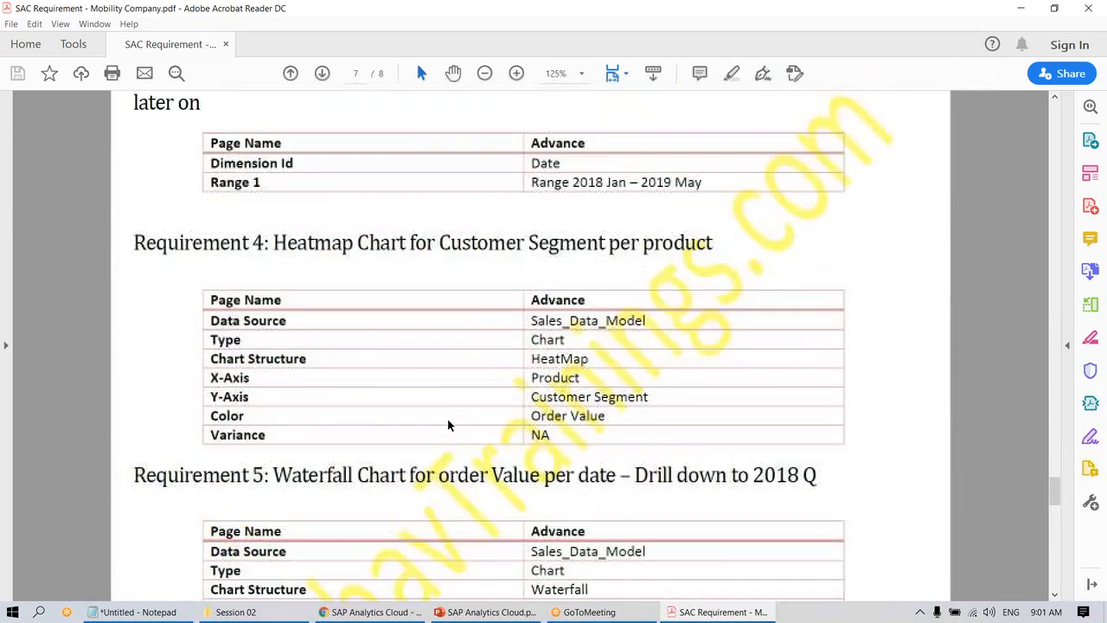
scroll(531, 347, "up", 20)
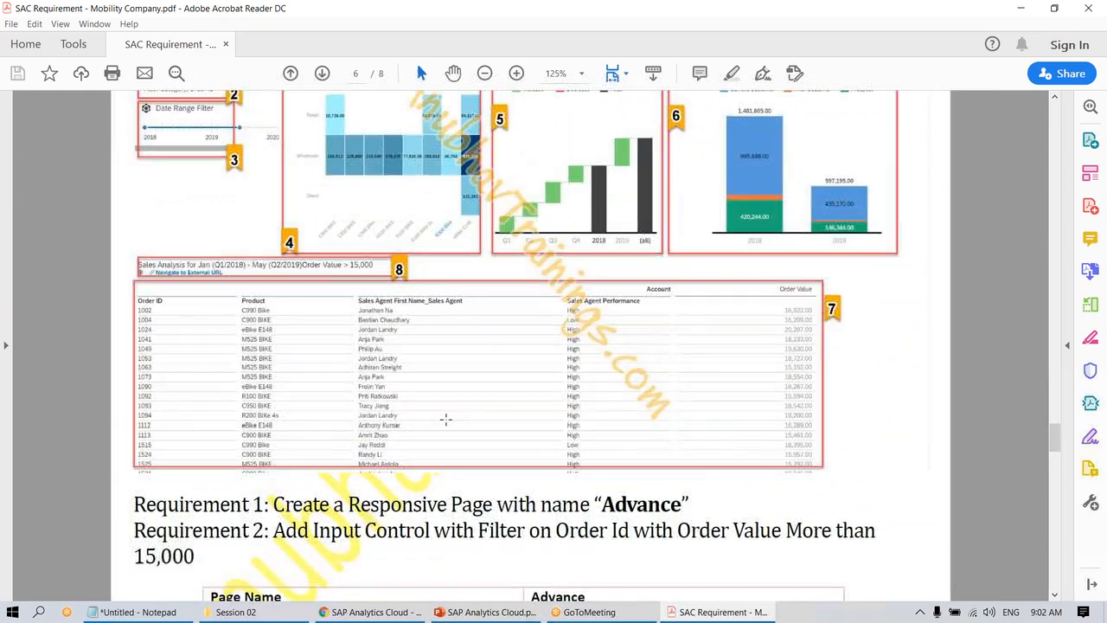
scroll(381, 98, "down", 5)
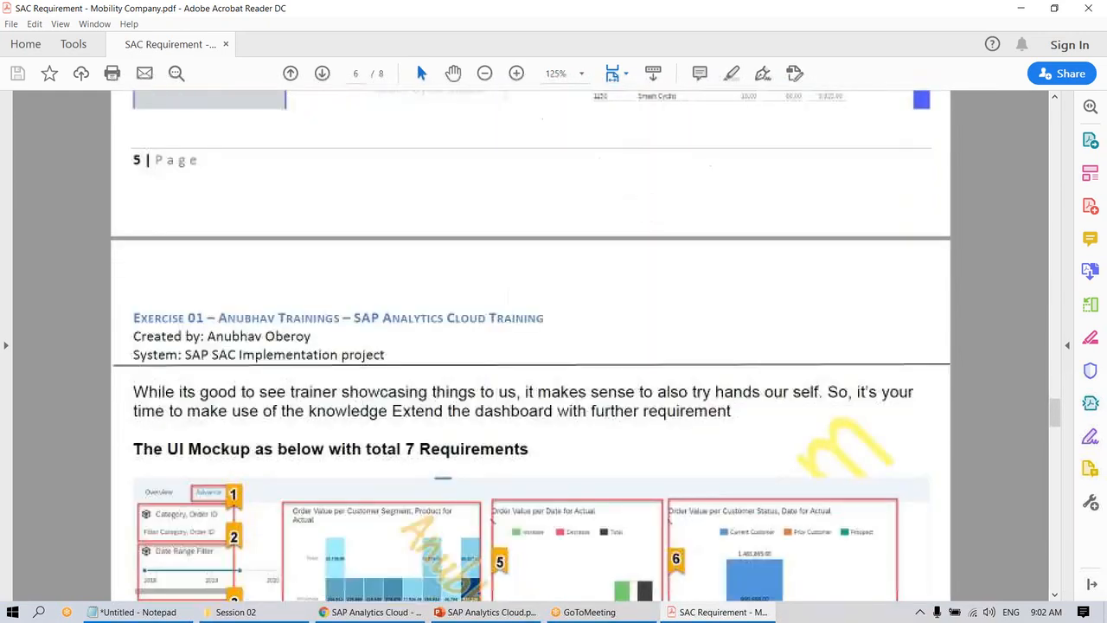
scroll(531, 346, "down", 5)
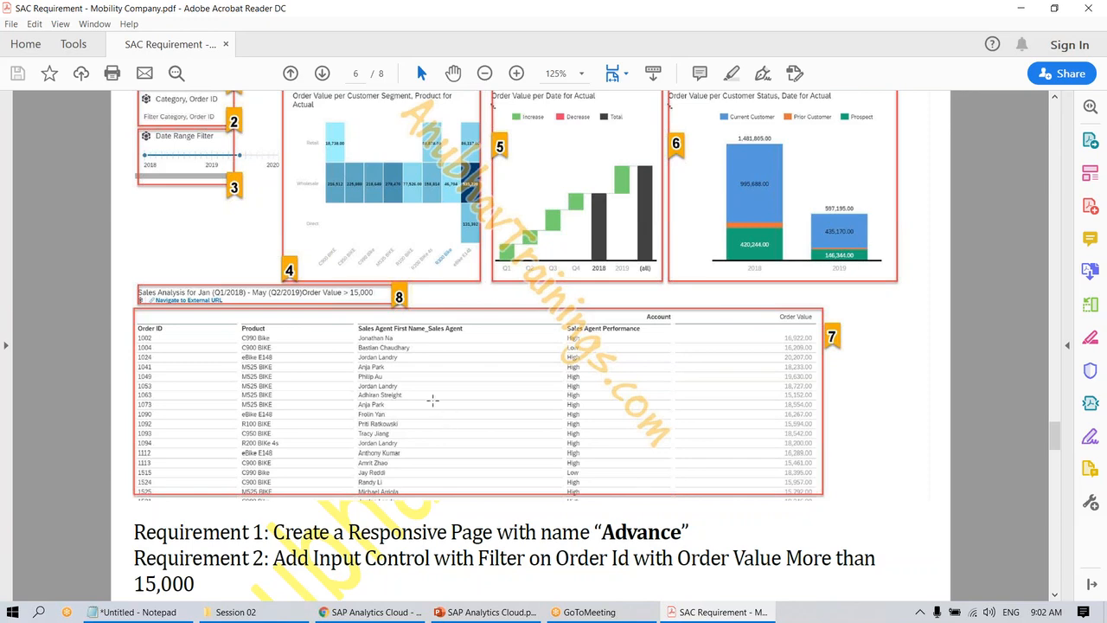
Step: Examine the Overview page mockup under Requirement 10, including its numeric points, input controls, charts, map and table
scroll(432, 400, "up", 15)
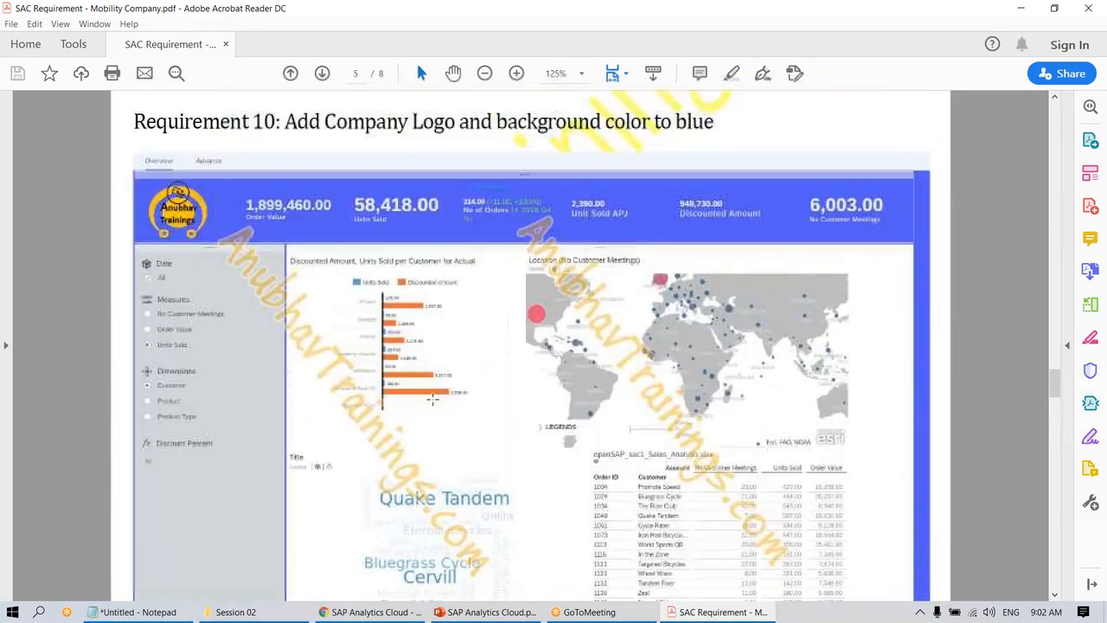
scroll(437, 394, "down", 1)
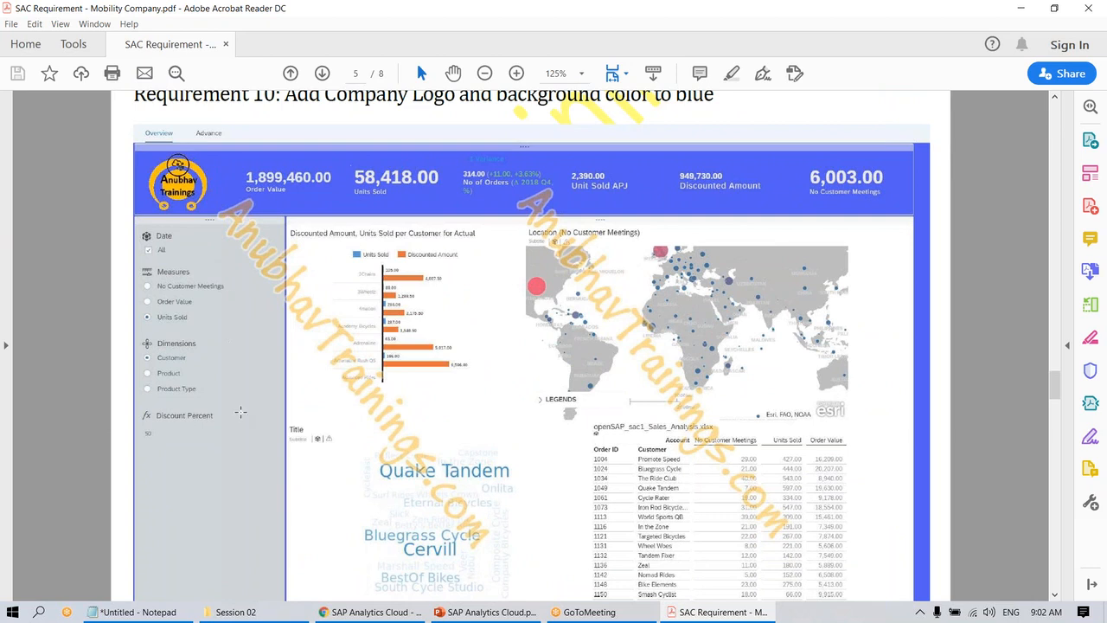
scroll(636, 294, "down", 2)
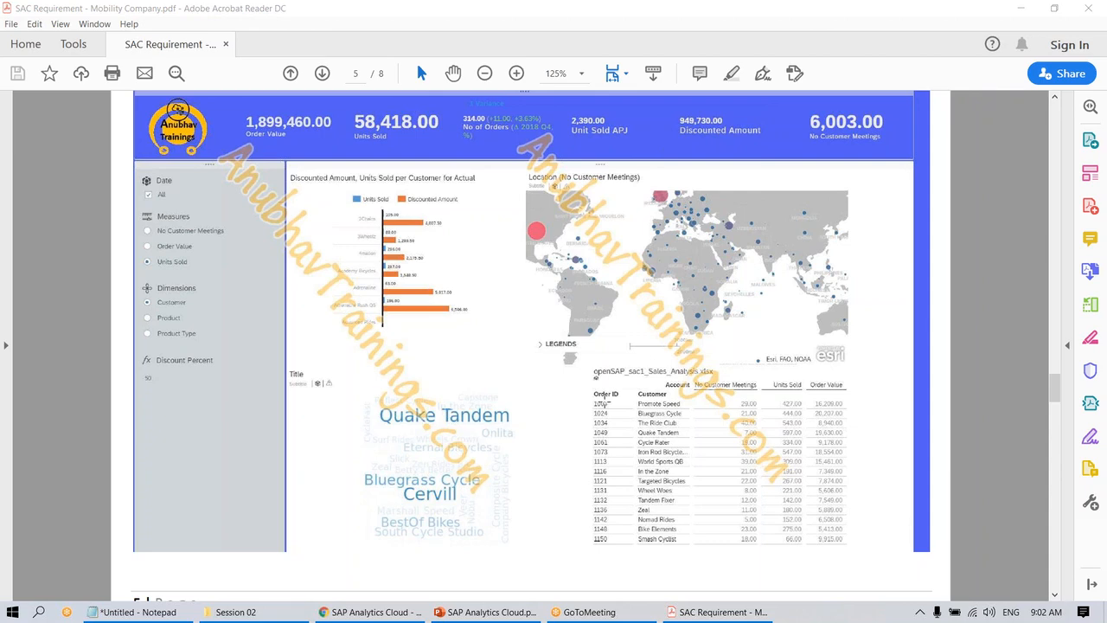
Step: Switch to the PowerPoint deck, look through the slides around Model Types, and return to the story in Chrome
left_click(487, 612)
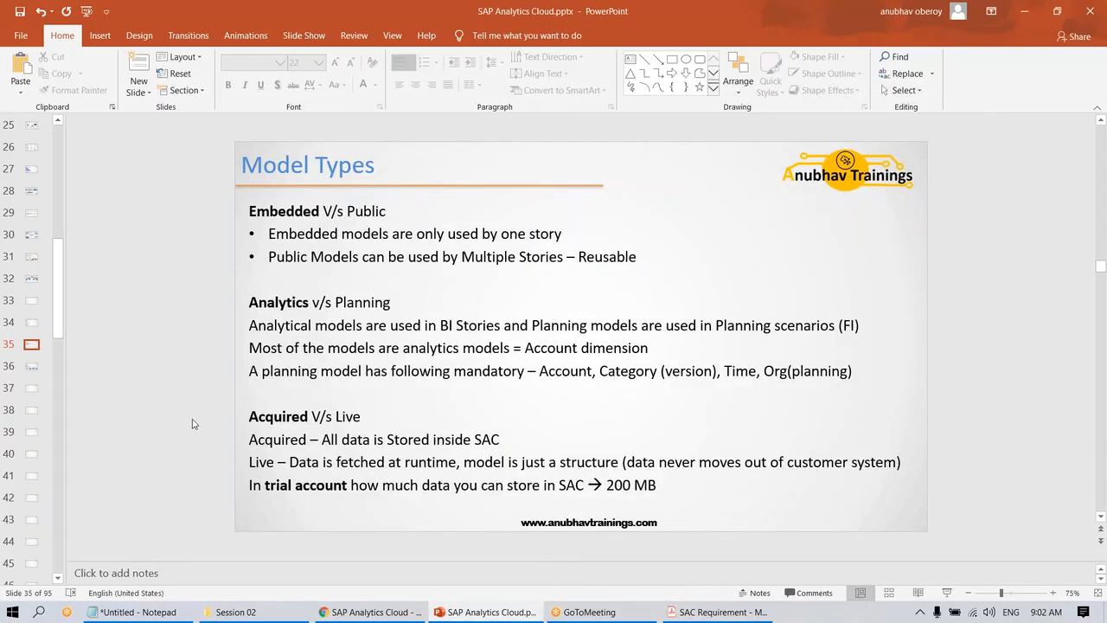
scroll(193, 424, "up", 2)
scroll(193, 423, "up", 2)
scroll(193, 424, "down", 4)
left_click(383, 612)
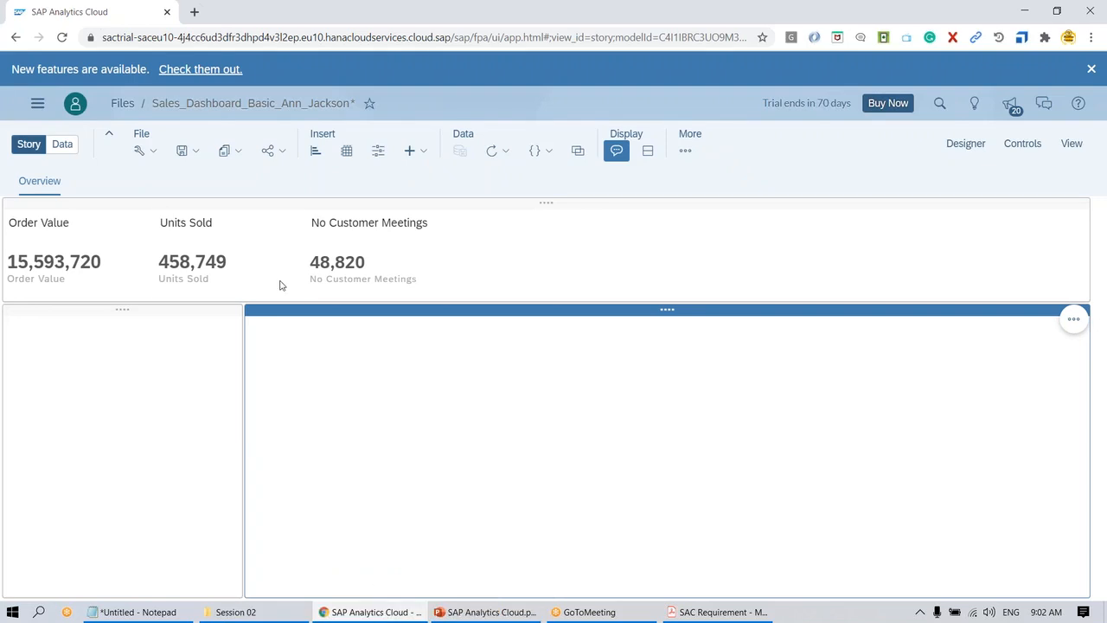
Step: Examine the Sales_Data dataset in the story's data view, checking its rows in grid mode and returning to data exploration
left_click(62, 144)
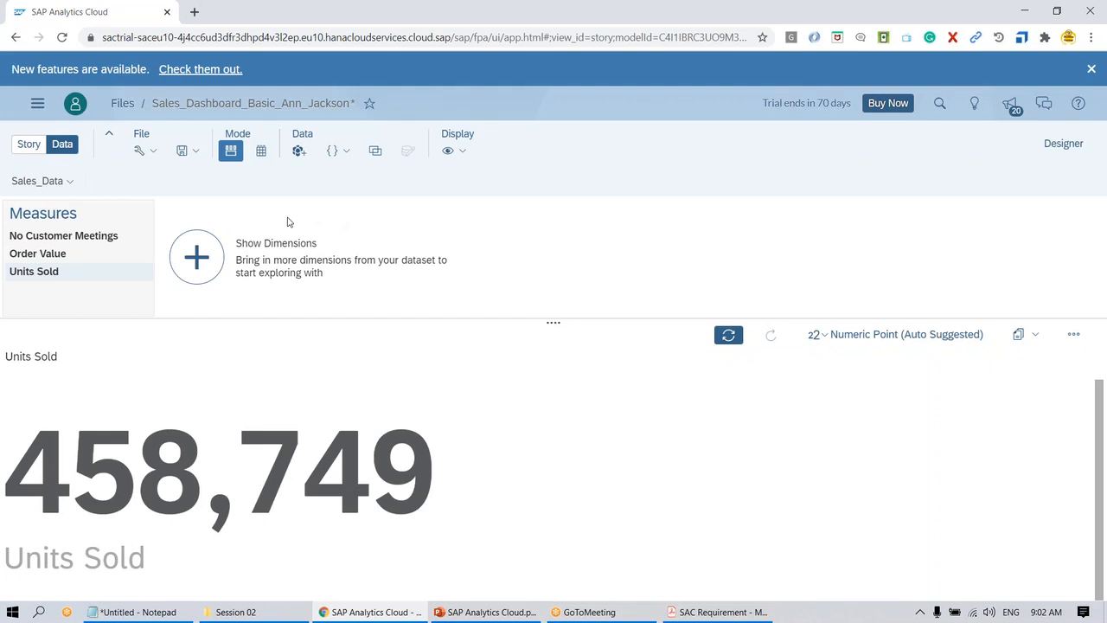
left_click(260, 152)
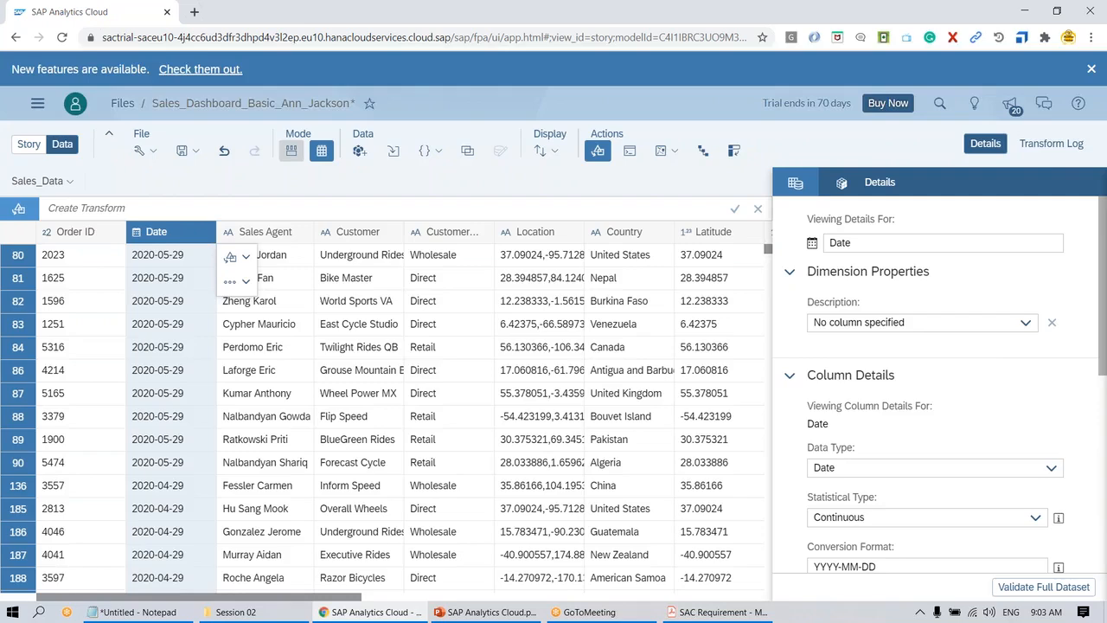
left_click(292, 151)
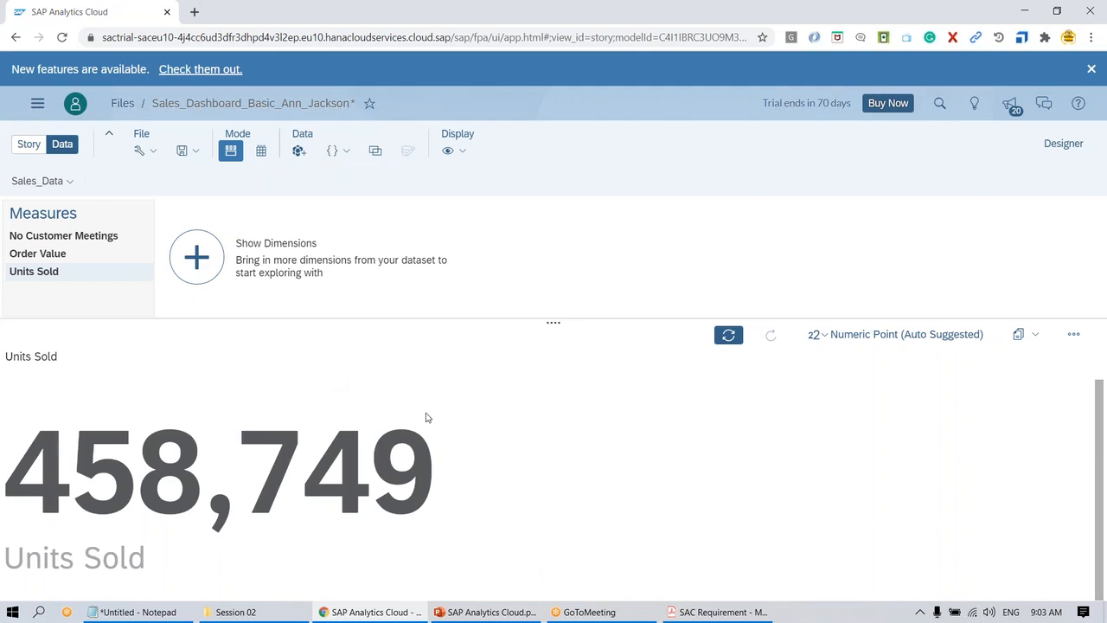
left_click(370, 615)
left_click(361, 609)
Step: Return to the Overview page in story view and save the story
left_click(24, 148)
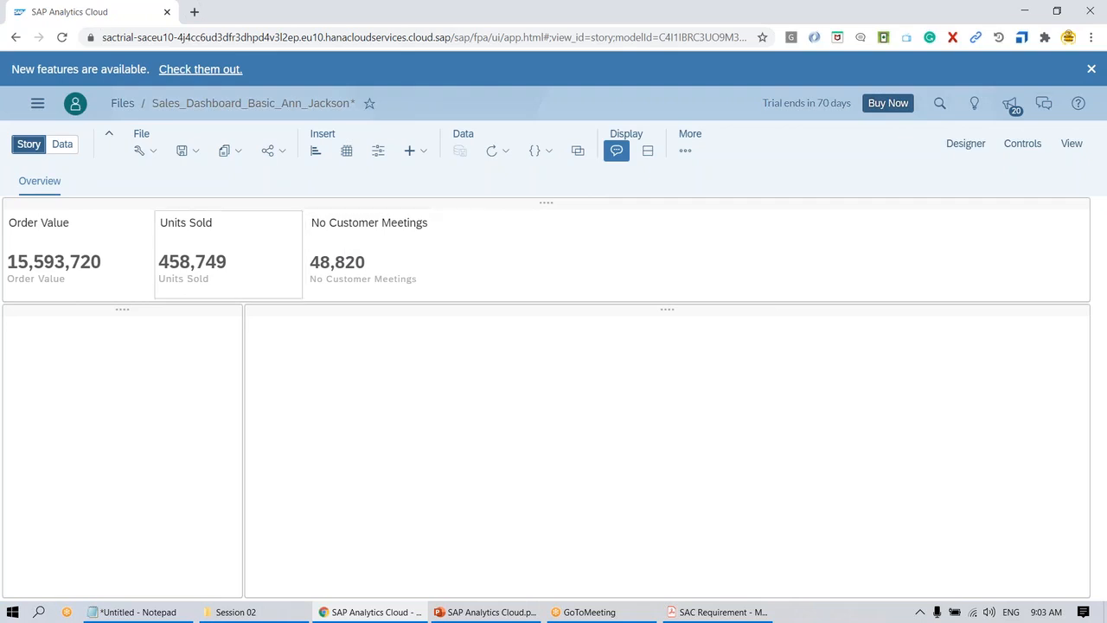
left_click(183, 151)
left_click(191, 173)
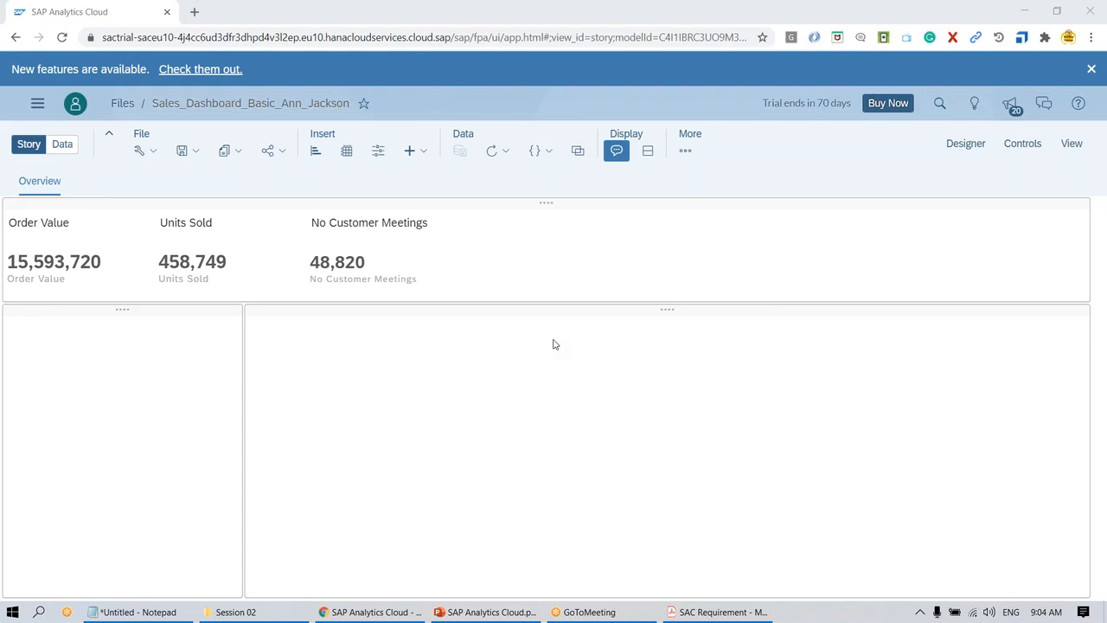
Step: Open the sapanalytics.cloud website in a new browser tab
left_click(196, 12)
left_click(208, 37)
type("sapana")
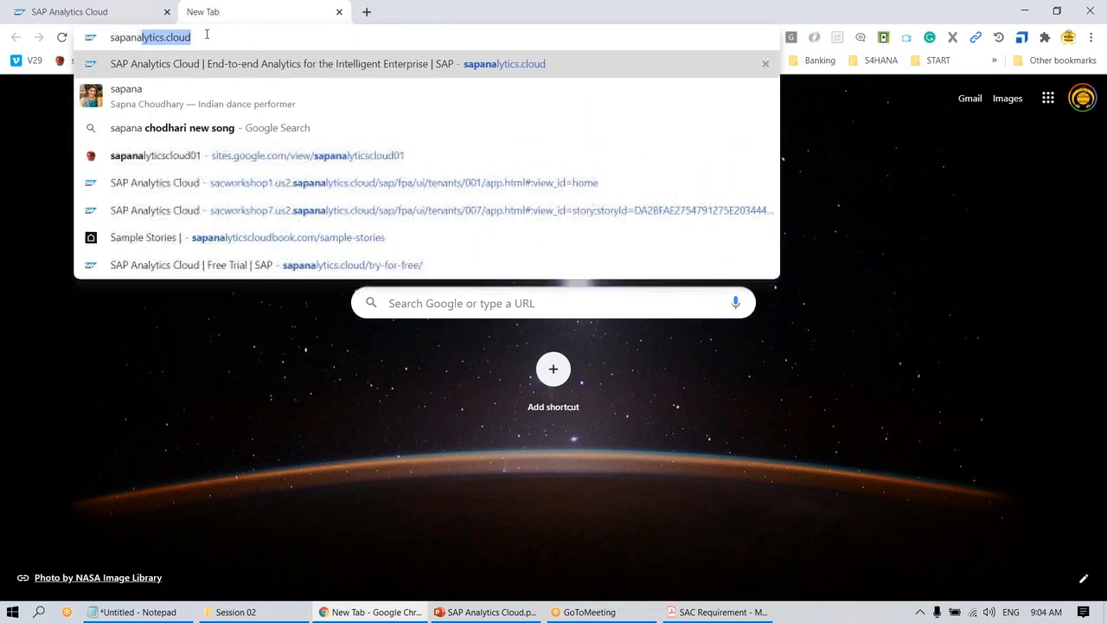
key("End")
key("ctrl+a")
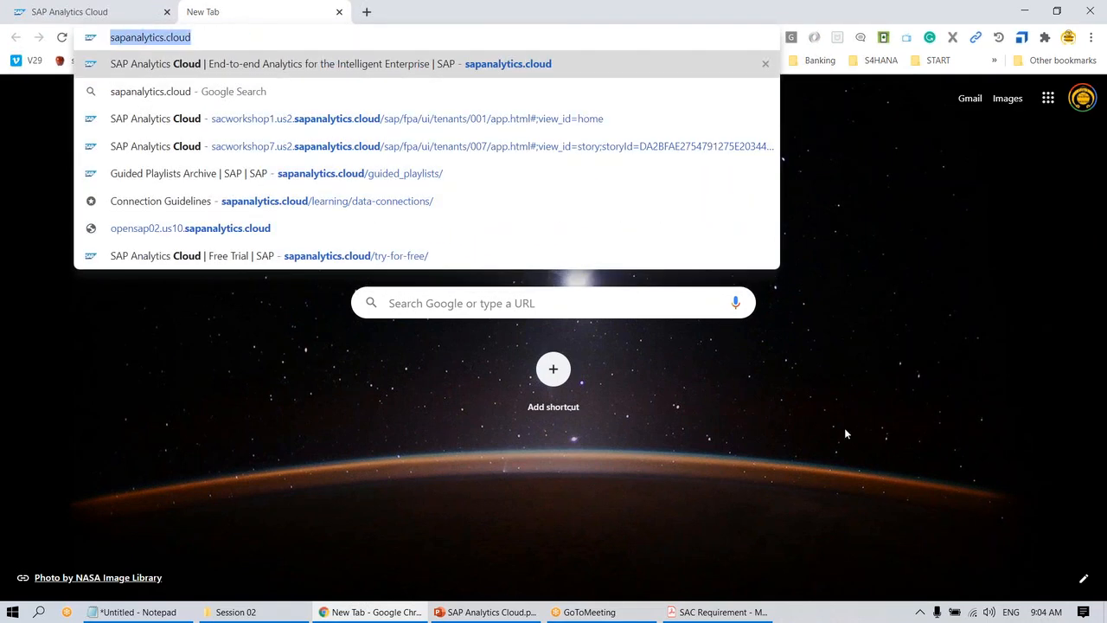
left_click(957, 545)
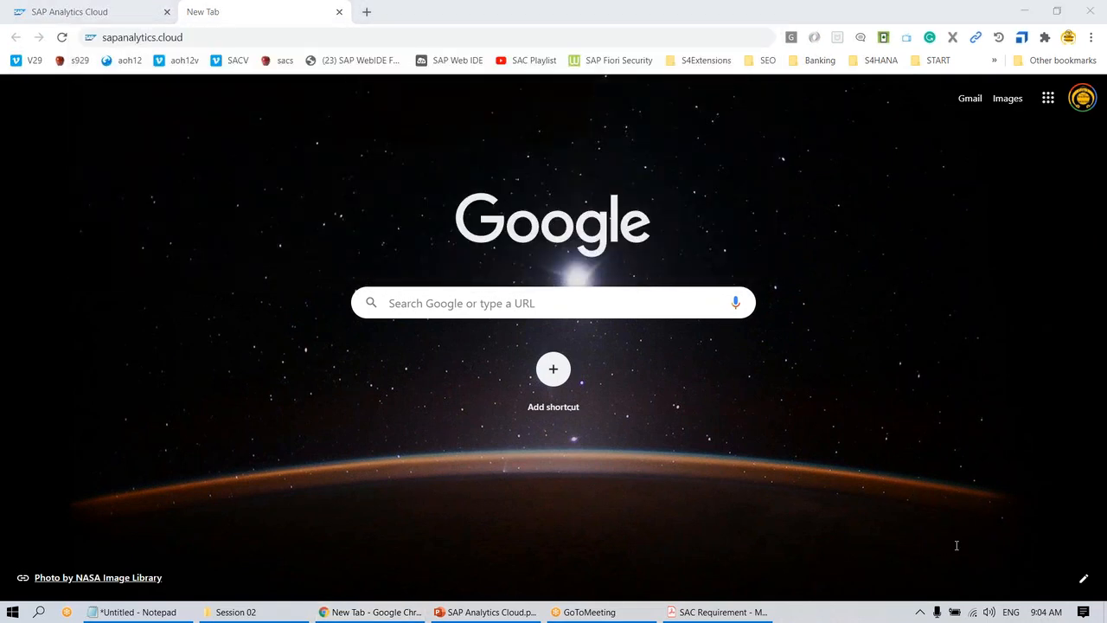
left_click(255, 37)
key("Return")
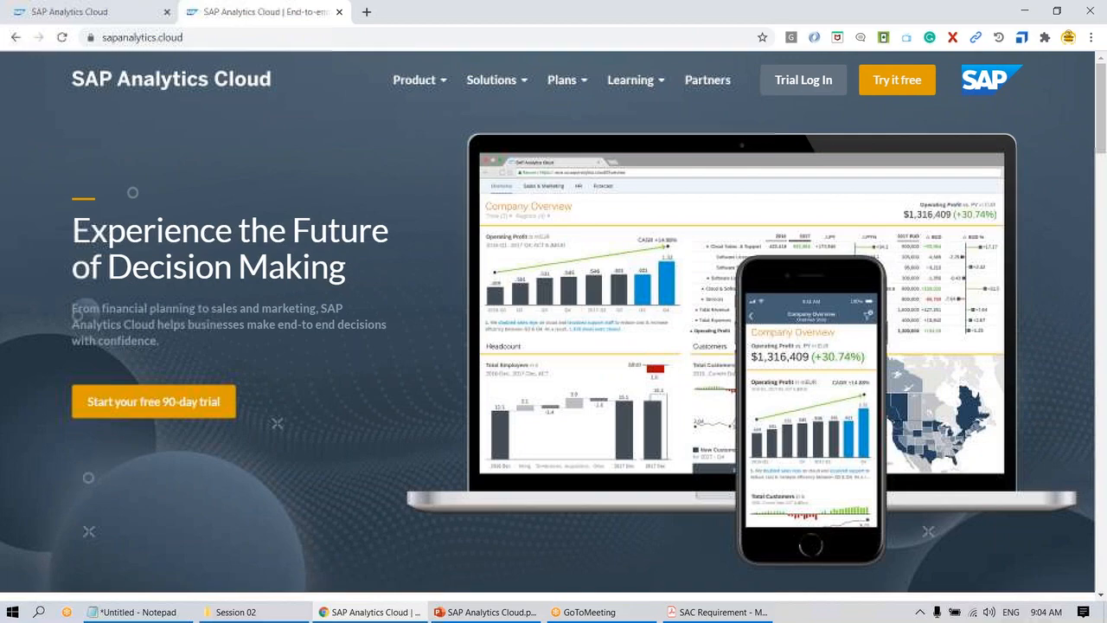
Step: Open the free 90-day trial form, set the product area of interest to Both and accept the SAP marketing consent
left_click(176, 412)
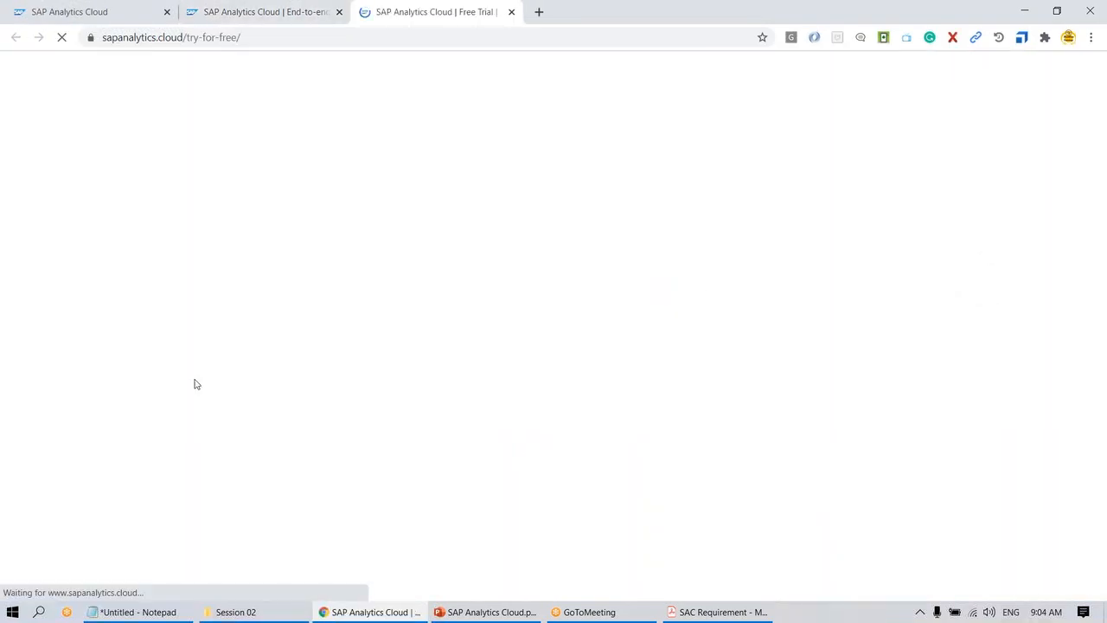
scroll(197, 384, "down", 3)
scroll(232, 197, "down", 3)
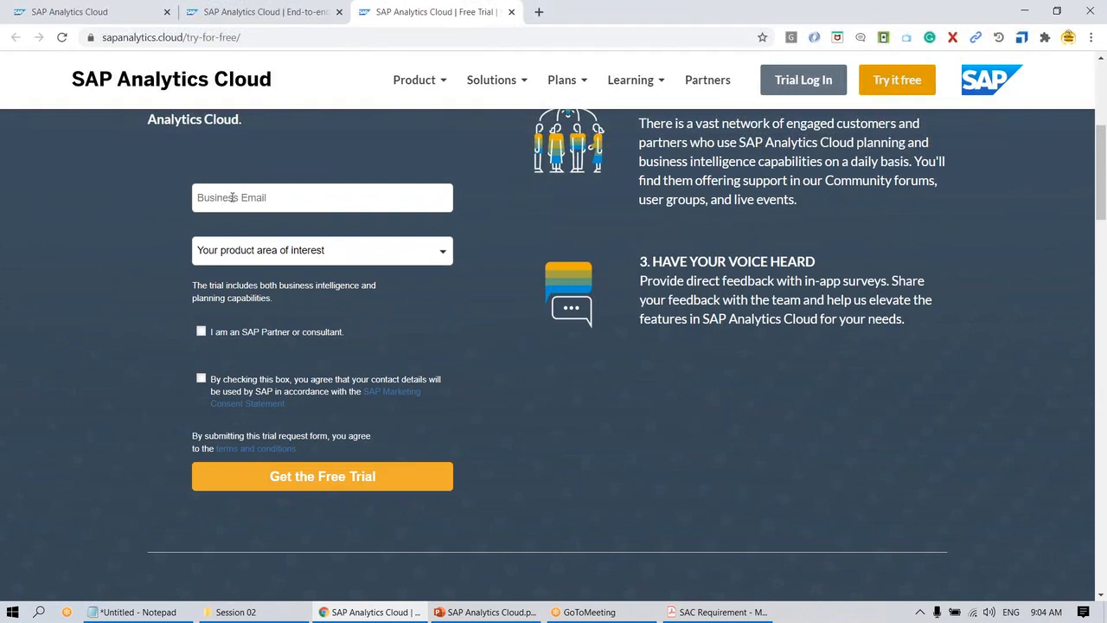
left_click(236, 253)
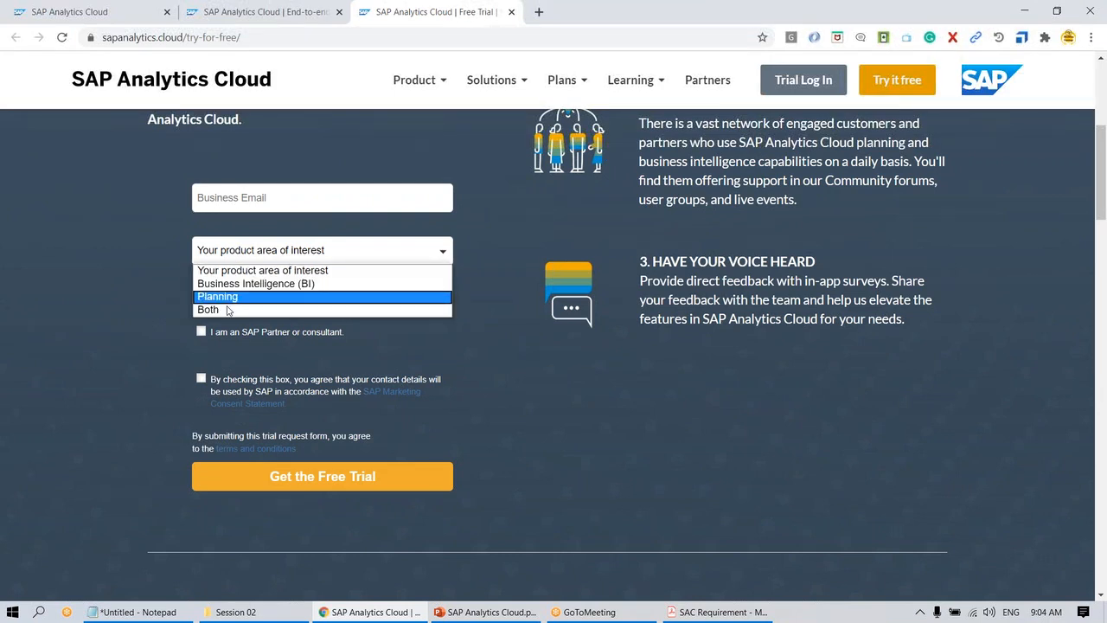
left_click(225, 312)
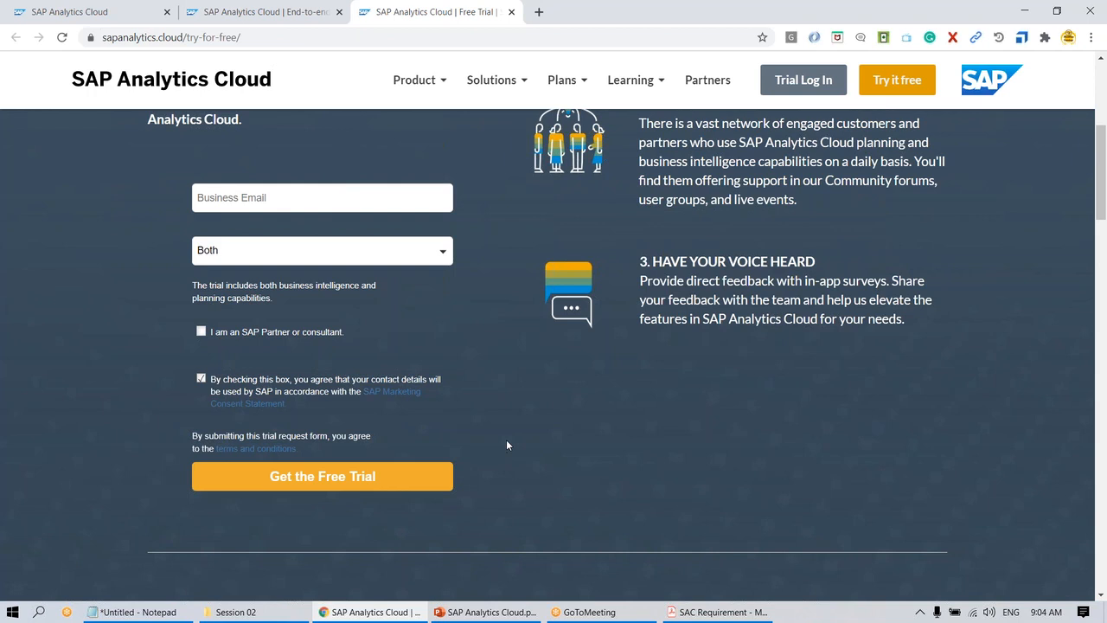
Step: Revisit the story and the SAP Analytics Cloud homepage down to its Benefits section, then return to the free trial form
left_click(129, 13)
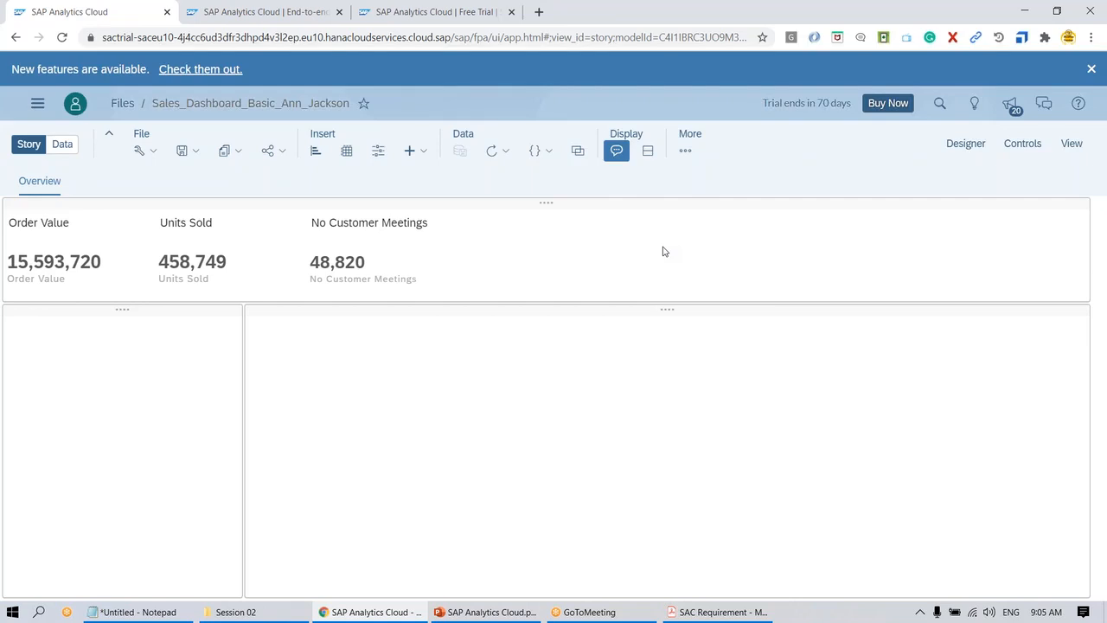
left_click(220, 15)
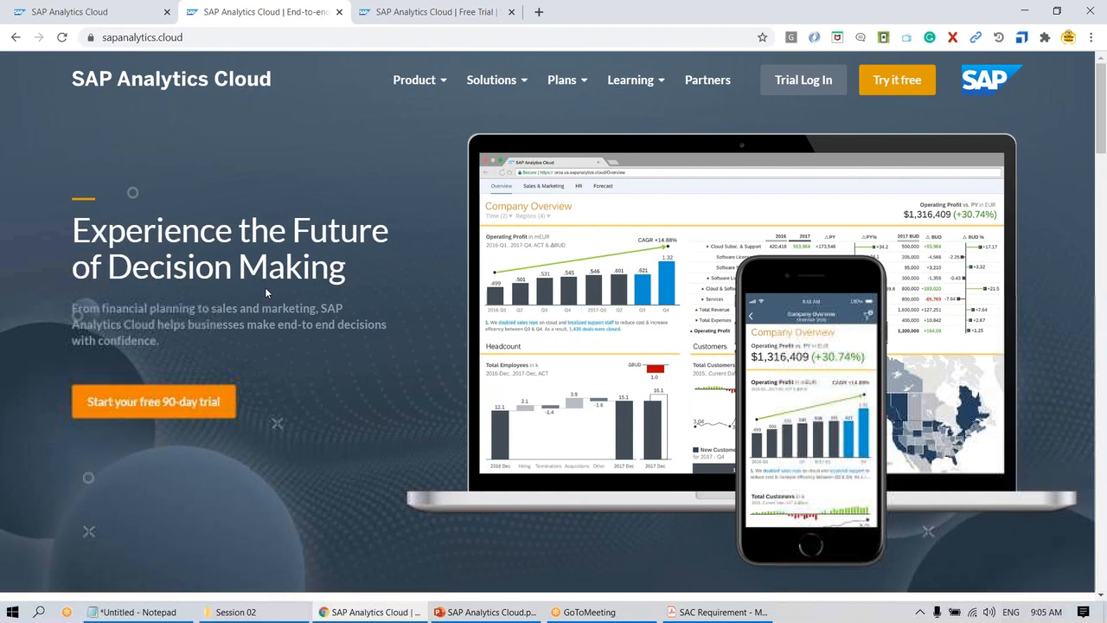
scroll(265, 287, "down", 5)
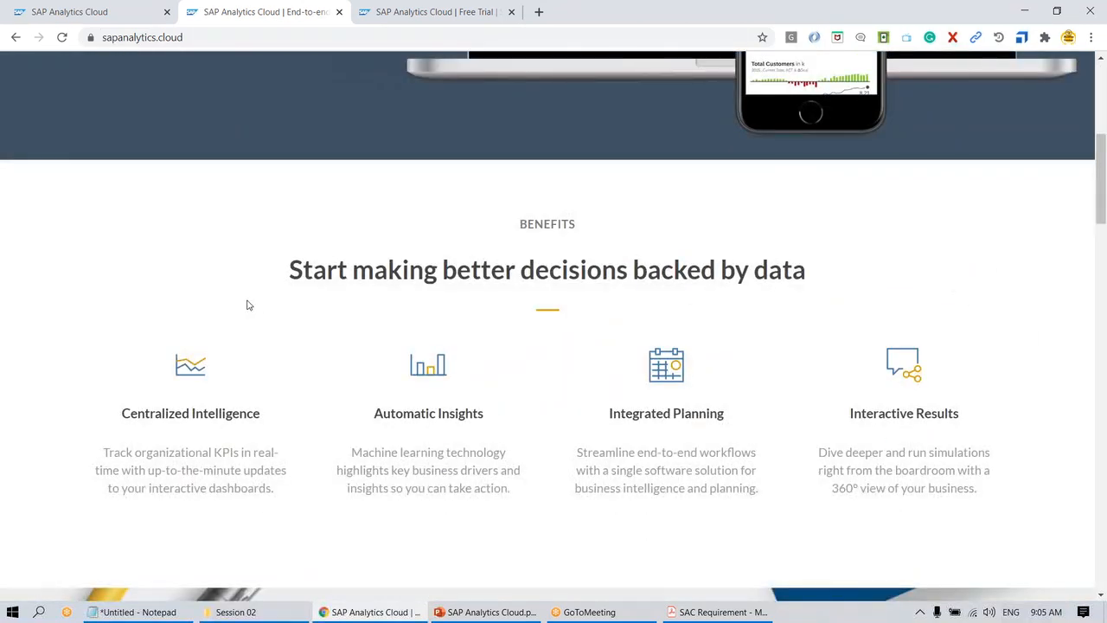
scroll(246, 303, "up", 5)
left_click(407, 13)
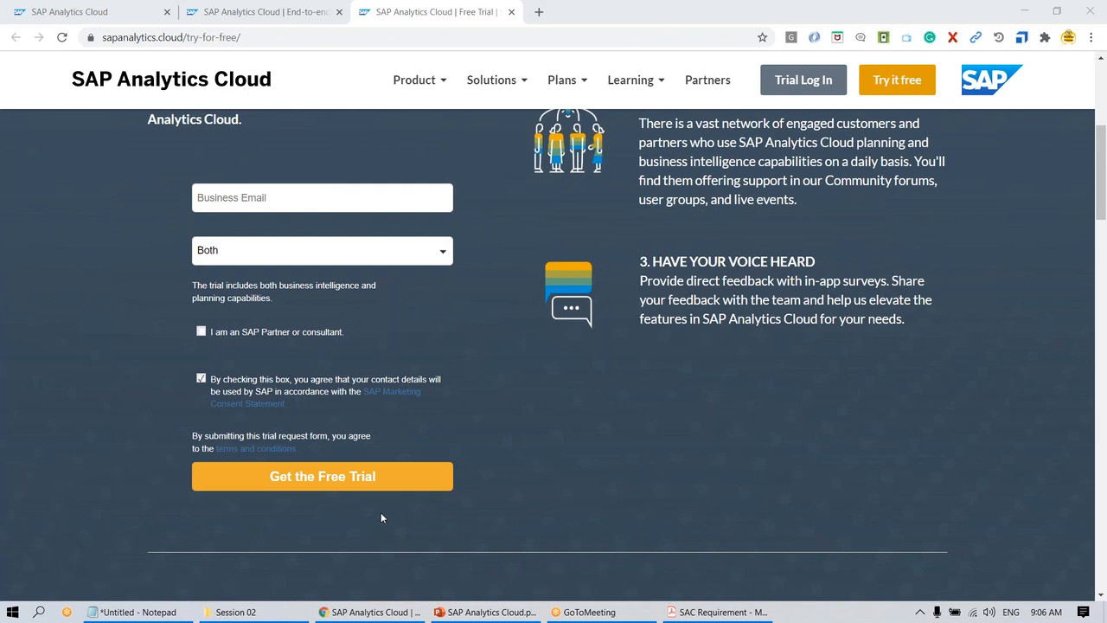
Step: Switch to the PowerPoint deck and look back through the slides from Model Types to Business content delivered by SAP
left_click(484, 612)
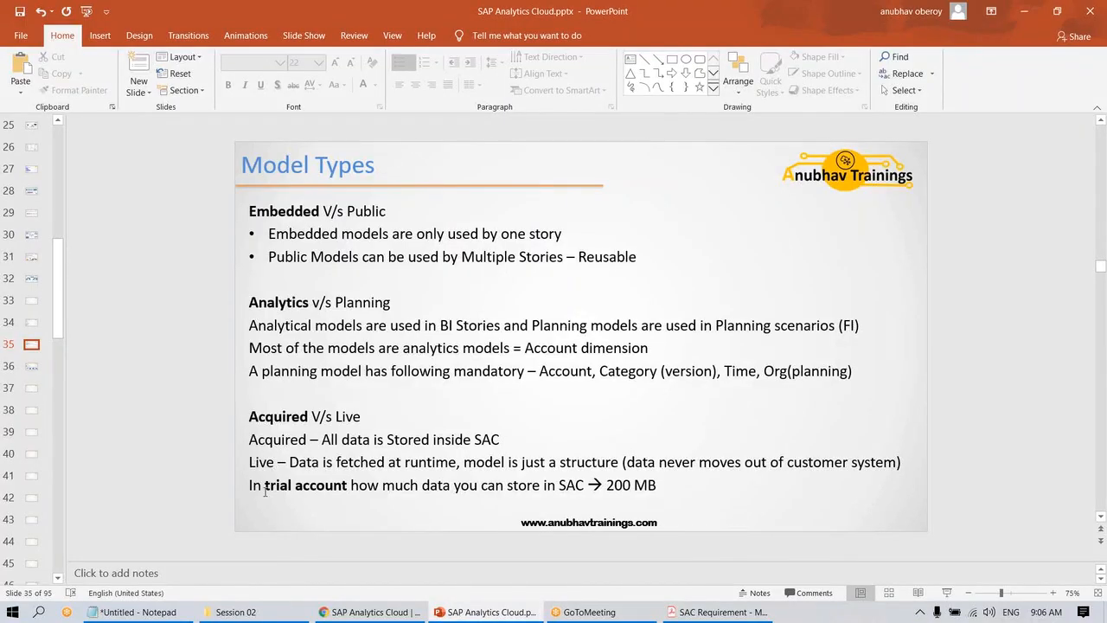
scroll(265, 490, "up", 4)
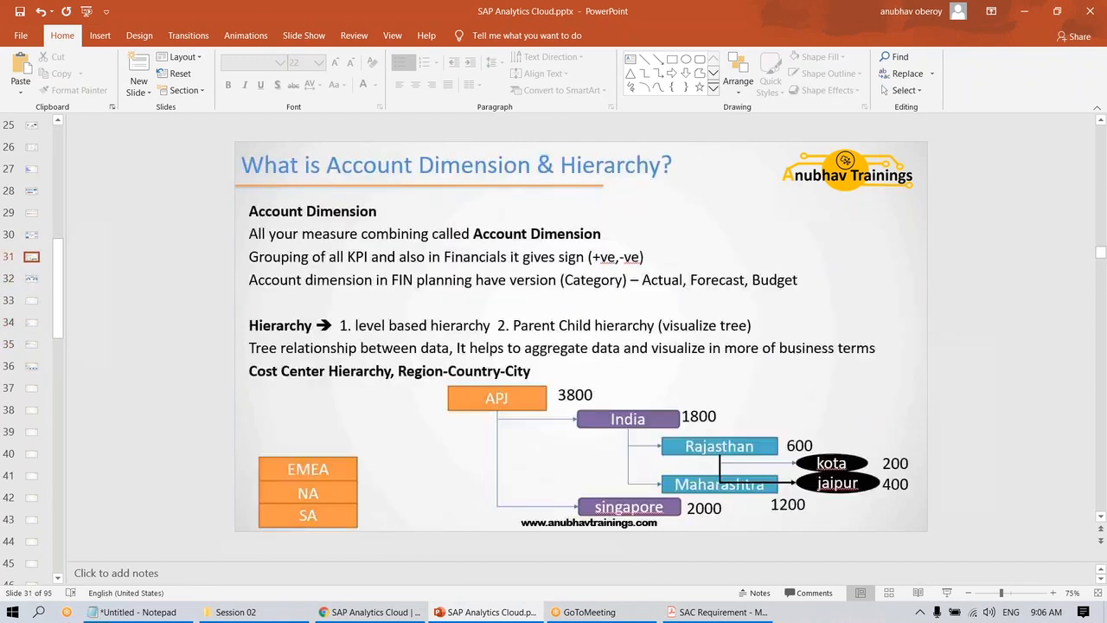
scroll(521, 448, "up", 3)
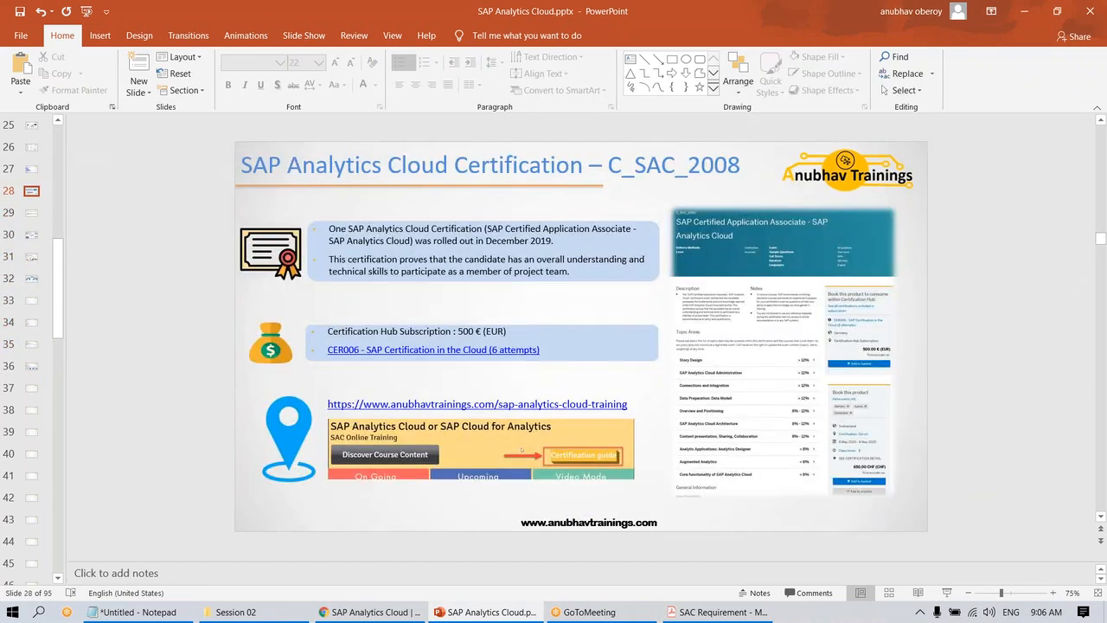
scroll(521, 449, "up", 2)
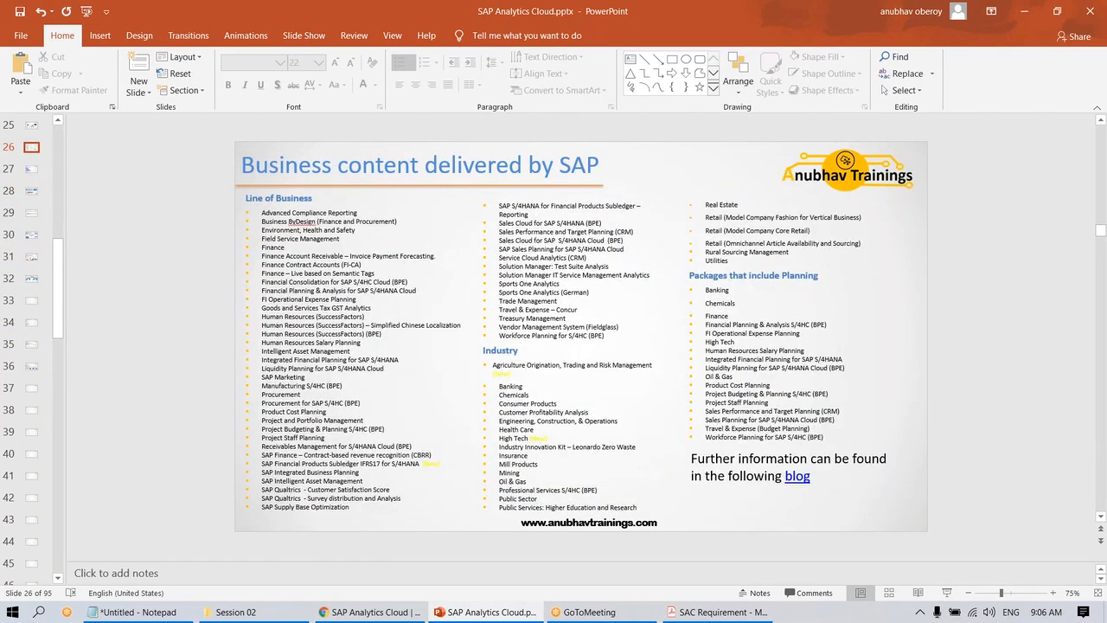